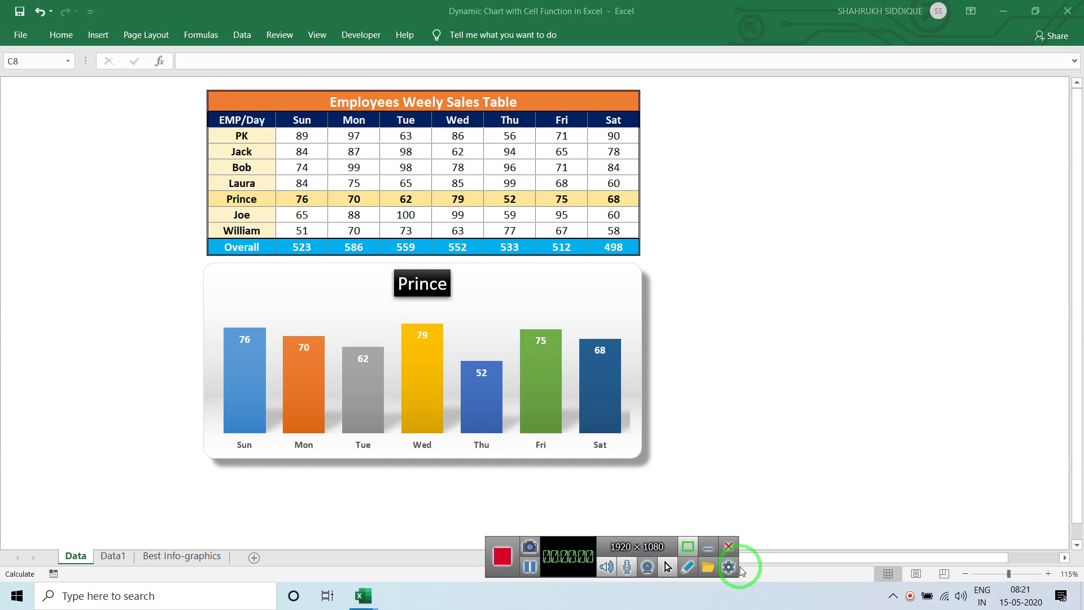
Step: Clear the row choice, then show Jack's weekly sales in the chart
left_click(709, 547)
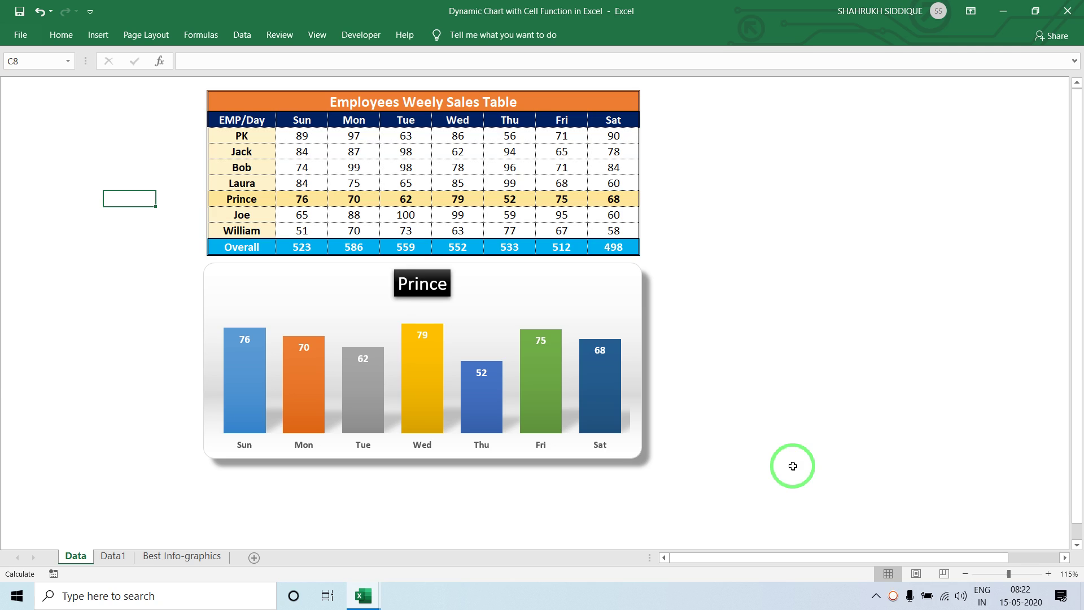
left_click(794, 467)
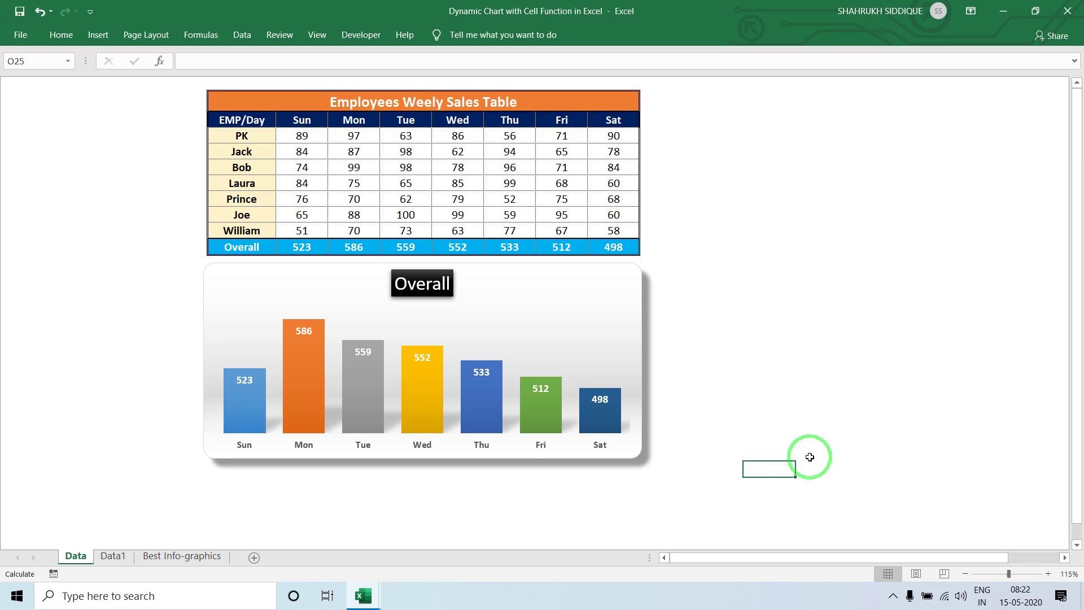
left_click(141, 146)
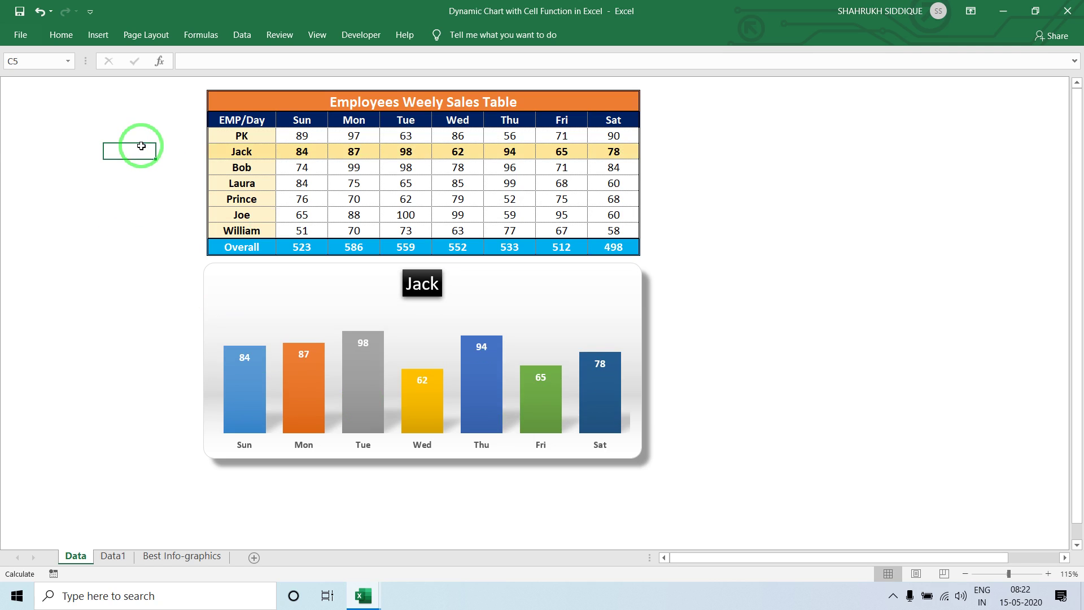
Step: Switch the chart to Laura's row with F9, return it to Overall, then select the sales table
left_click(664, 184)
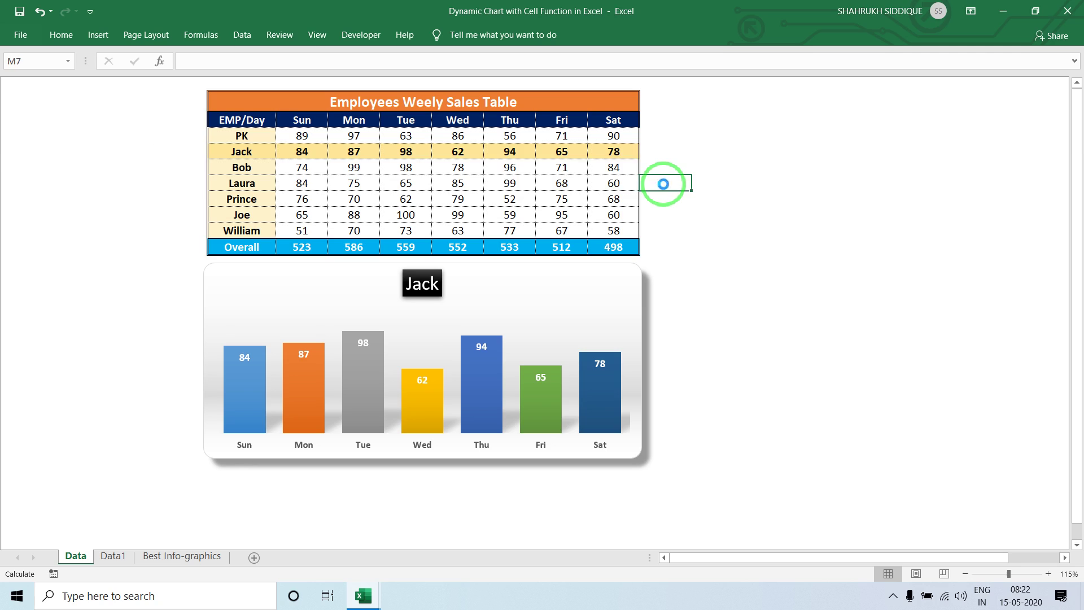
key("F9")
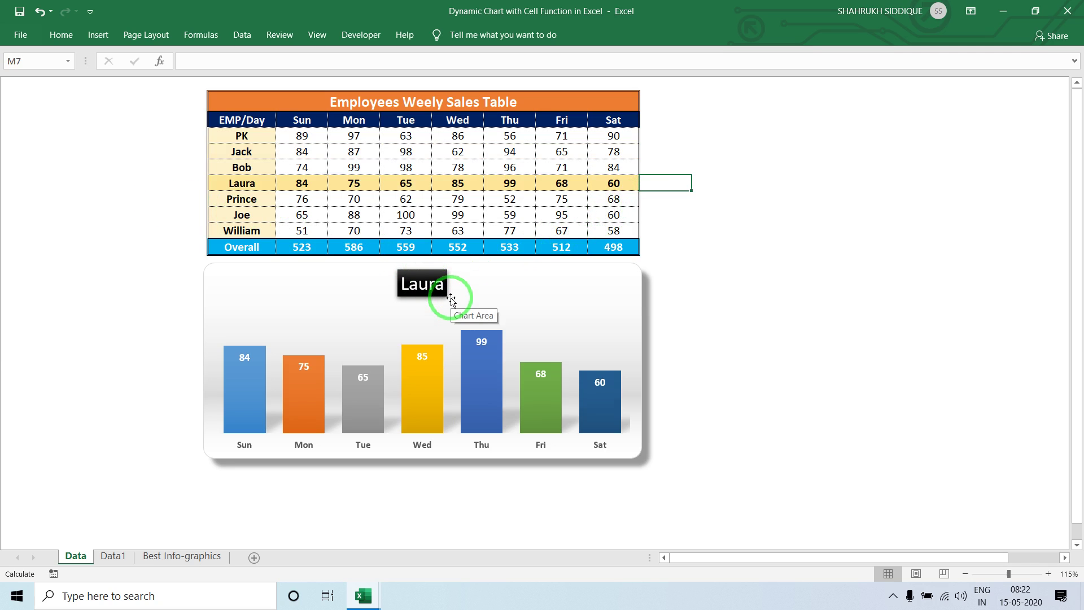
left_click(699, 321)
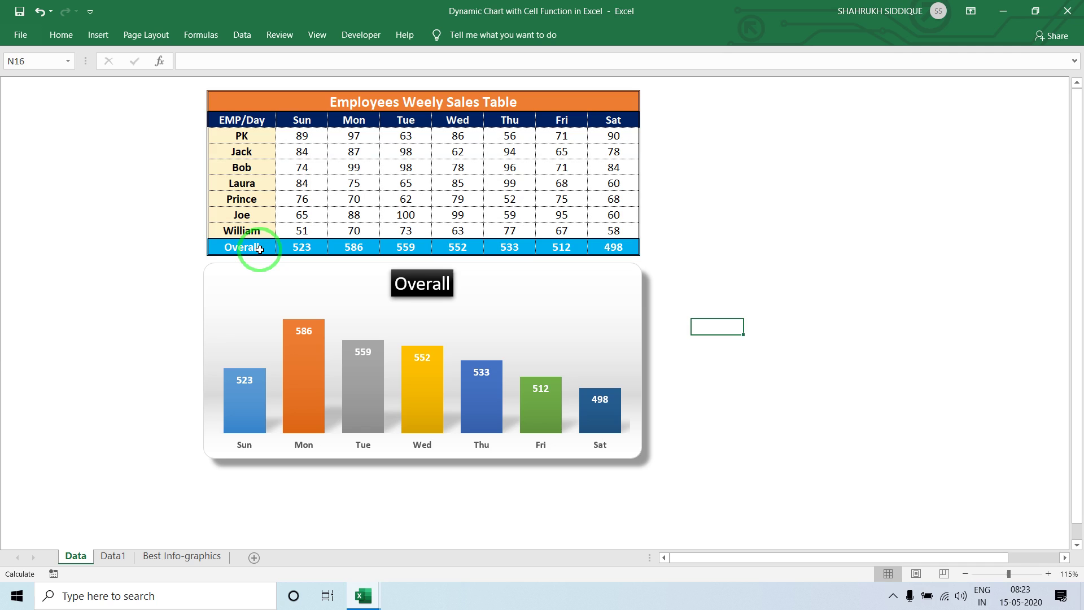
mouse_move(330, 103)
left_mouse_down()
mouse_move(356, 190)
mouse_move(354, 247)
left_mouse_up()
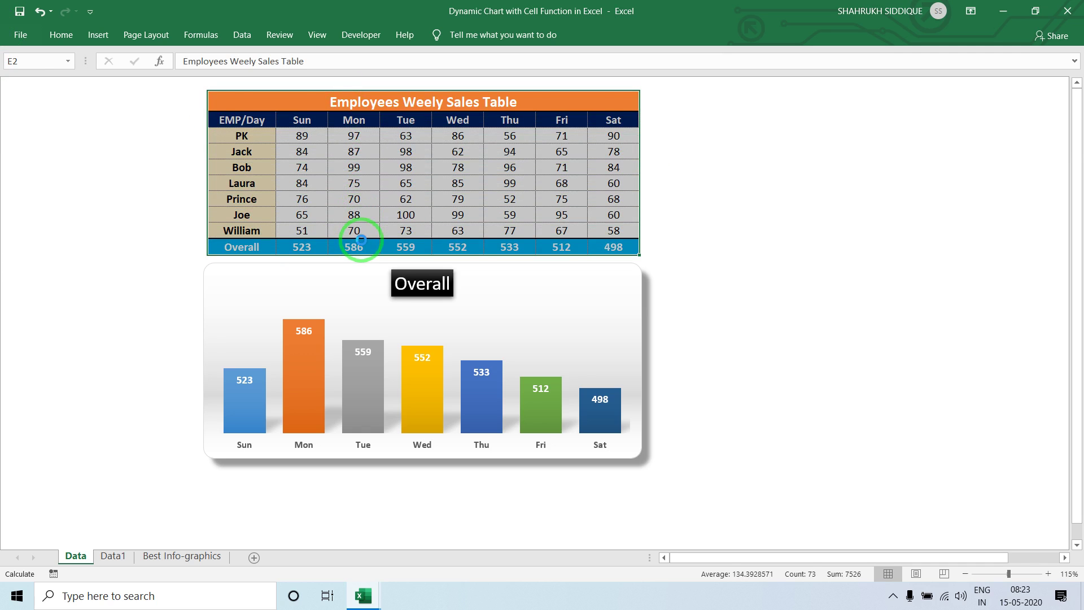
Step: Copy the sales table into a new workbook at F3, keeping its original column widths
key("ctrl+c")
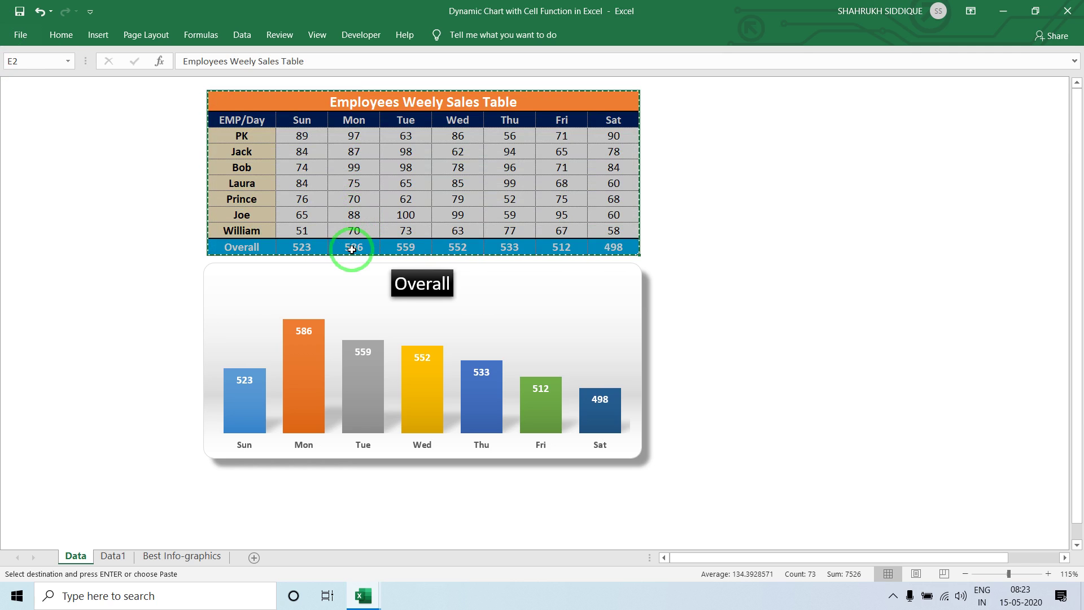
key("ctrl+n")
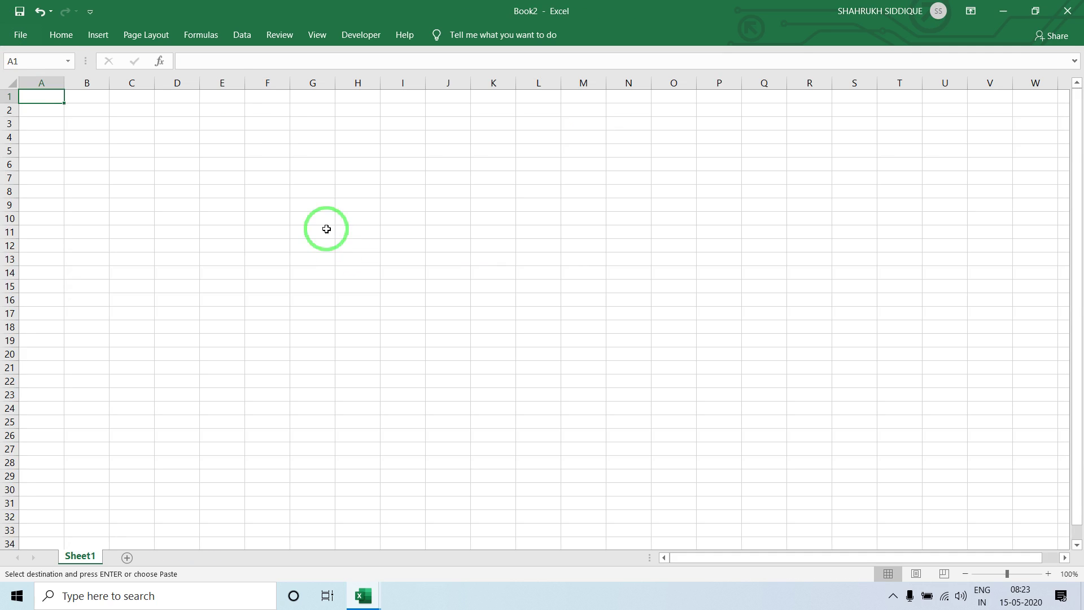
left_click(260, 119)
right_click(263, 121)
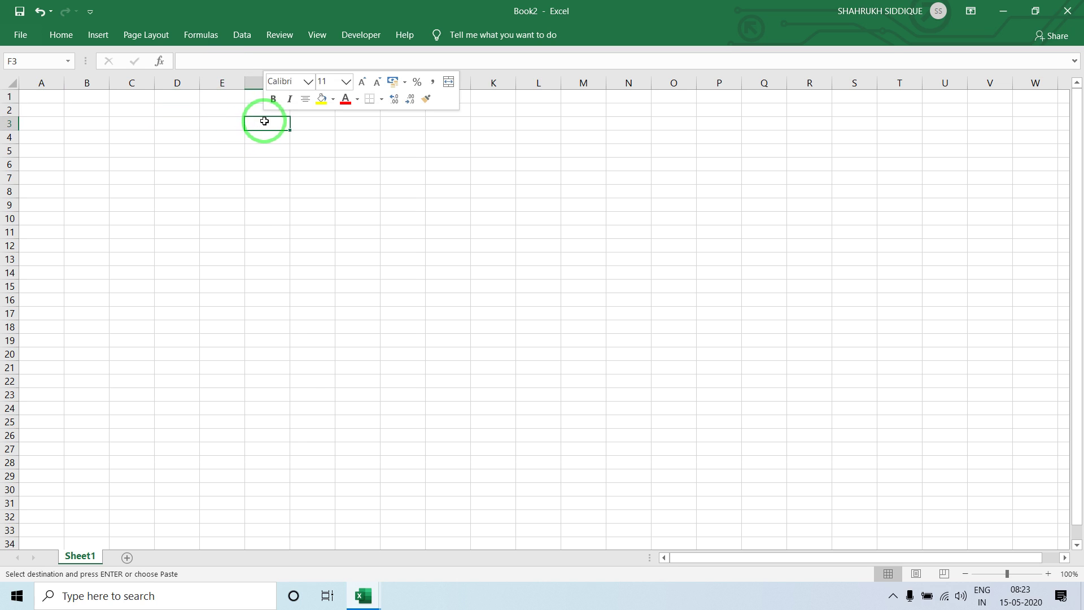
left_click(296, 201)
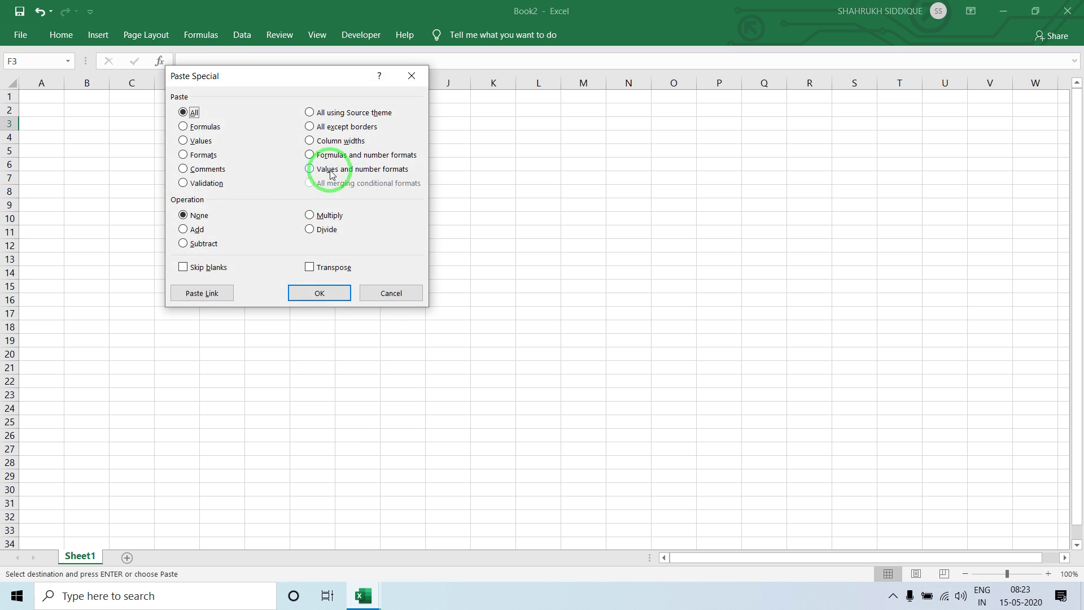
double_click(339, 140)
key("ctrl+v")
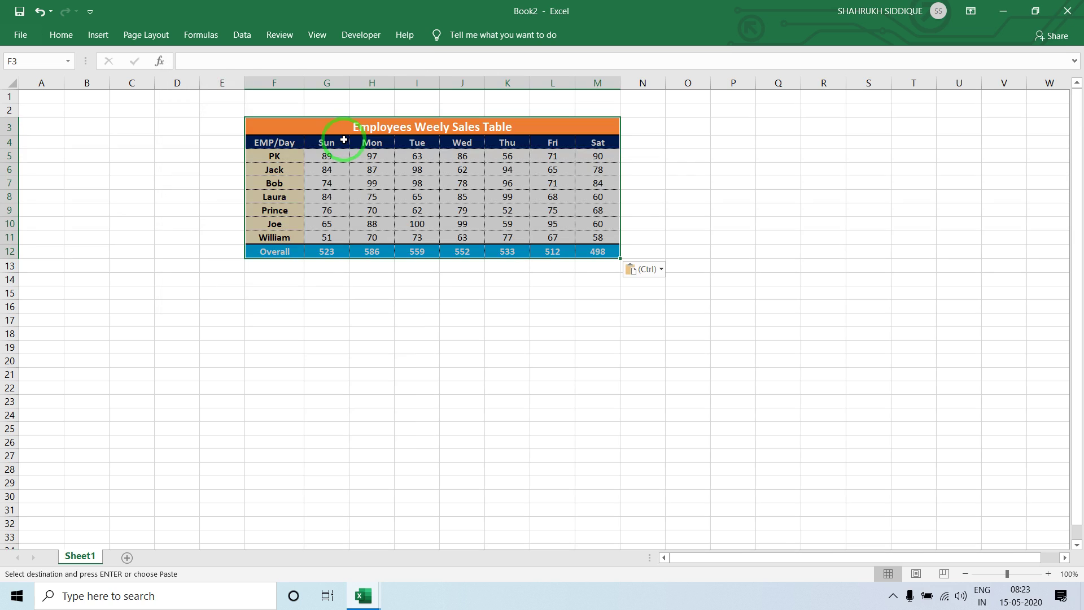
Step: Dismiss the paste marking and check cells inside the pasted table
left_click(359, 170)
left_click(327, 198)
left_click(286, 198)
scroll(199, 107, "up", 1, "ctrl")
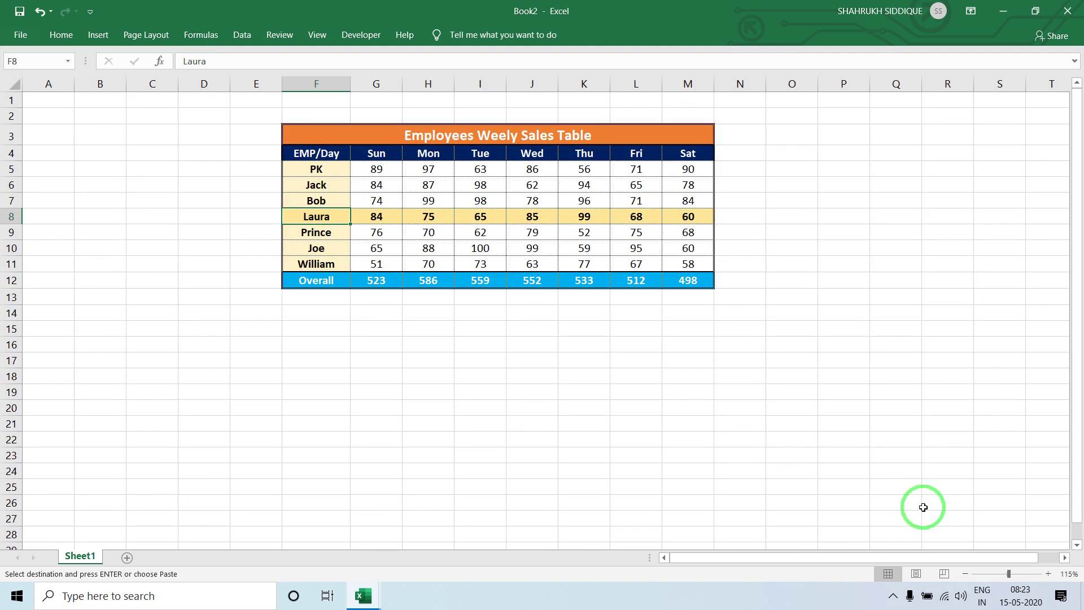
left_click_drag(703, 558, 767, 556)
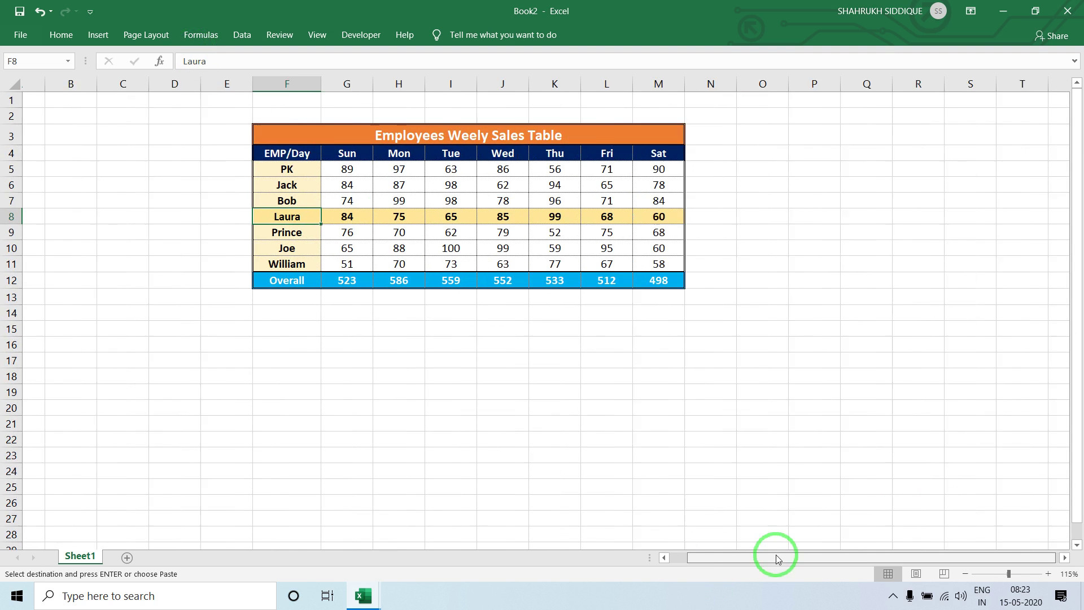
Step: Select the header row from EMP/Day to Sat together with the Overall row
left_click(399, 390)
left_click(265, 233)
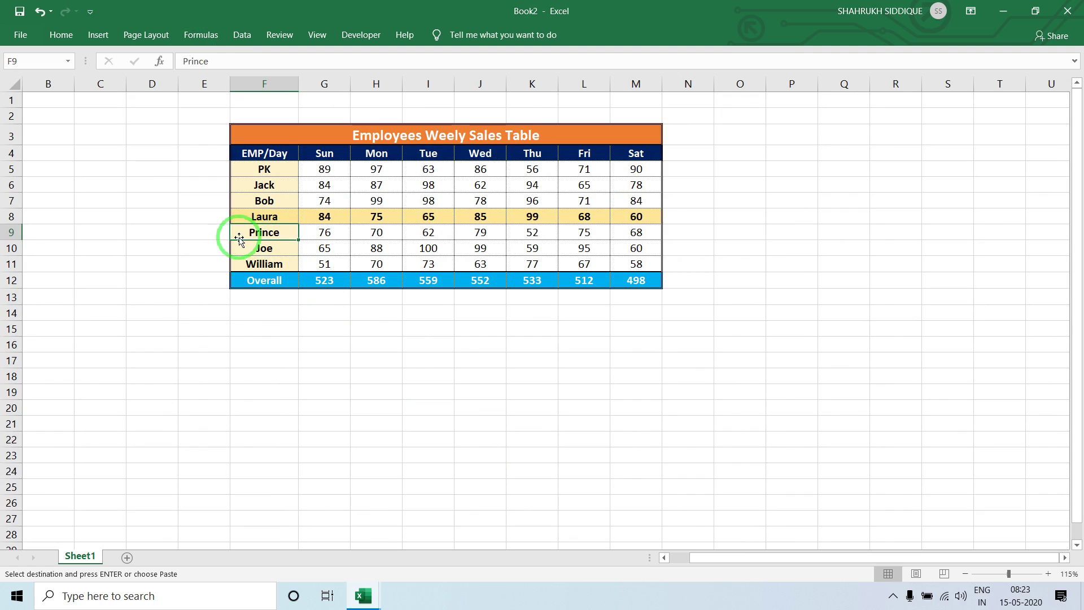
left_click(188, 196)
left_click(195, 150)
left_click(301, 156)
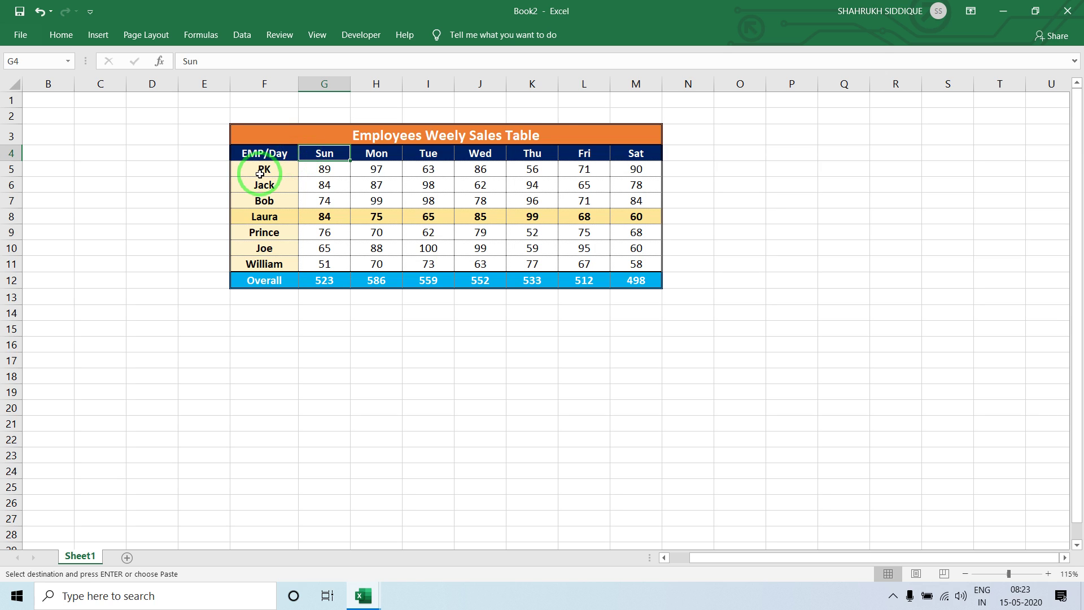
left_click_drag(252, 153, 637, 155)
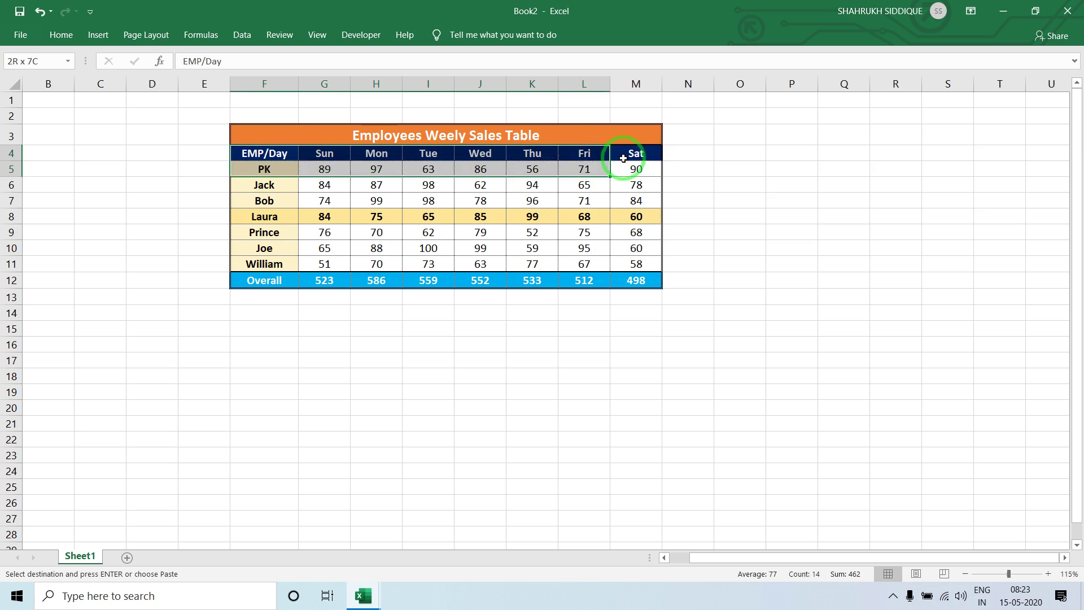
left_click_drag(259, 281, 653, 285)
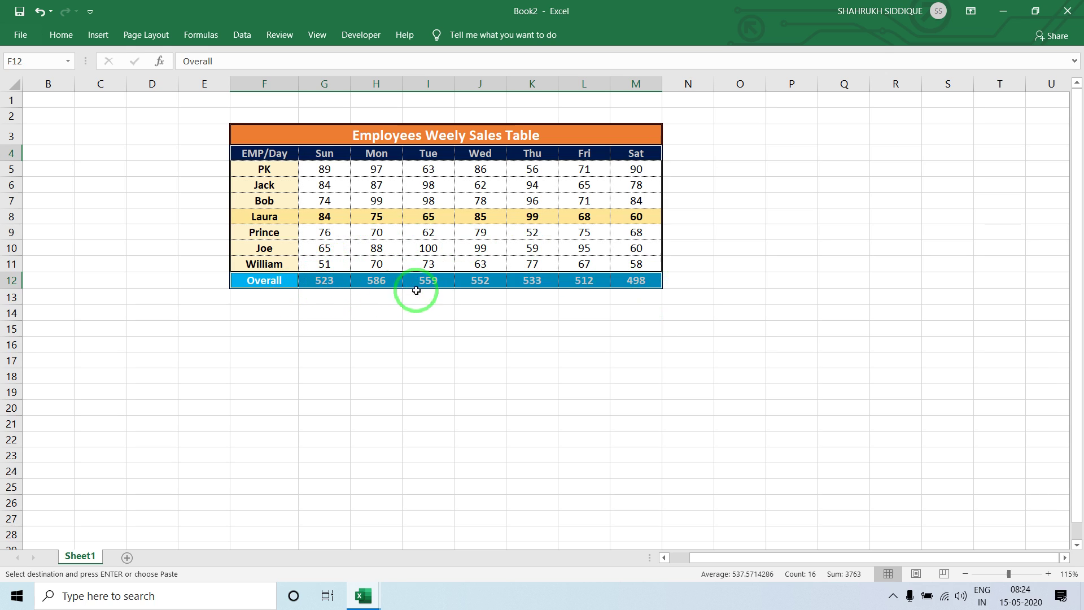
Step: Insert a clustered column chart of the Overall totals and move it below the table
left_click(103, 39)
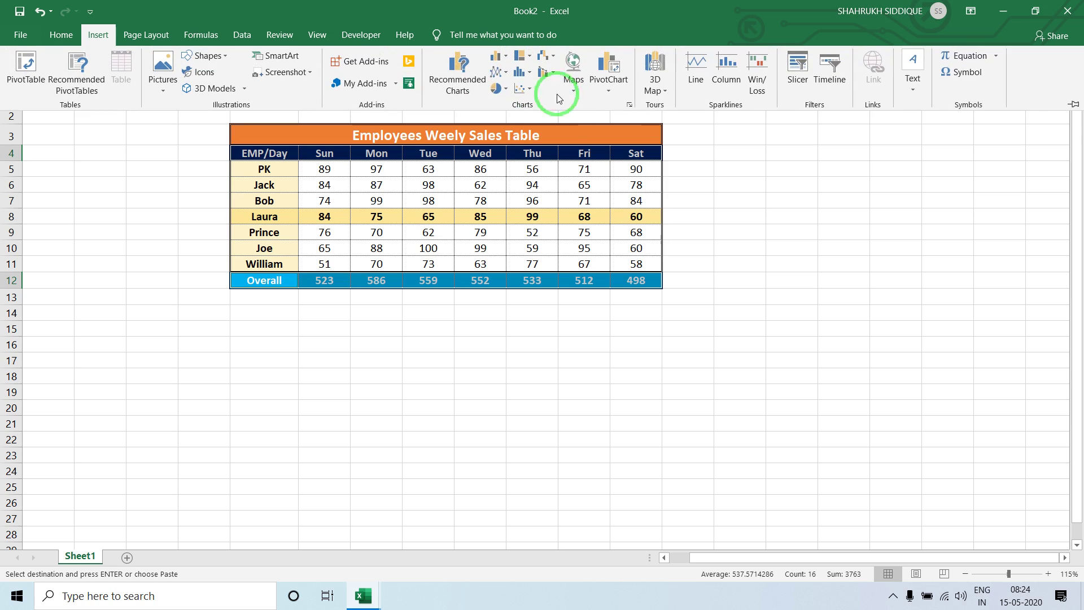
left_click(507, 56)
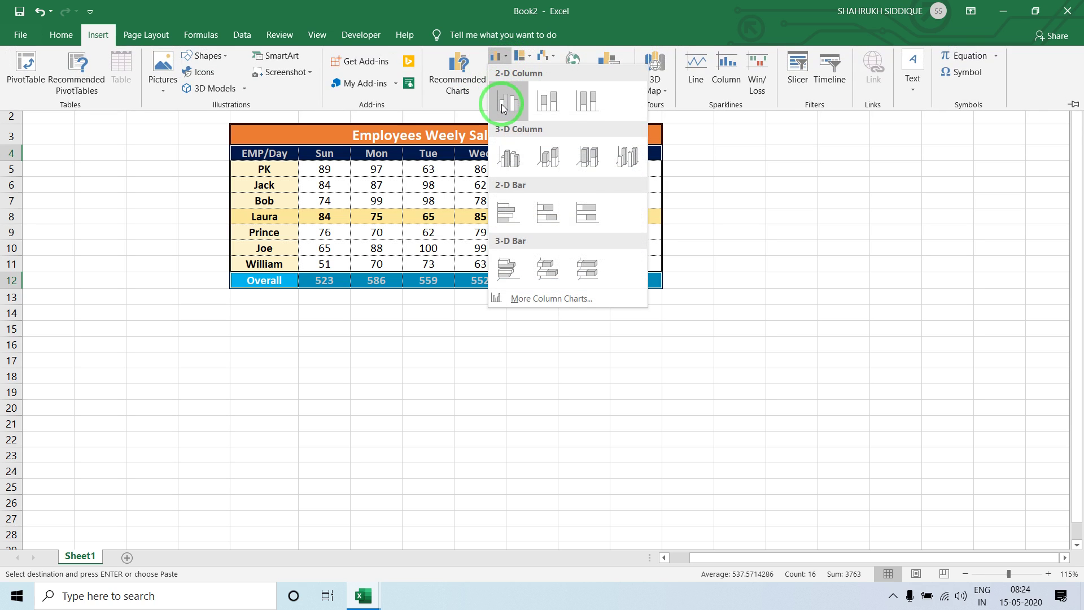
left_click(504, 103)
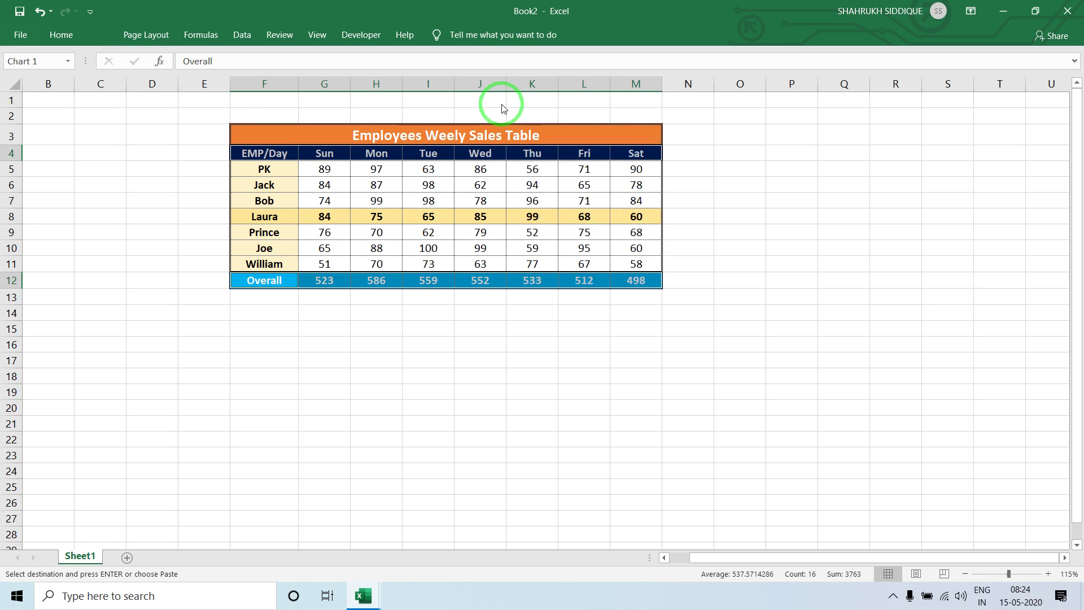
left_click_drag(443, 206, 352, 308)
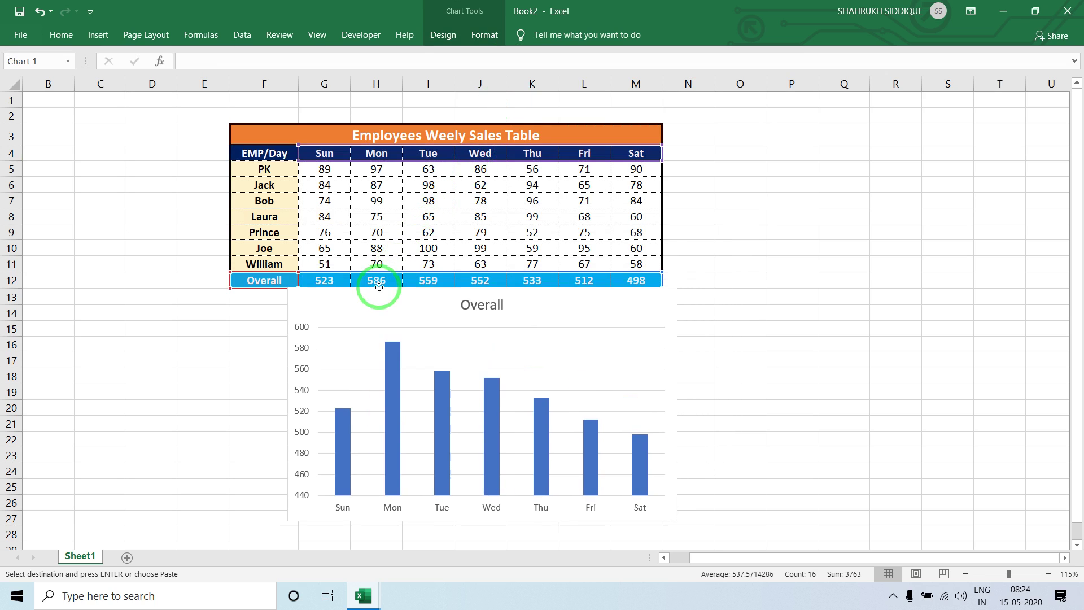
Step: Apply the white gradient chart style with data labels to the chart
left_click(485, 35)
left_click(443, 35)
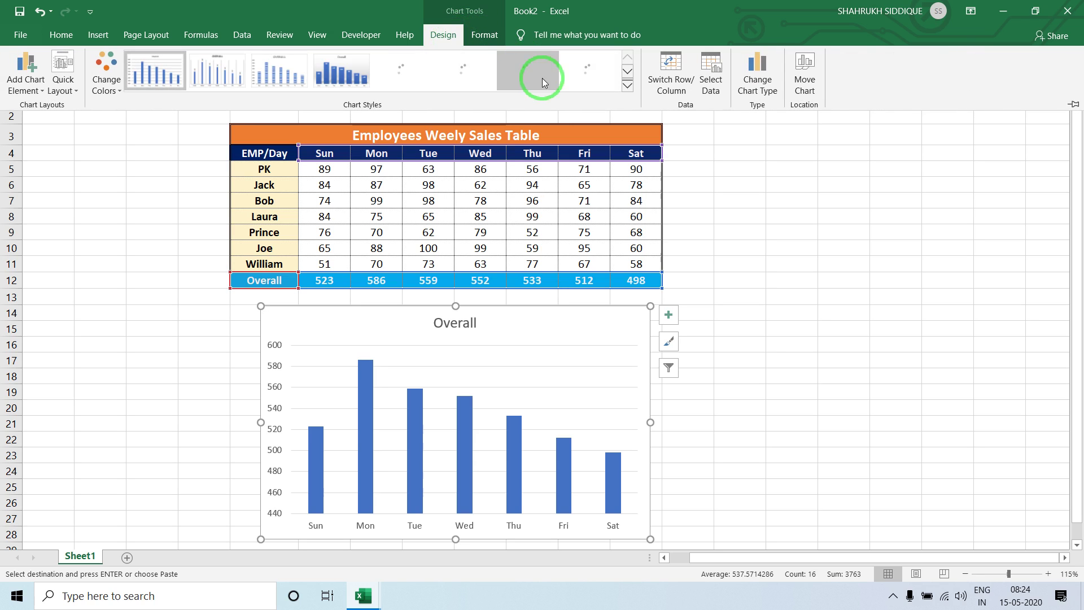
left_click(403, 64)
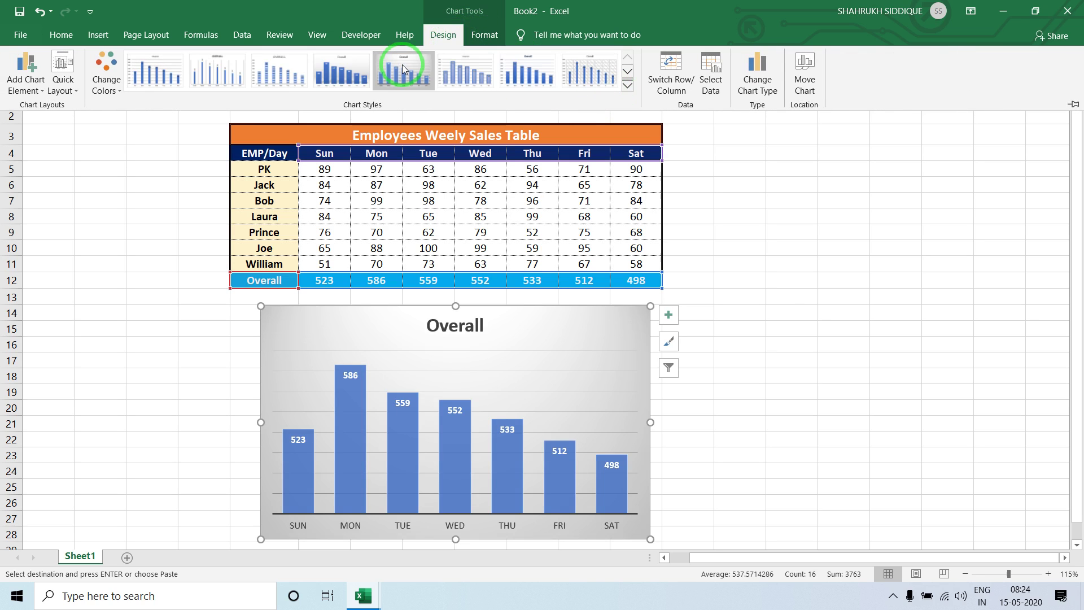
left_click(351, 74)
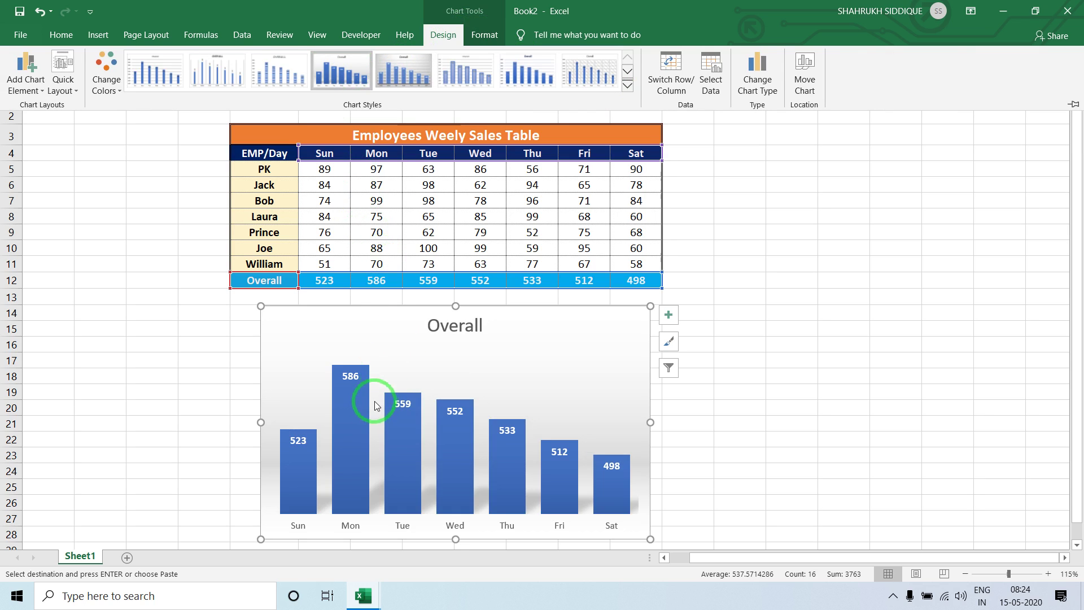
right_click(361, 412)
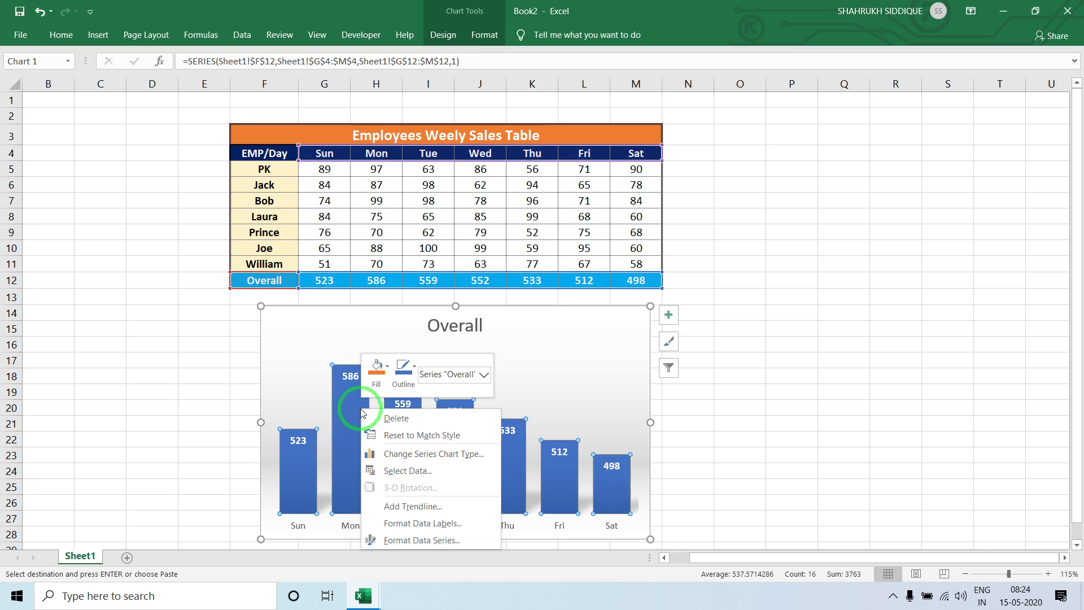
Step: Give each bar of the Overall series its own colour in the fill settings
left_click(395, 539)
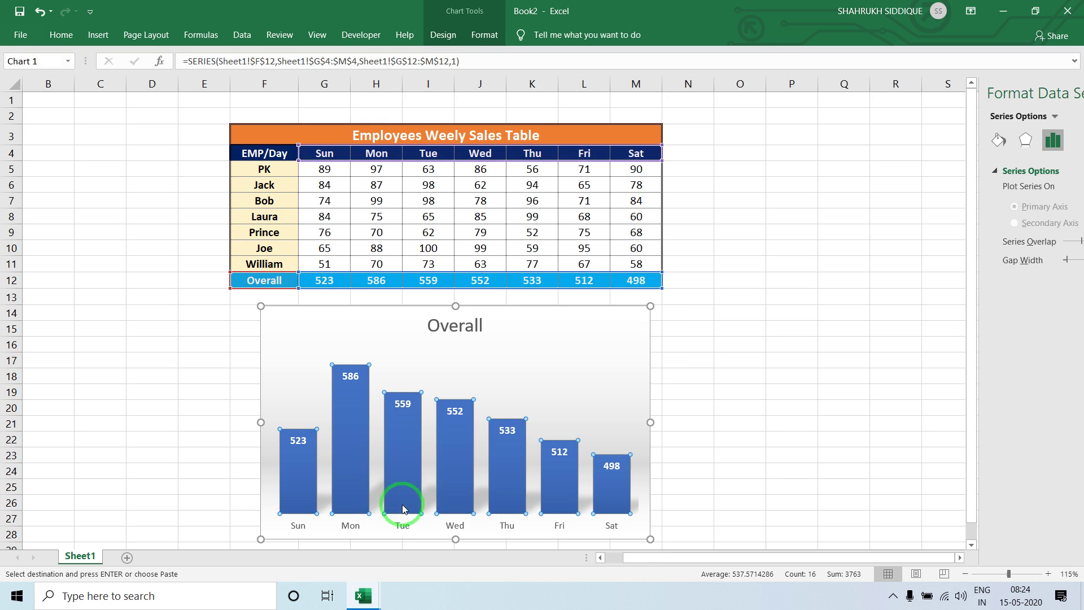
left_click_drag(1002, 113, 918, 121)
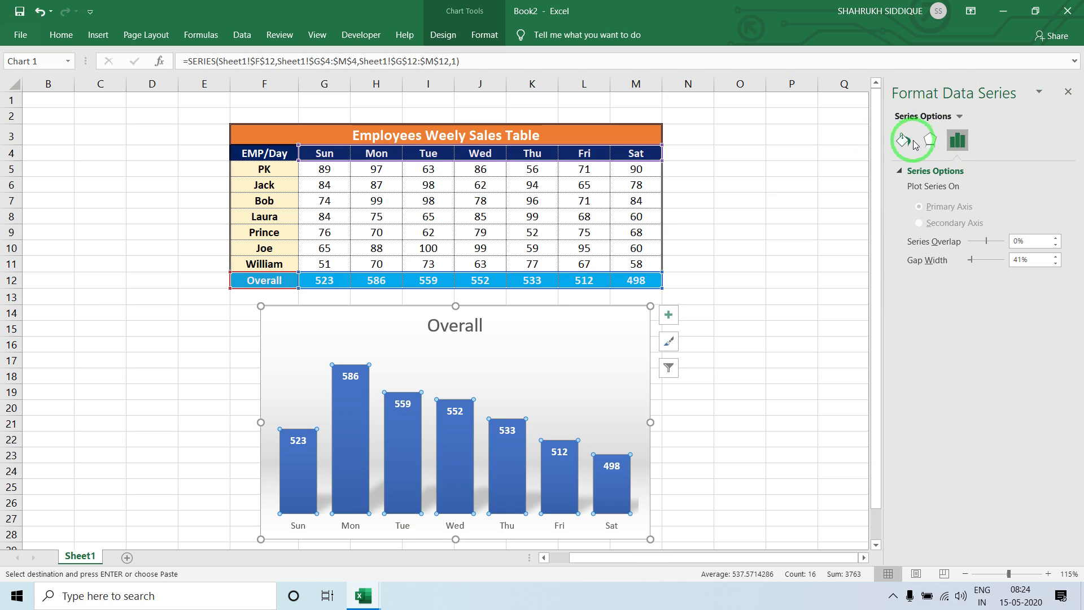
left_click(904, 140)
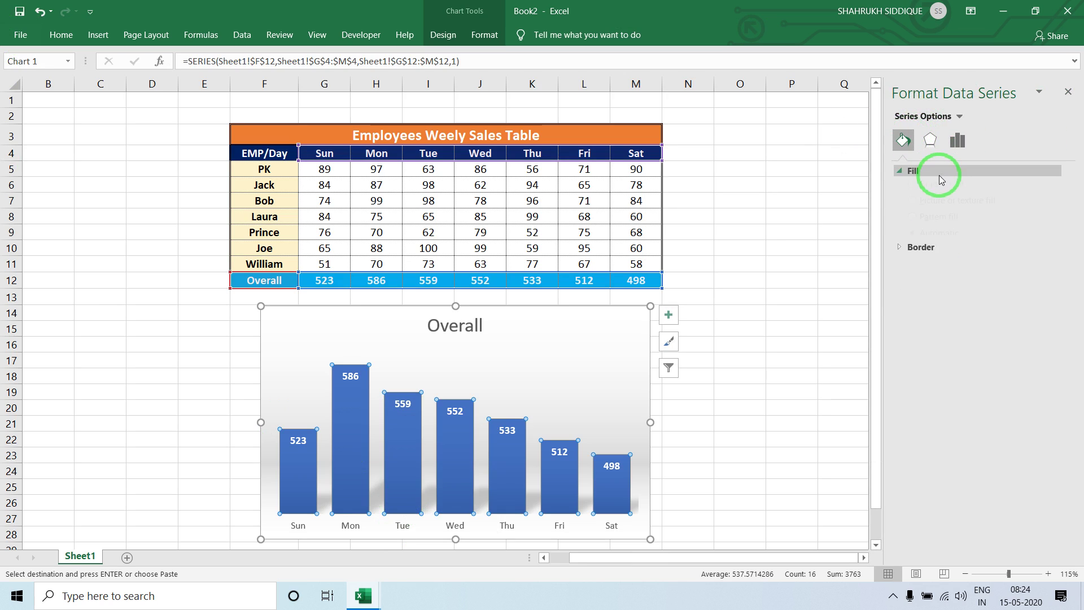
left_click(938, 170)
left_click(964, 309)
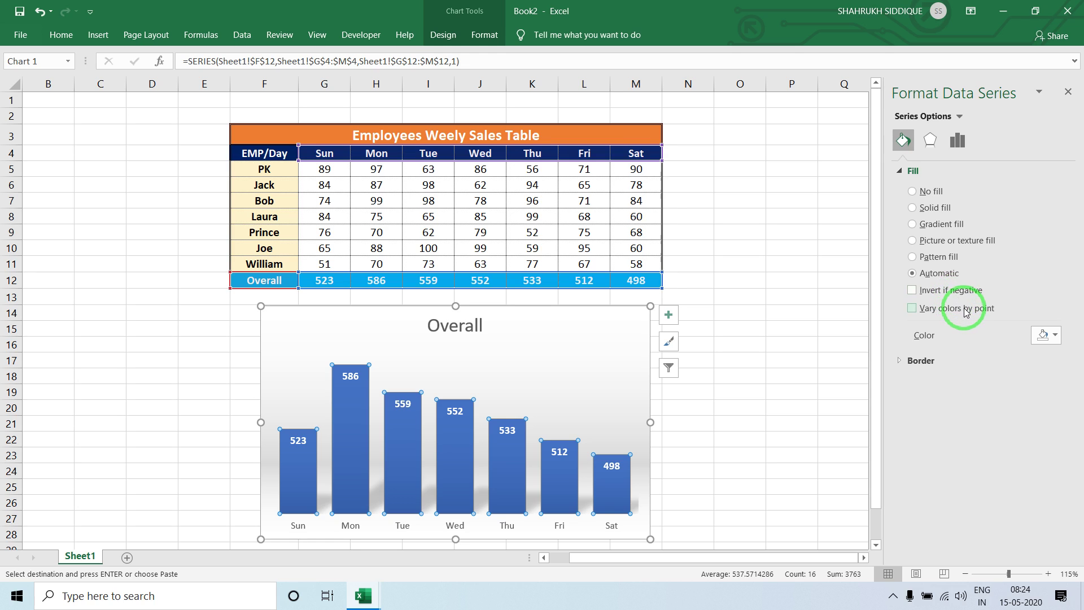
Step: Make the Sun–Sat axis labels bold and increase their font size twice
left_click(777, 212)
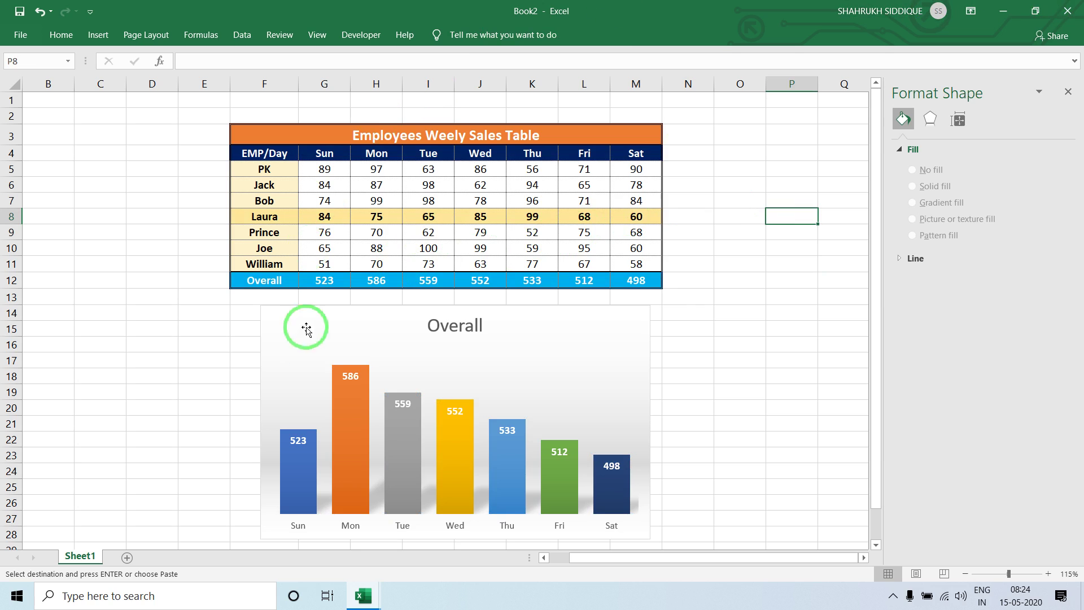
left_click_drag(263, 350, 258, 344)
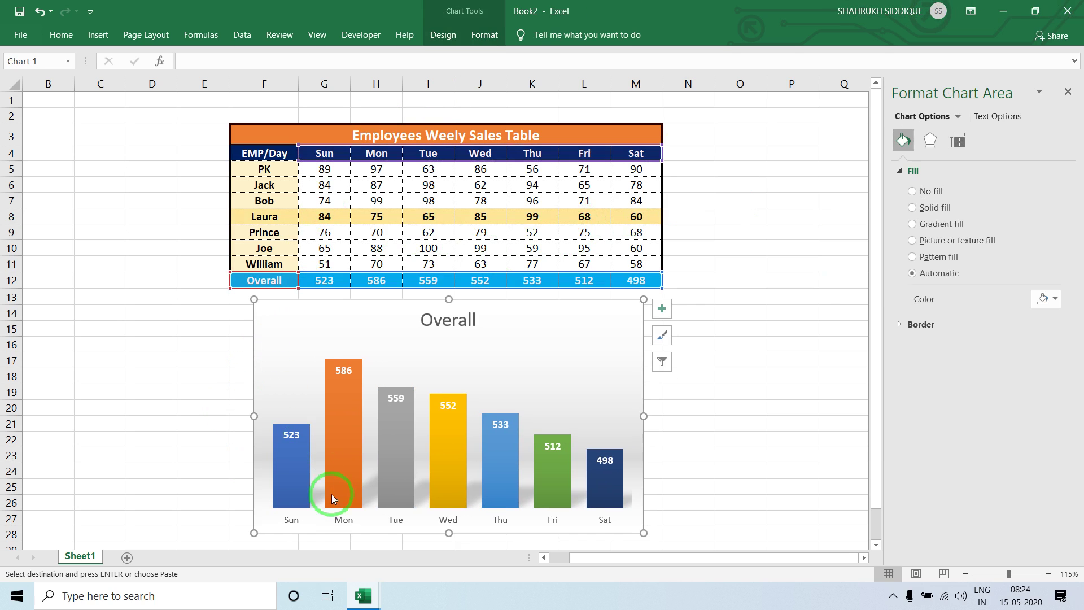
left_click(343, 520)
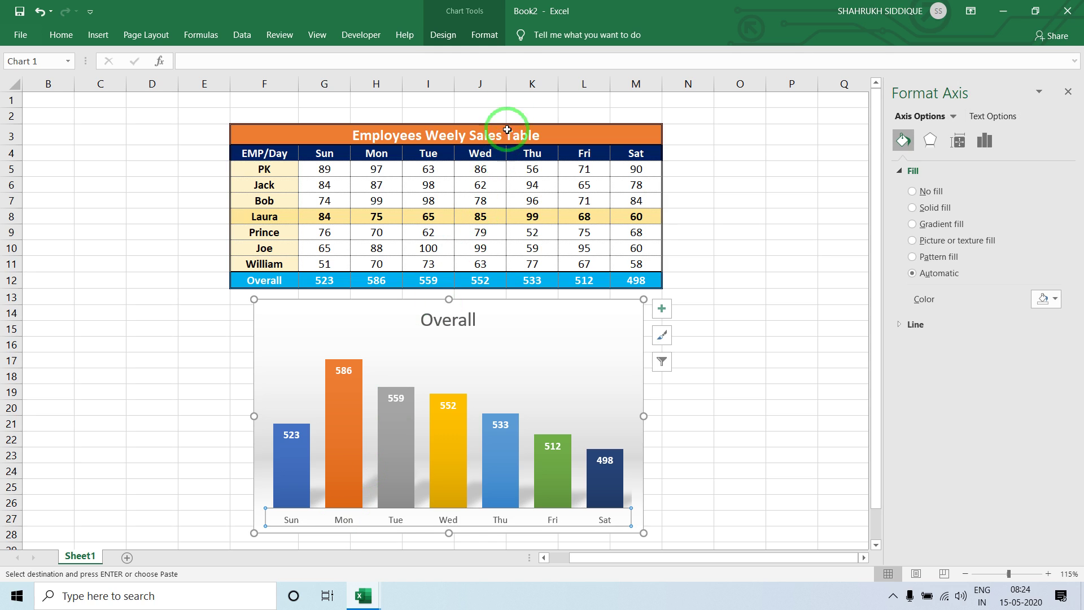
left_click(485, 35)
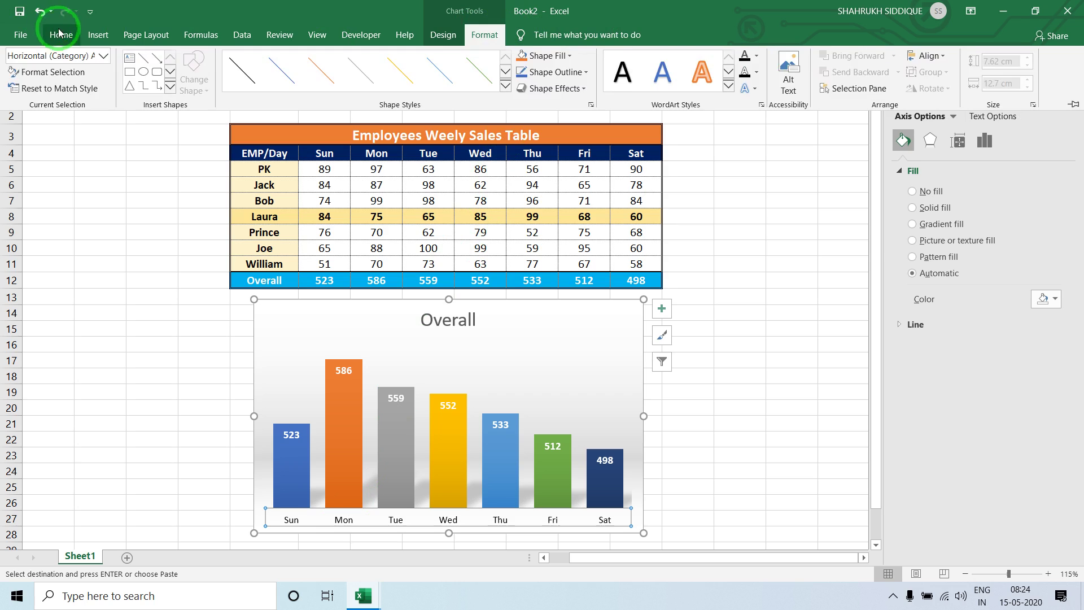
left_click(61, 35)
left_click(128, 83)
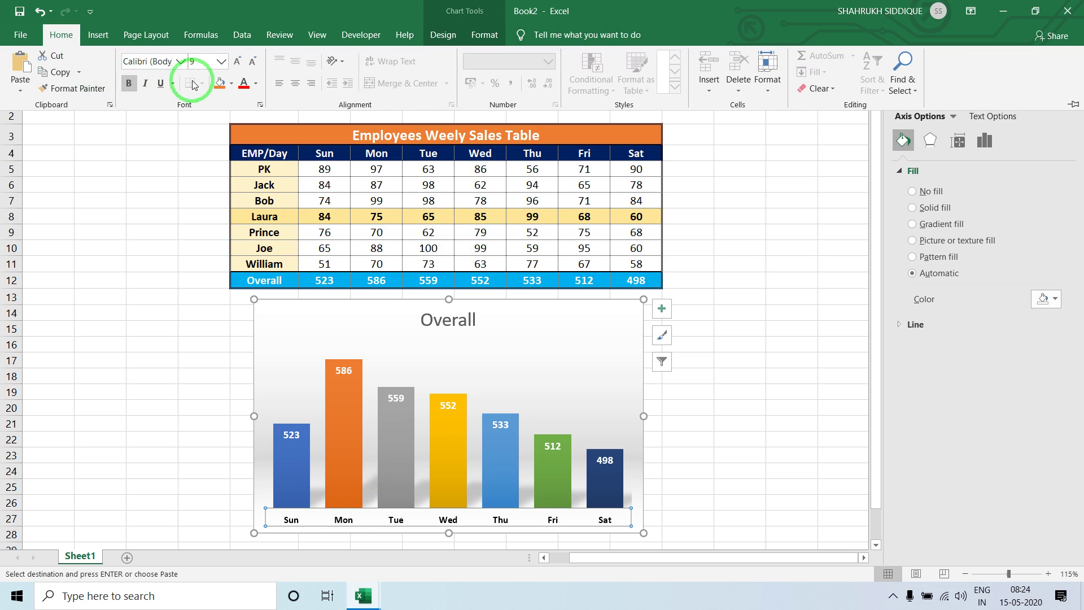
left_click(243, 67)
left_click(100, 209)
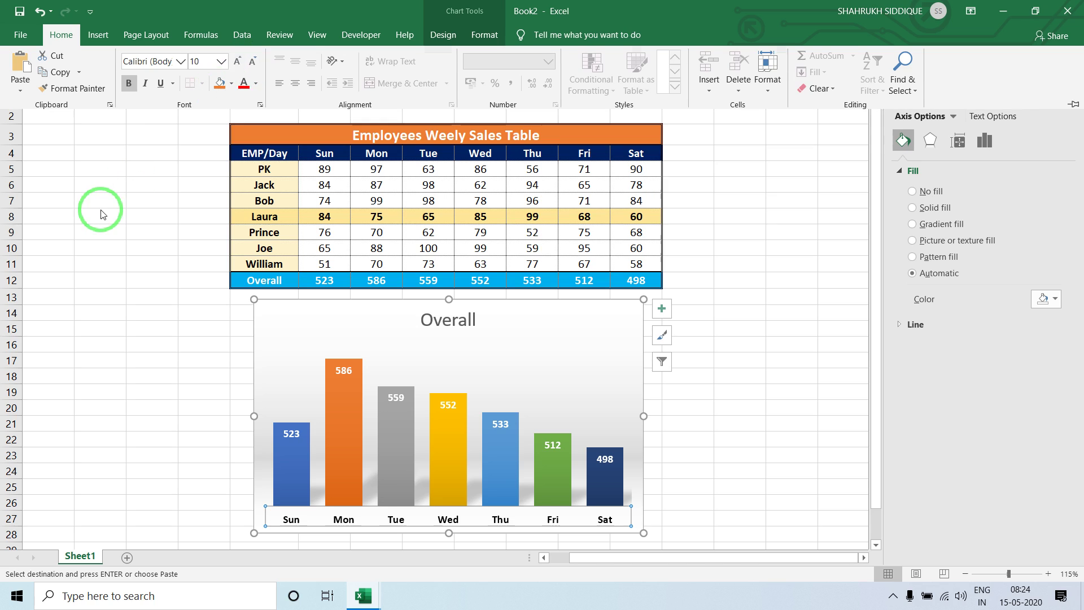
Step: Stretch the chart to the table's full width and close the formatting pane
mouse_move(254, 416)
left_mouse_down()
mouse_move(213, 414)
mouse_move(230, 415)
left_mouse_up()
left_click_drag(647, 415, 664, 415)
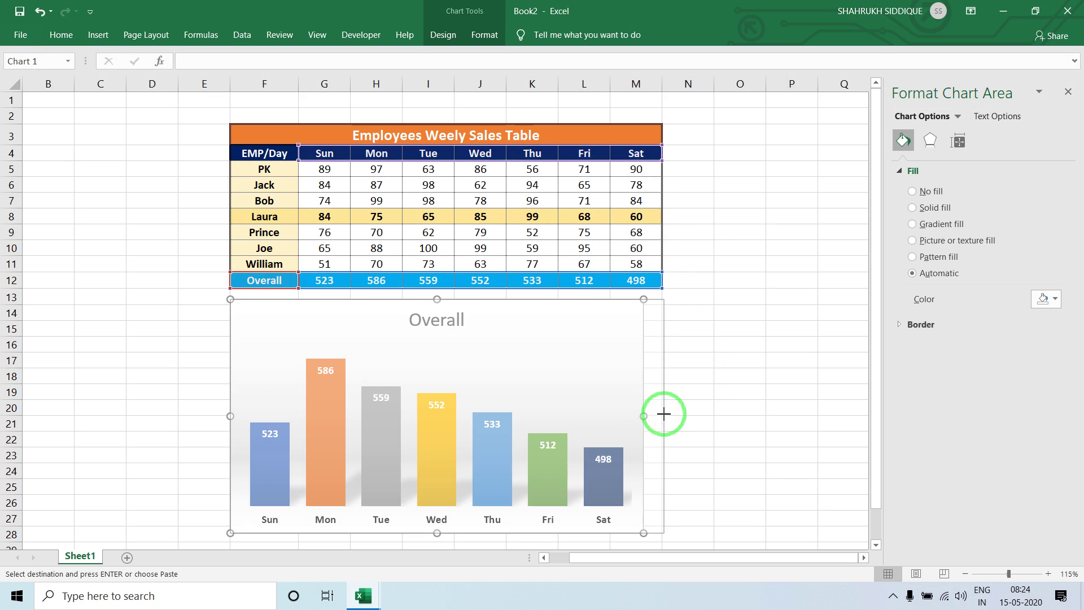
left_click(715, 215)
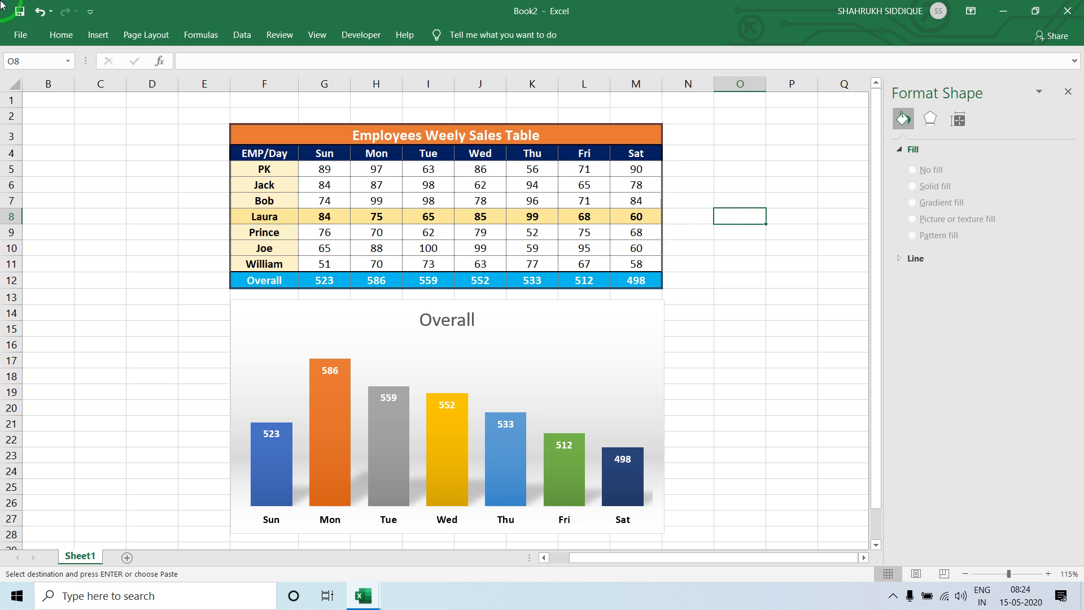
left_click(1068, 90)
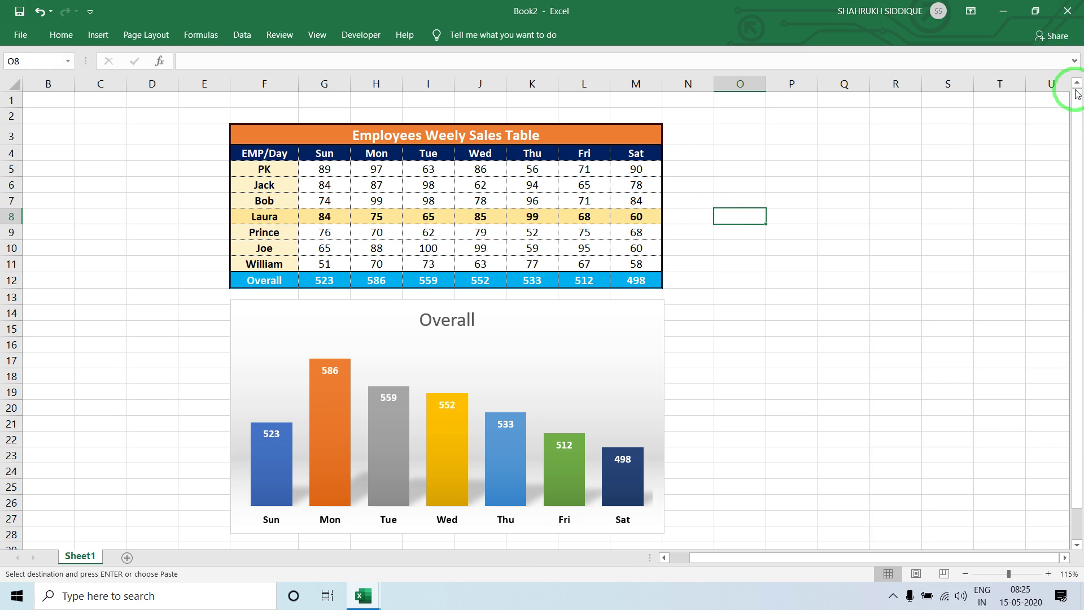
left_click(673, 179)
left_click(668, 217)
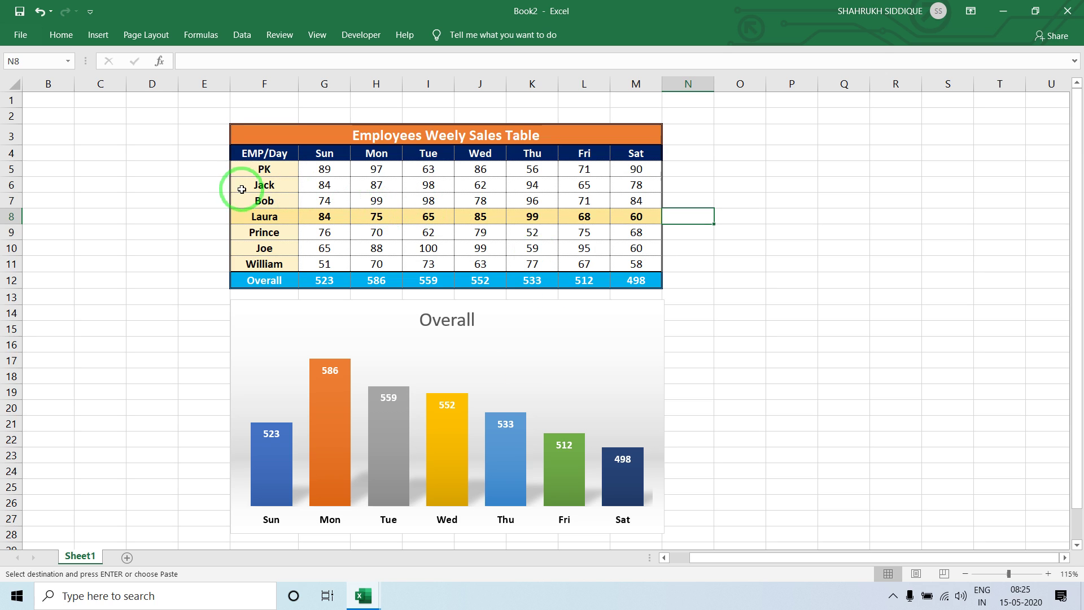
Step: Select the PK and Jack data rows, then move to cell C5
left_click(223, 165)
left_click_drag(258, 168, 637, 184)
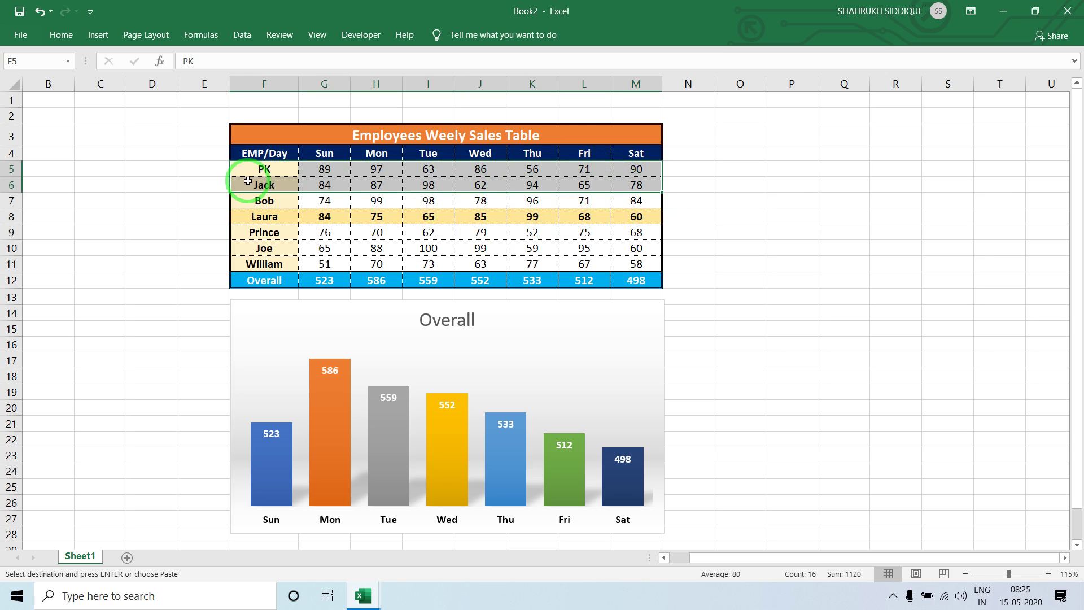
left_click(130, 164)
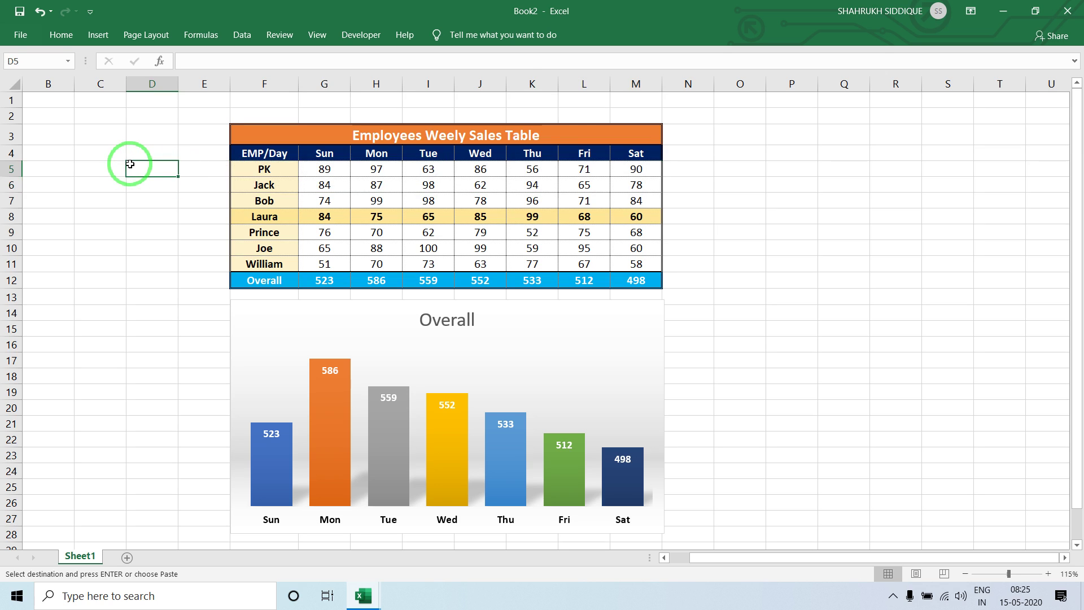
key("Left")
Step: Enter the formula =CELL("row") in cell C5
type("=Cell")
key("Tab")
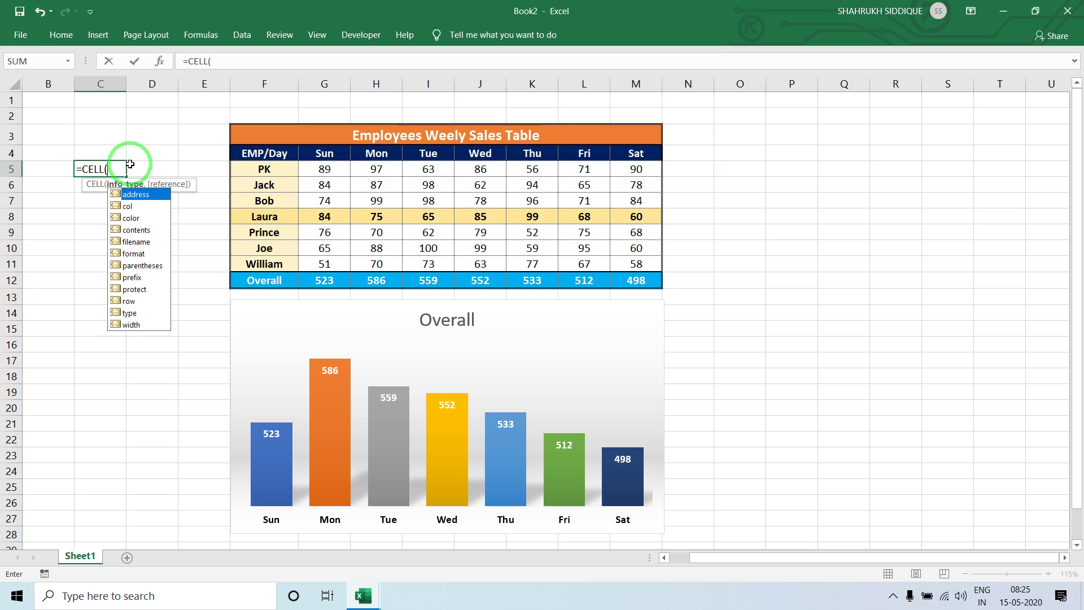
key("Down")
key("Down")
key("Down")
key("Down")
key("Up")
key("Tab")
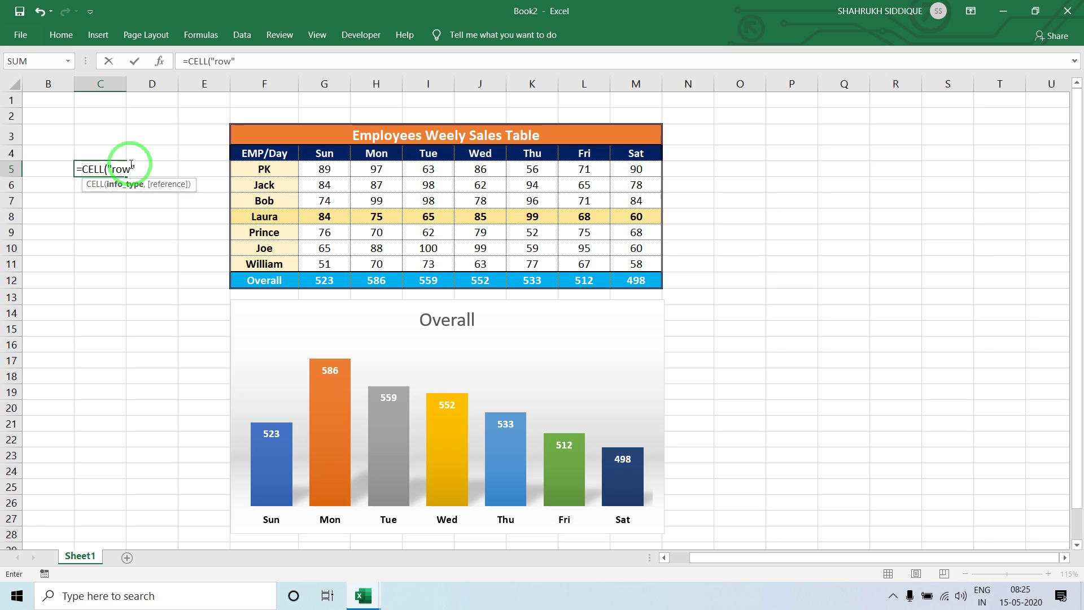
key("Return")
Step: Recalculate with F9 to test C5's row result, then cut the formula out of C5
key("Up")
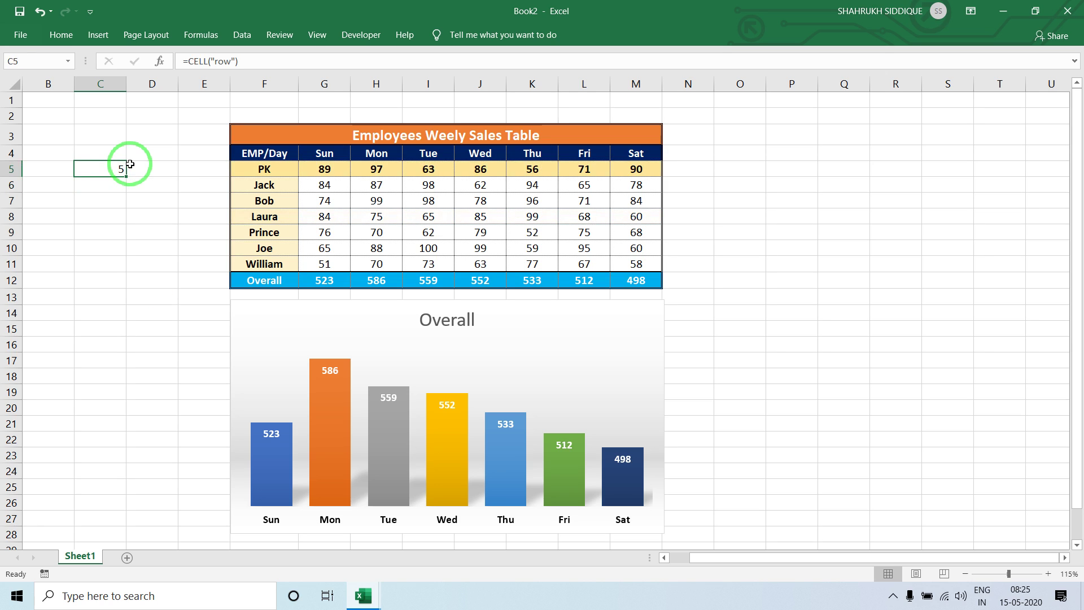
key("Down")
key("Down")
key("Down")
key("Down")
key("Down")
key("Down")
key("Down")
key("Down")
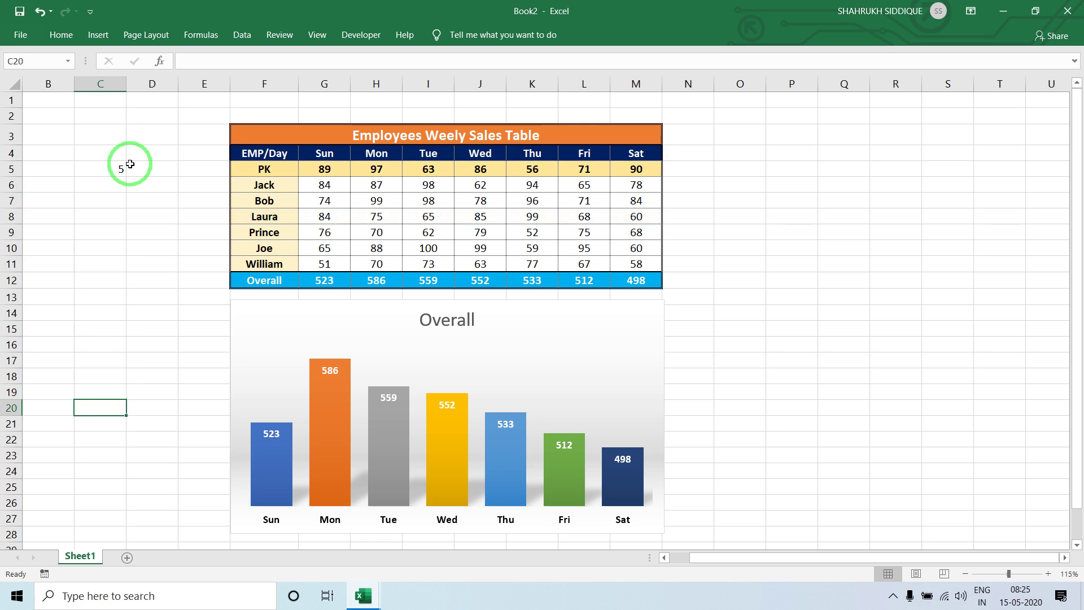
key("F9")
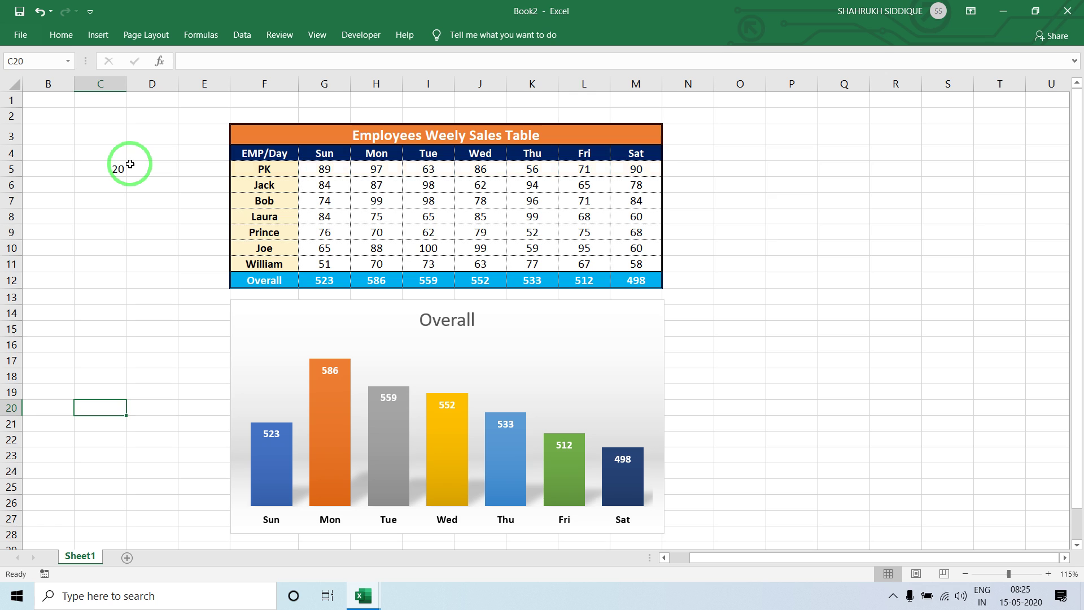
key("Down")
key("Down")
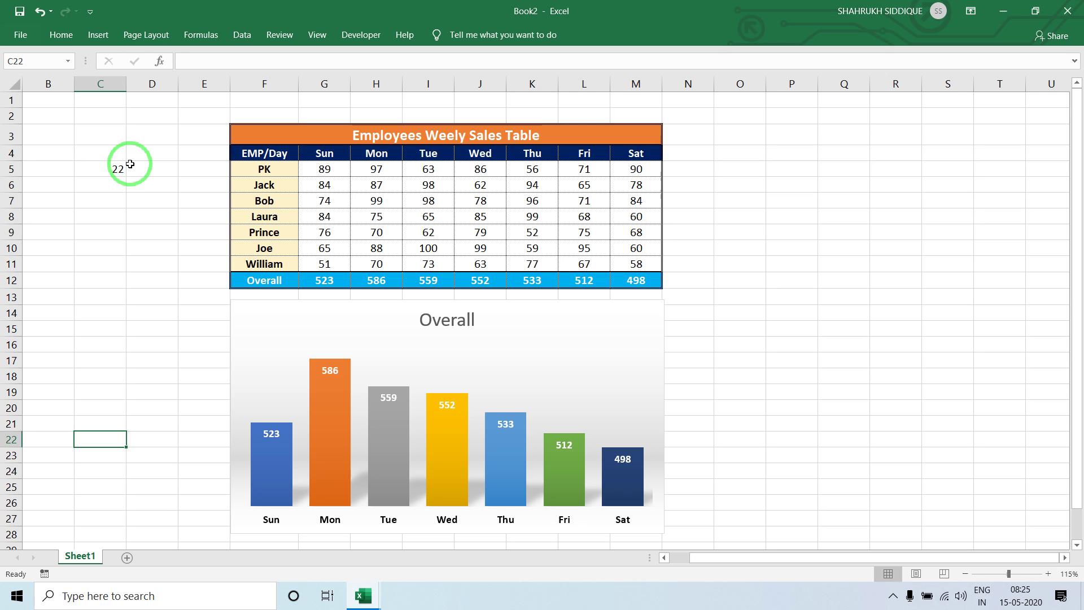
double_click(128, 165)
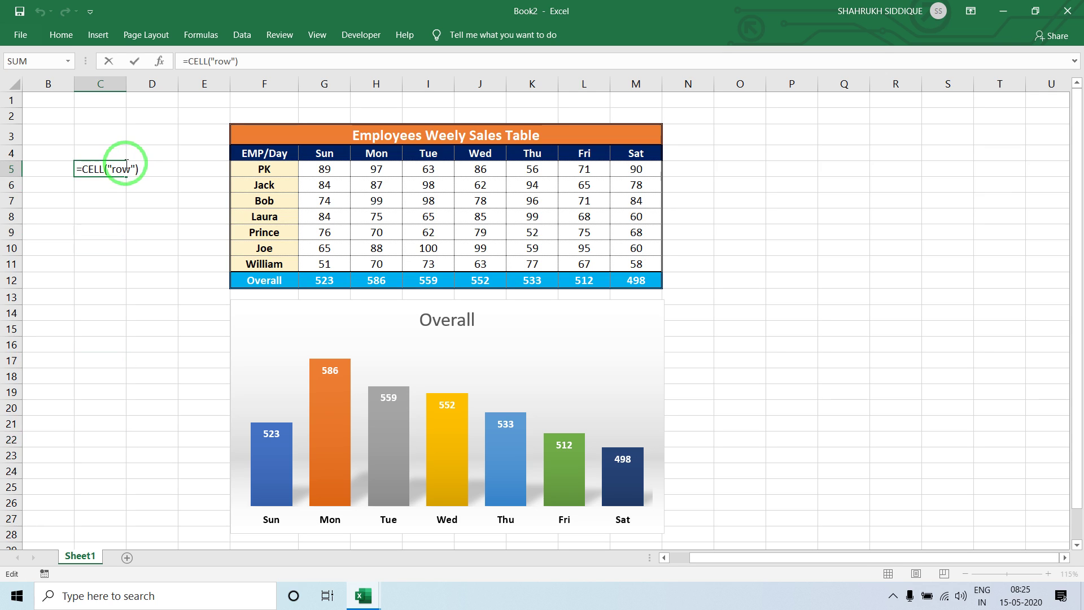
triple_click(126, 165)
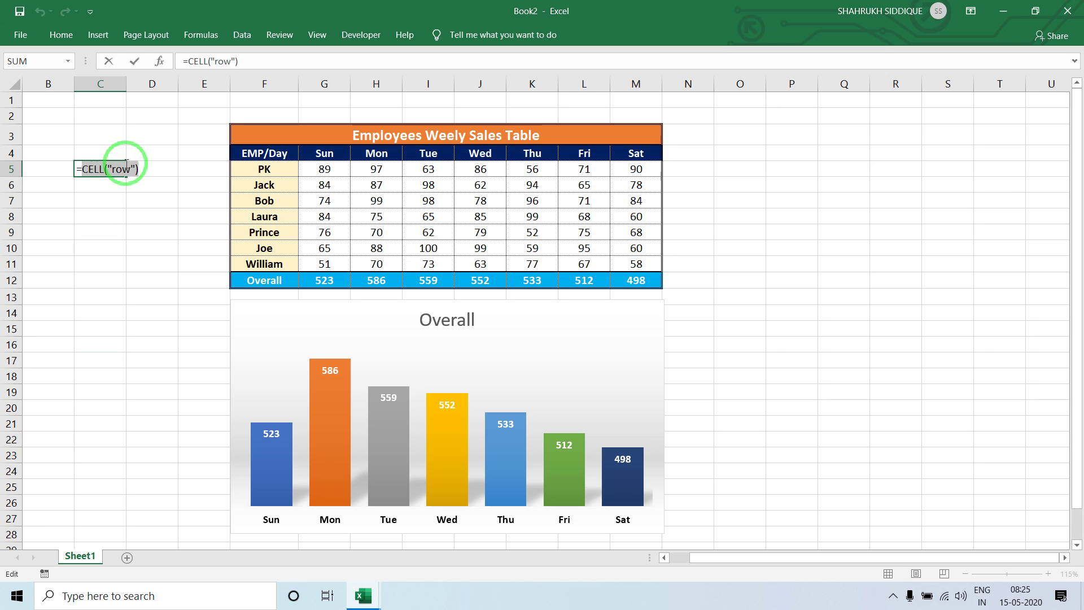
key("ctrl+Return")
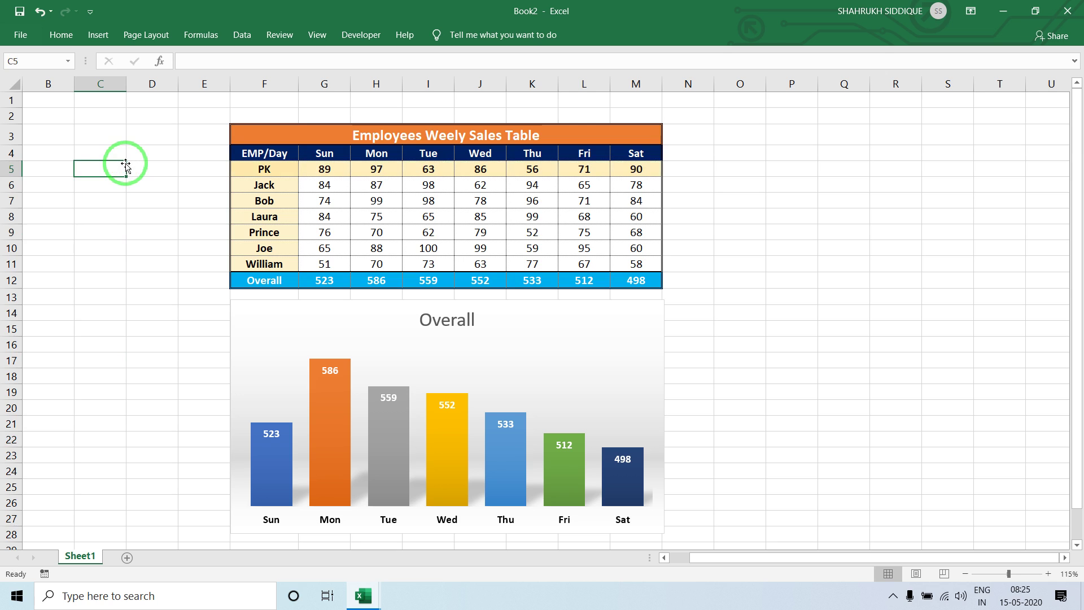
Step: Select the employee data F5:M11 and start a new formula-based conditional formatting rule
mouse_move(282, 169)
left_mouse_down()
mouse_move(442, 187)
mouse_move(631, 258)
left_mouse_up()
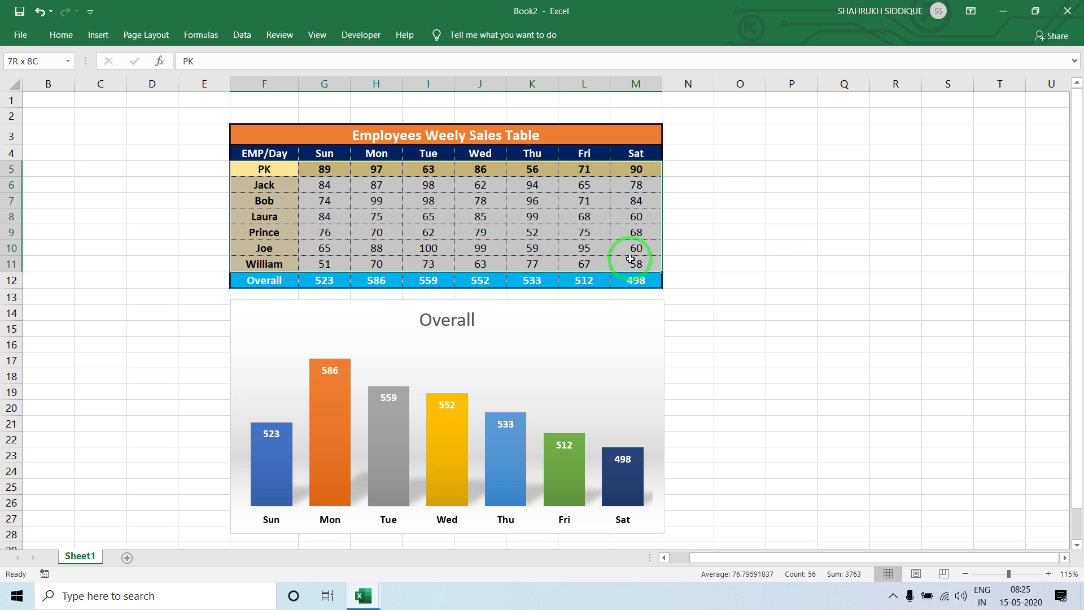
left_click_drag(631, 259, 645, 261)
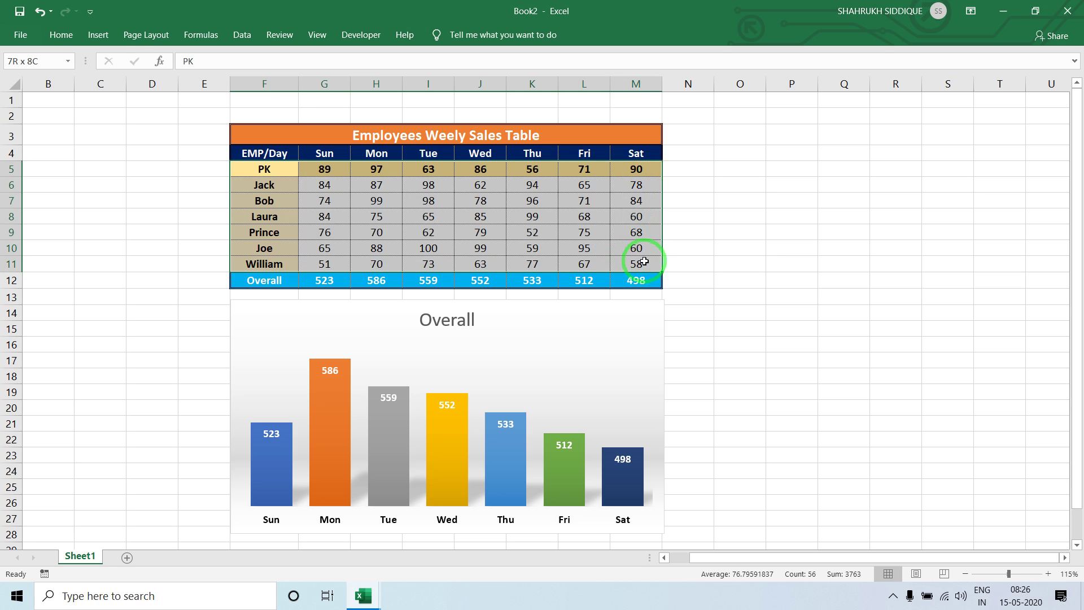
left_click(97, 35)
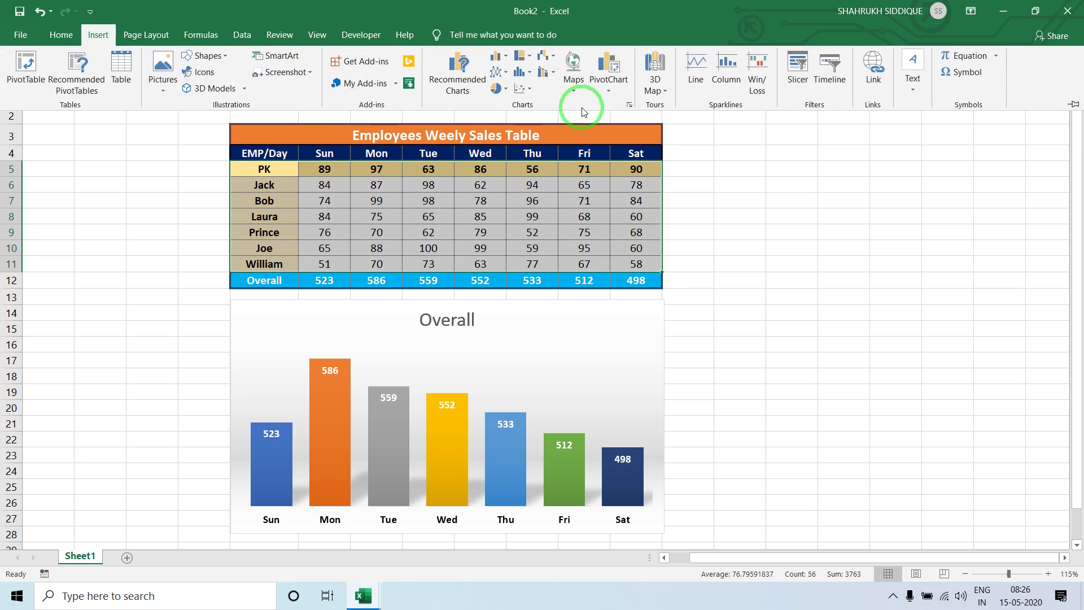
left_click(61, 35)
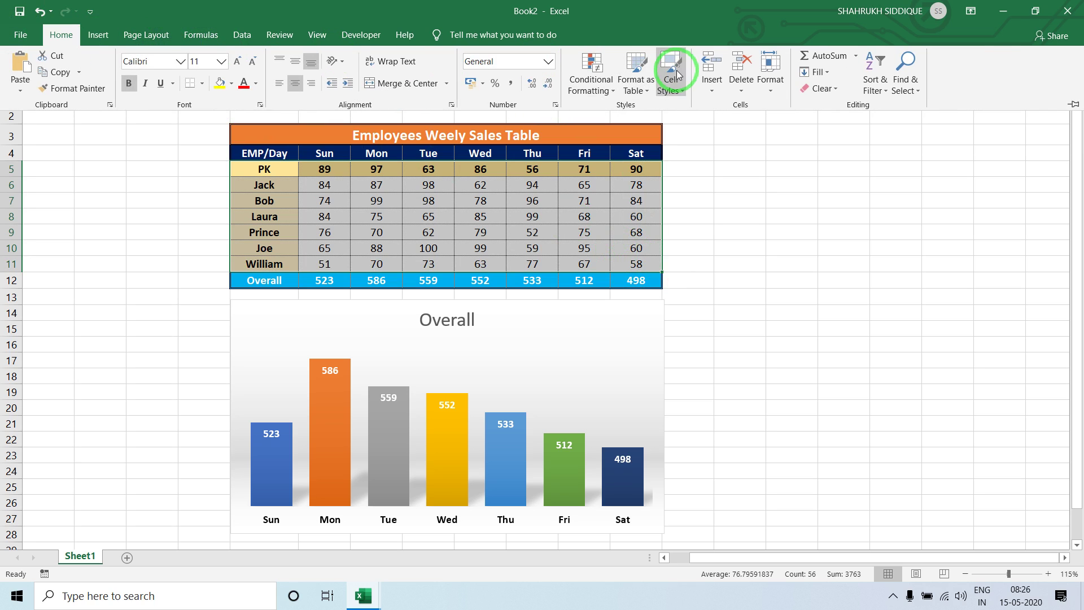
left_click(604, 76)
left_click(607, 267)
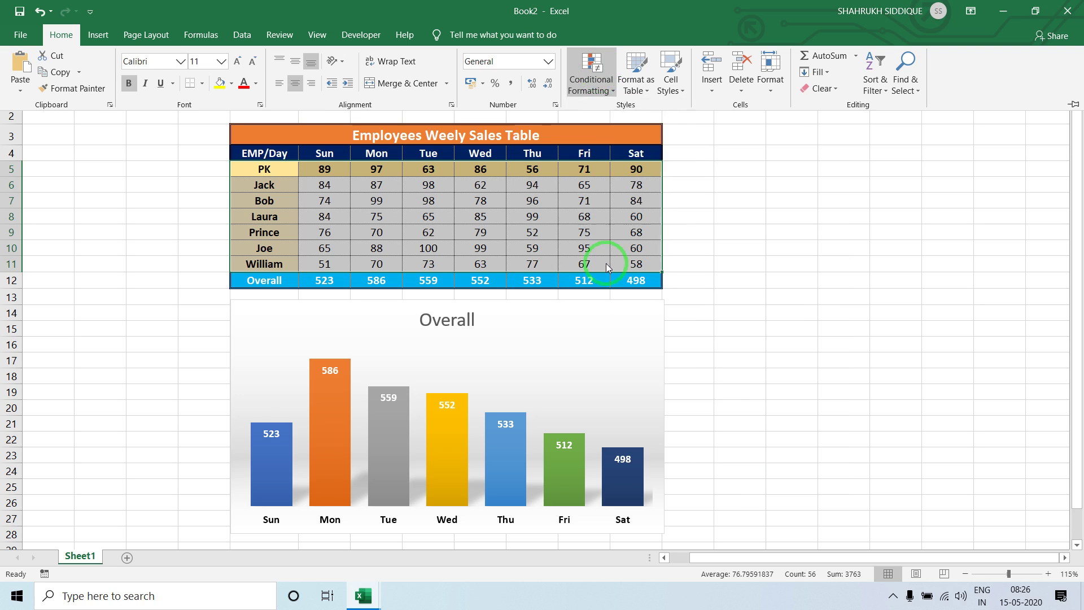
left_click(570, 221)
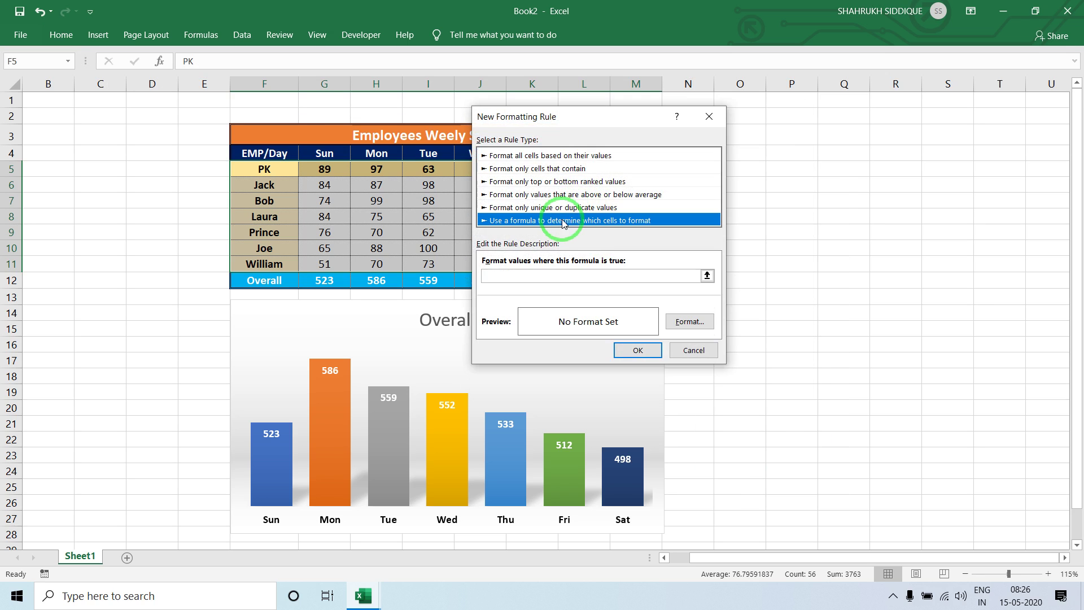
Step: Enter the rule formula =CELL("row")=ROW(E5) with a relative E5 reference
left_click(546, 275)
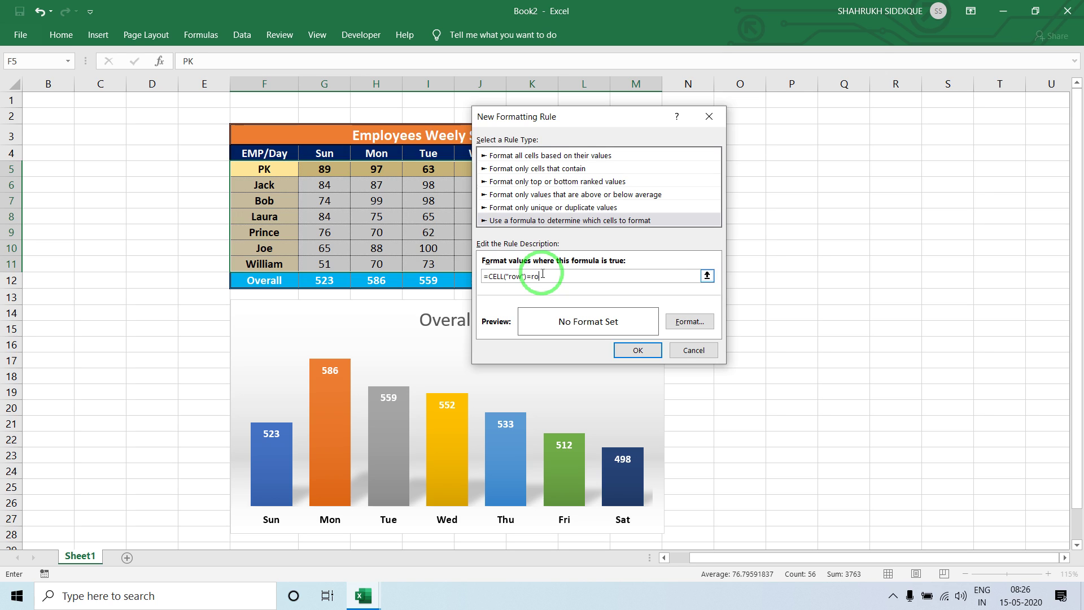
type("=CELL(\"row\")=row(")
left_click(188, 169)
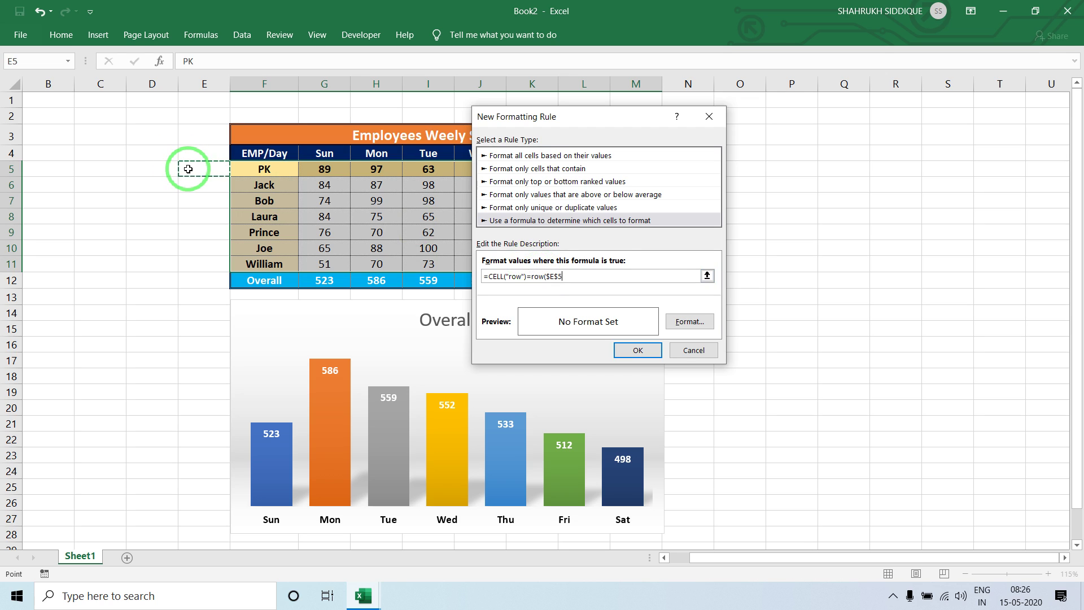
left_click(188, 170)
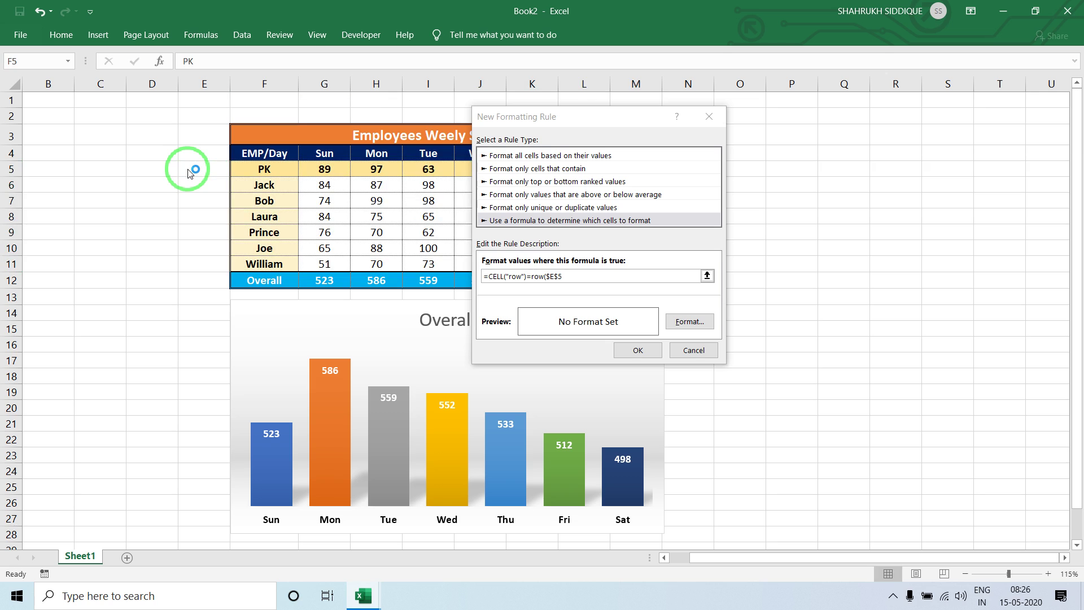
left_click(563, 275)
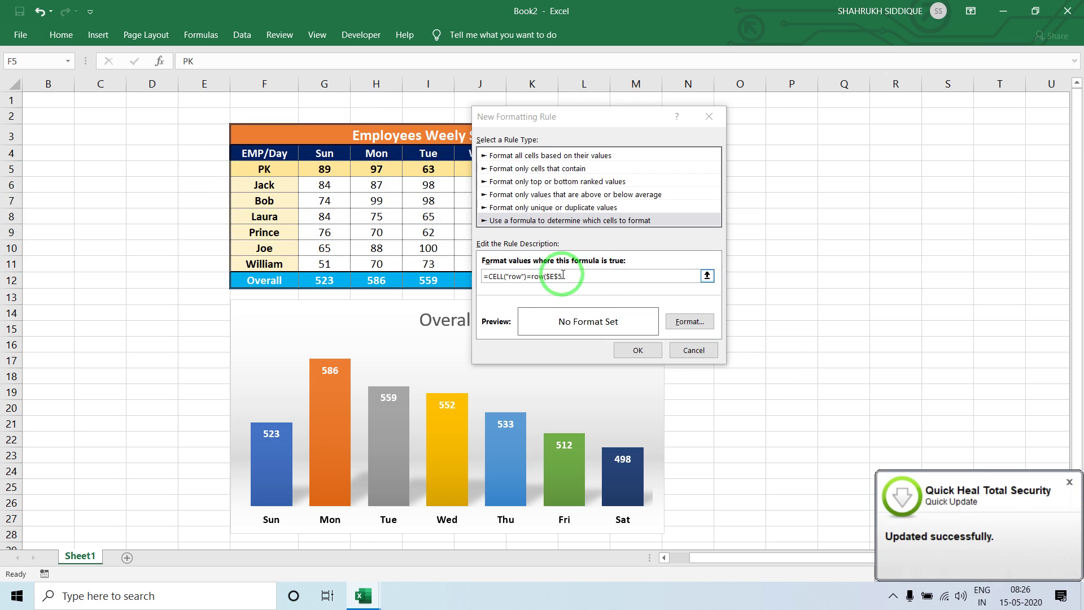
key("F4")
left_click(644, 299)
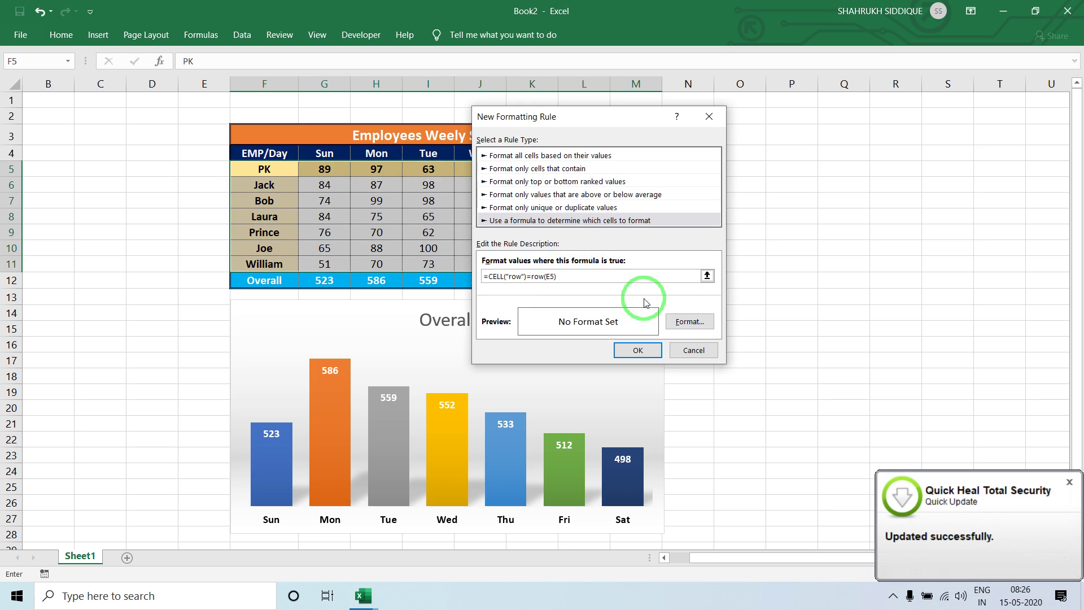
Step: Set the rule's fill to gold, apply it, and pick the cell beside Bob's row
left_click(694, 323)
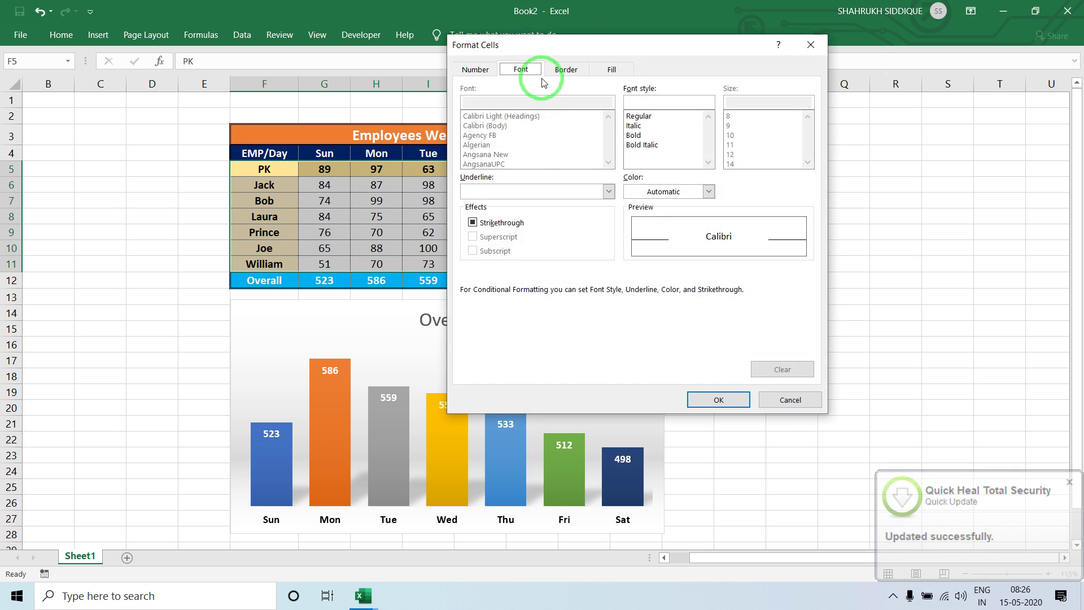
left_click(568, 70)
left_click(518, 71)
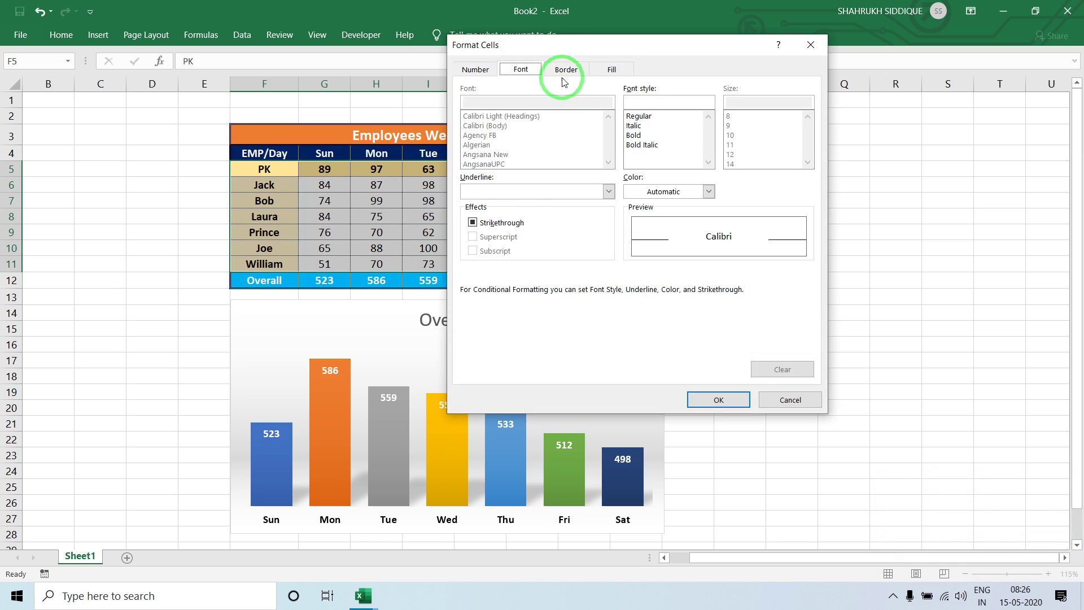
left_click(610, 69)
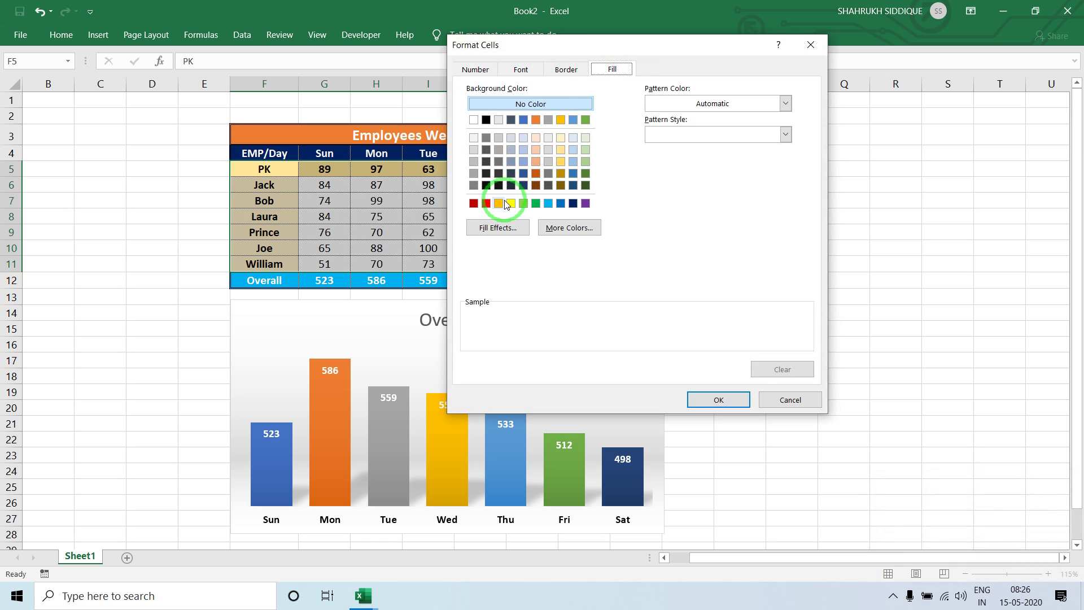
left_click(500, 203)
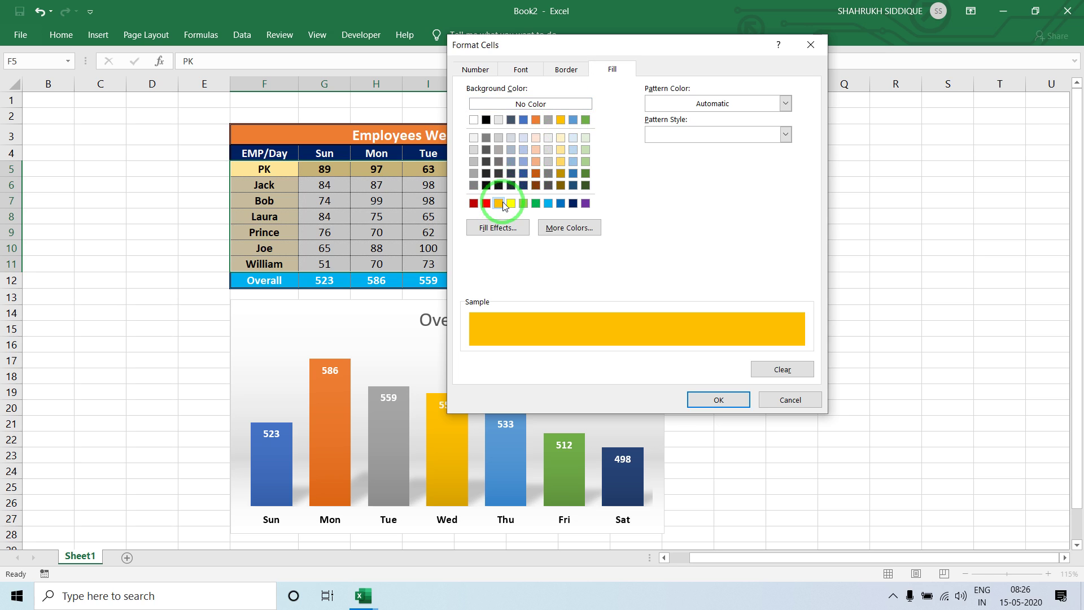
left_click(717, 398)
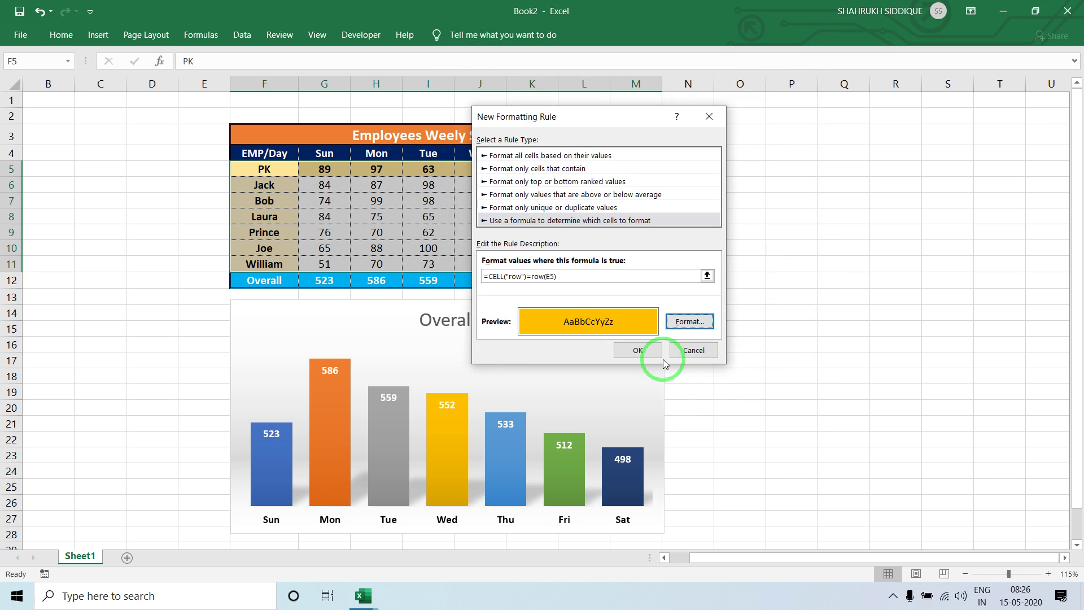
left_click(638, 351)
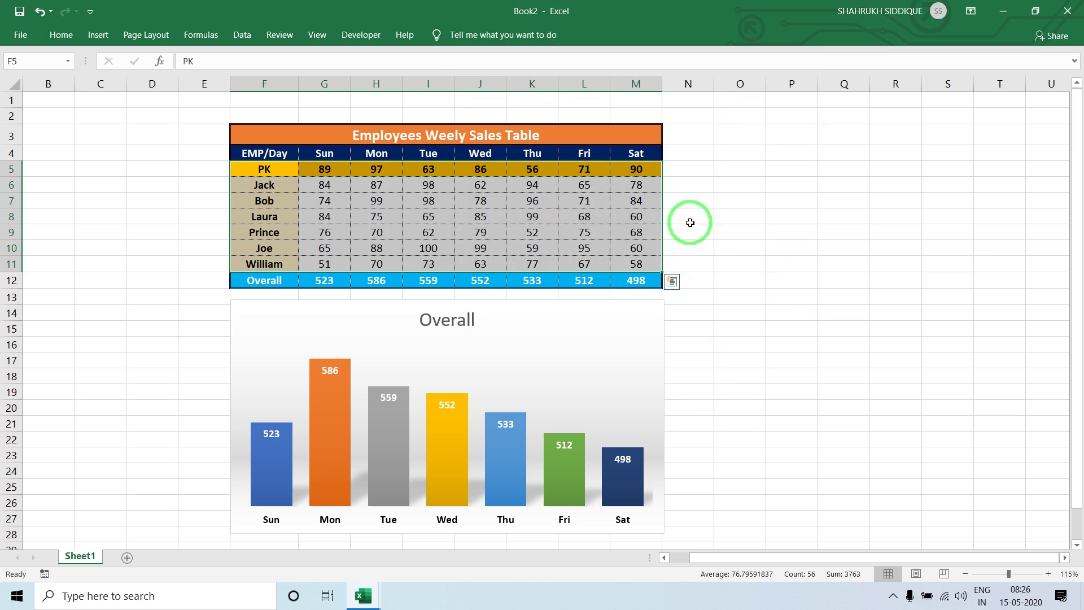
left_click(191, 197)
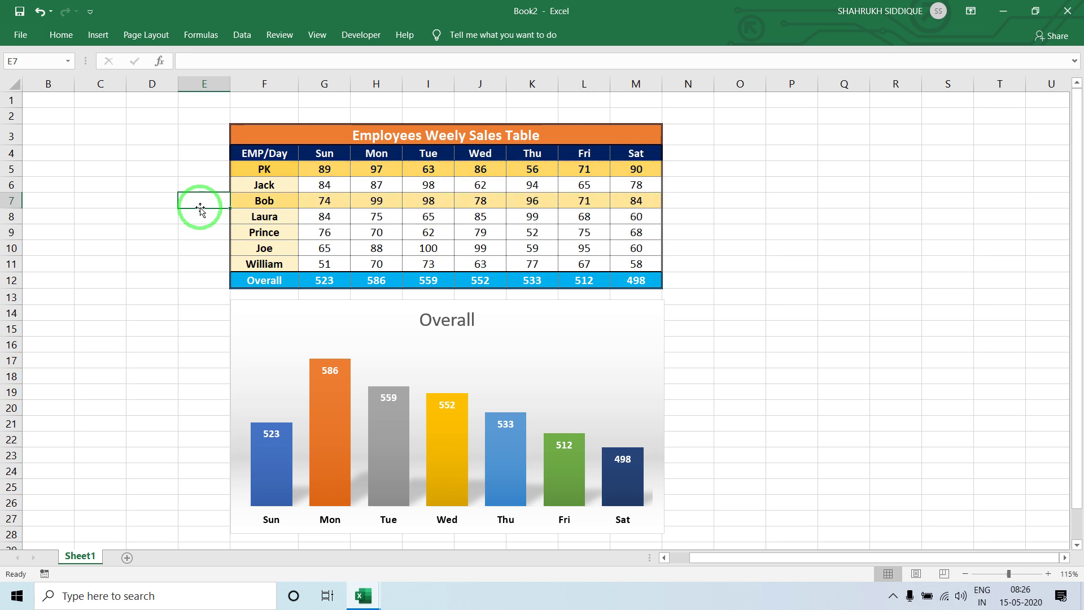
Step: Recalculate after picking Bob's, Prince's and Jack's rows so the gold highlight moves to each
key("F9")
left_click(192, 240)
key("F9")
left_click(204, 181)
key("F9")
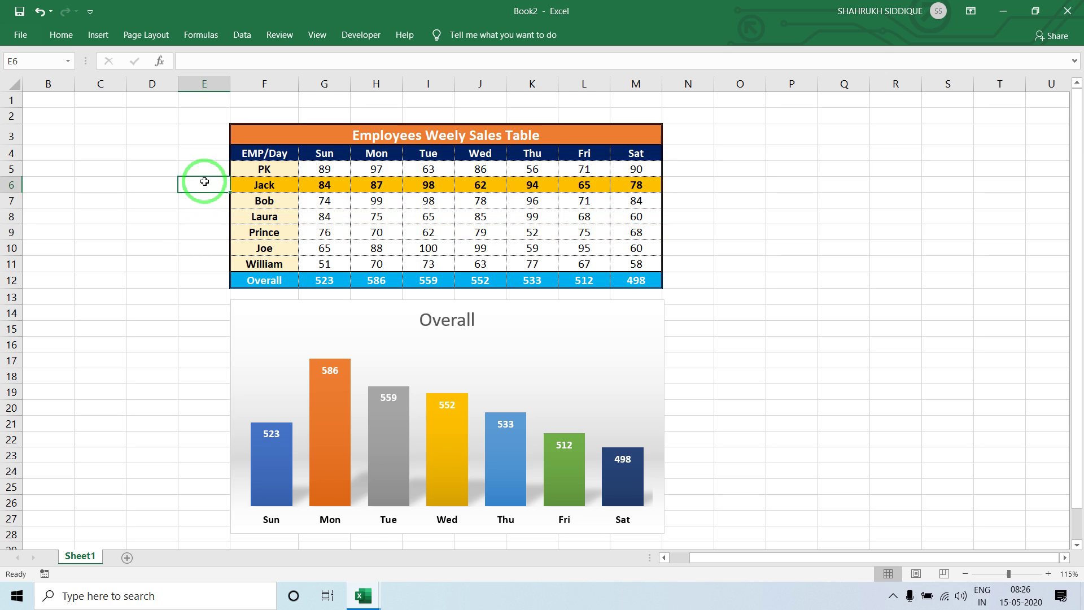
left_click(201, 34)
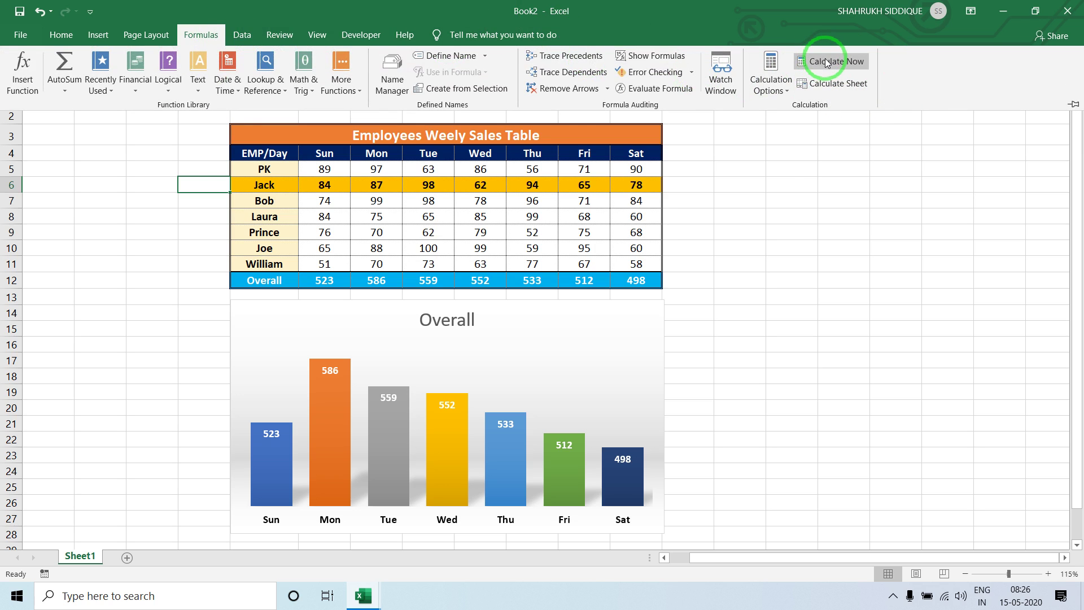
left_click(181, 164)
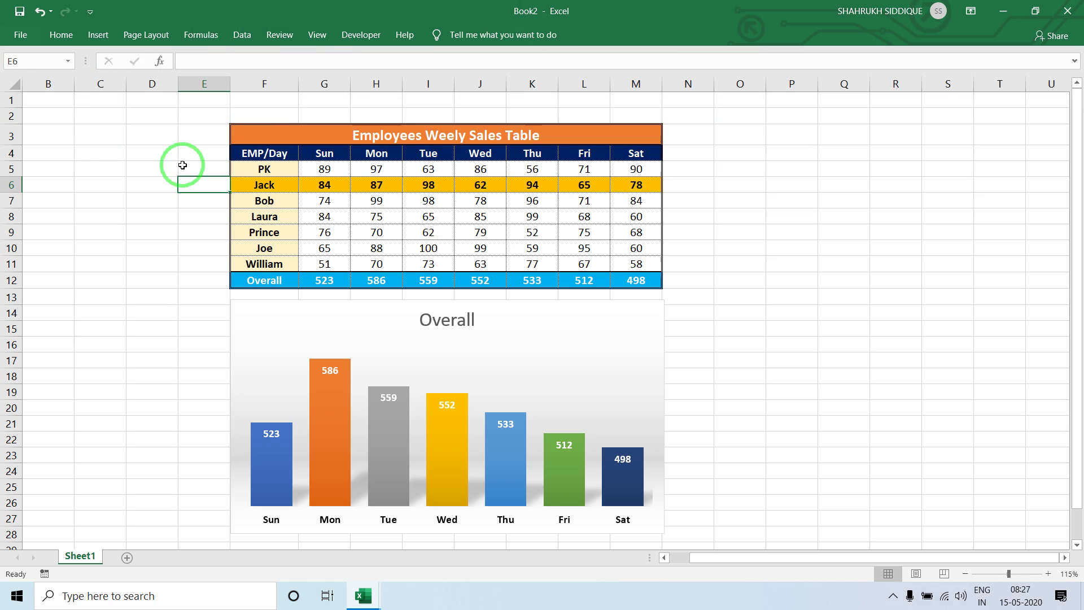
left_click(142, 157)
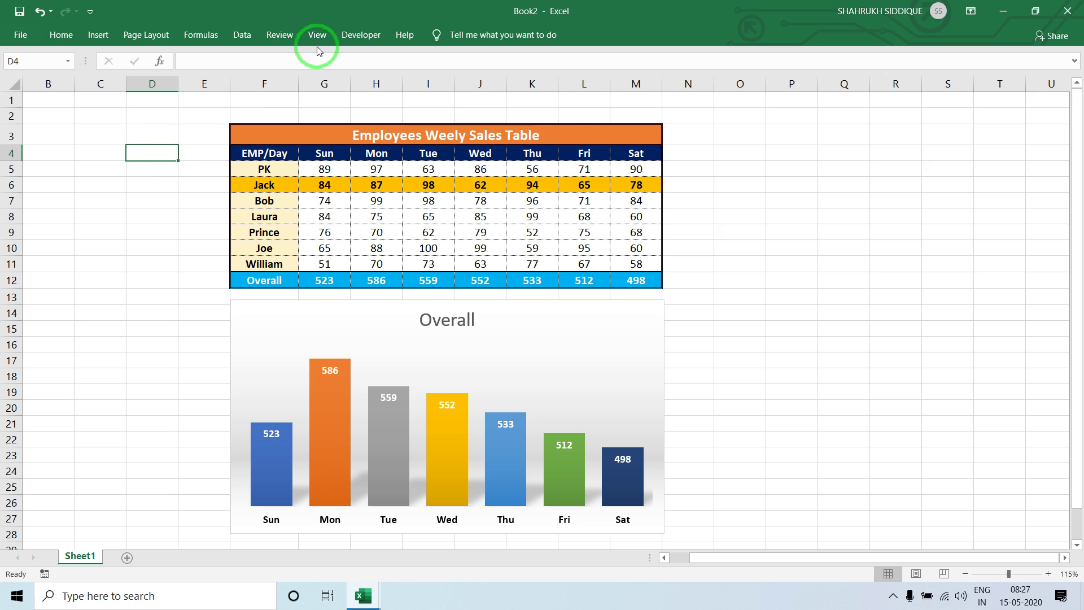
Step: Open the Visual Basic editor and the code window for Book2's Sheet1
left_click(336, 43)
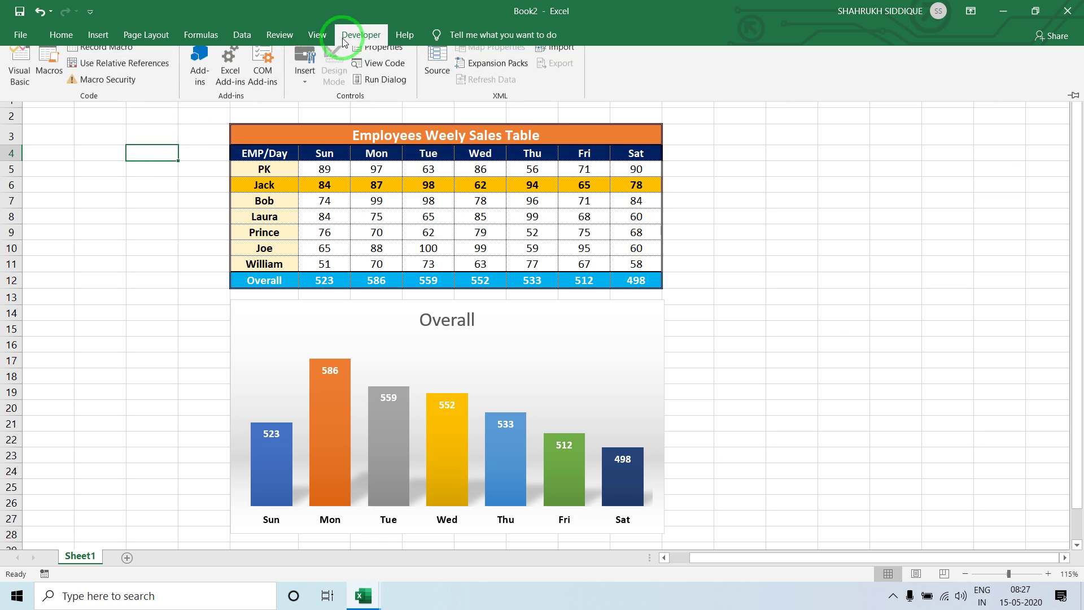
left_click(20, 69)
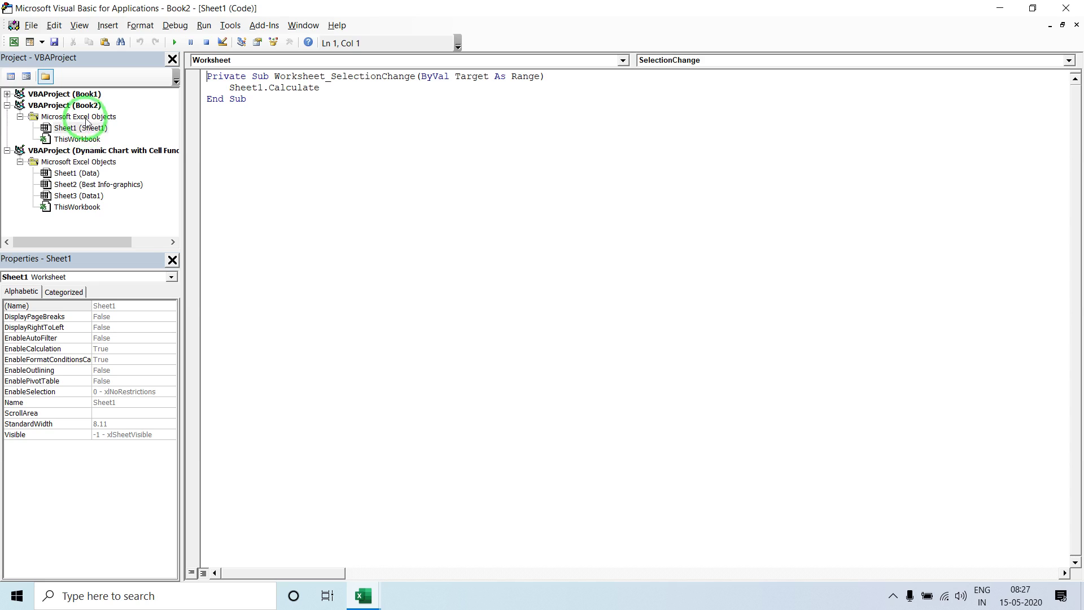
double_click(88, 131)
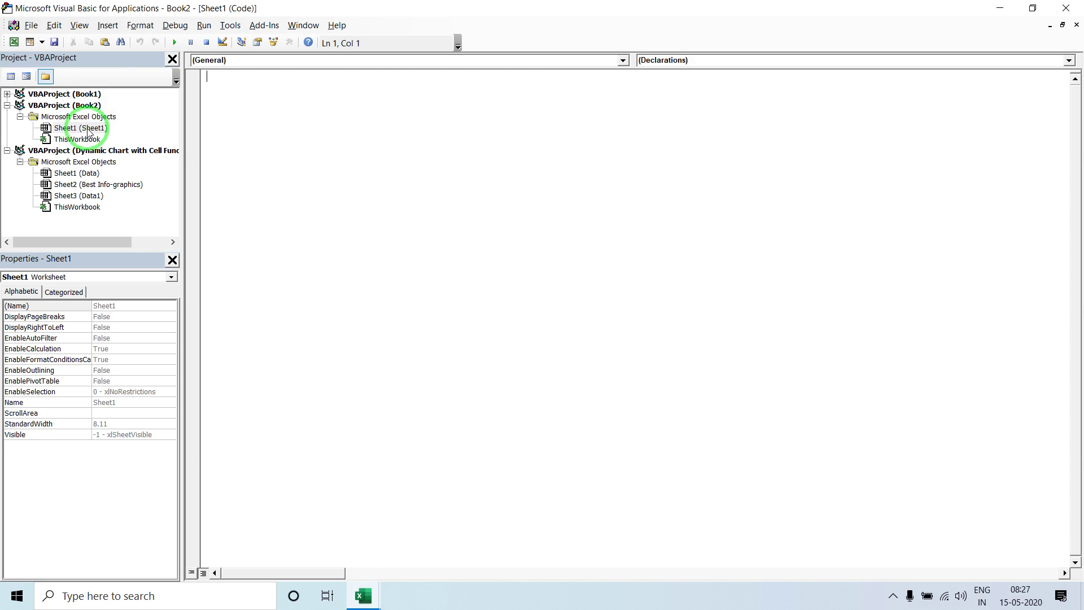
Step: Add a Worksheet SelectionChange handler containing Application.Calculate, then return to Excel
left_click(520, 61)
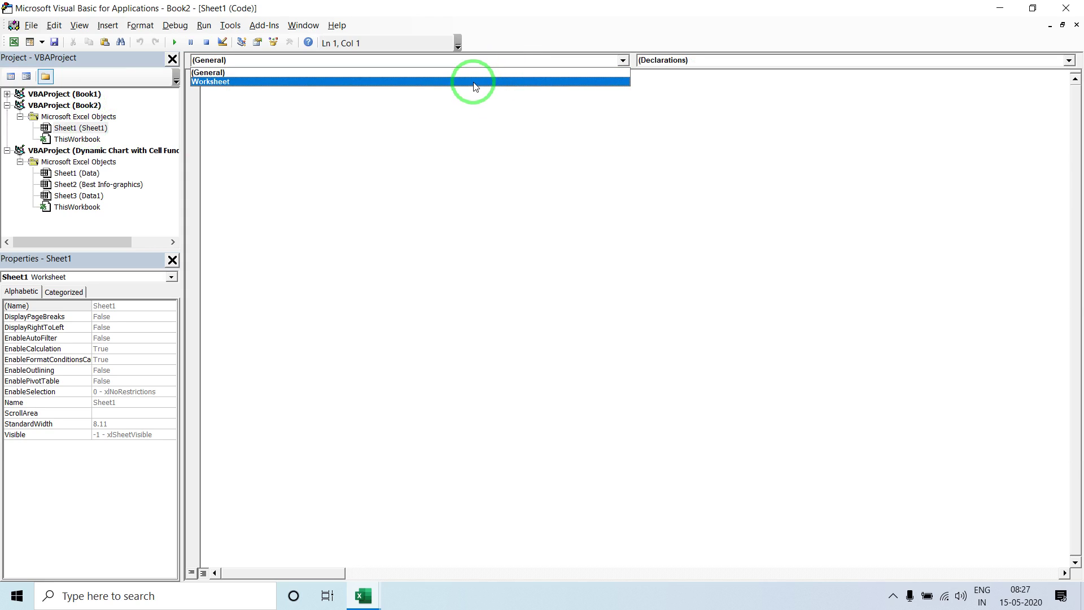
left_click(475, 82)
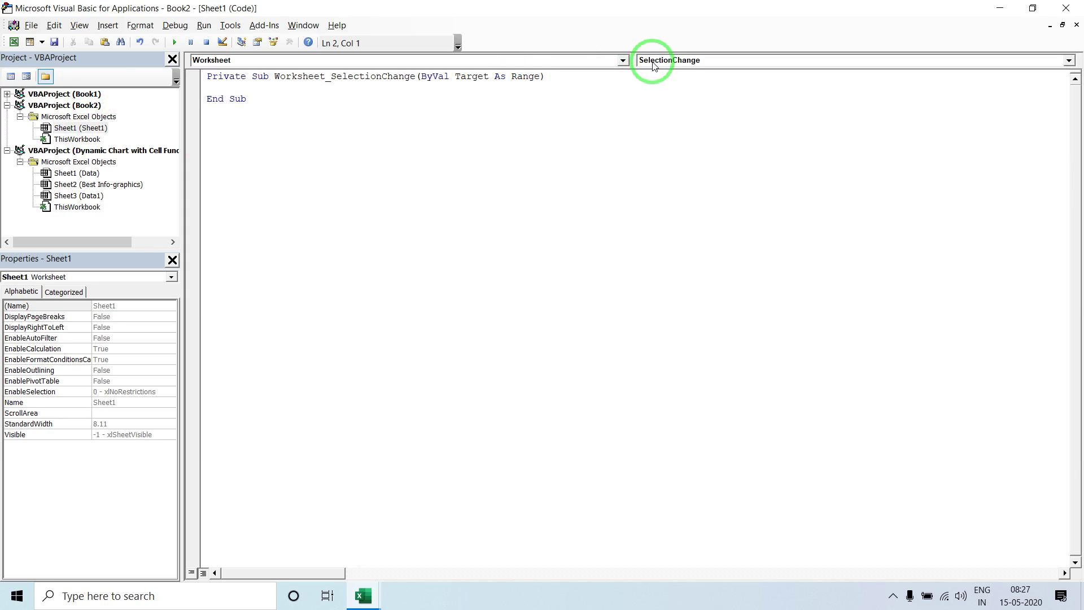
left_click(264, 96)
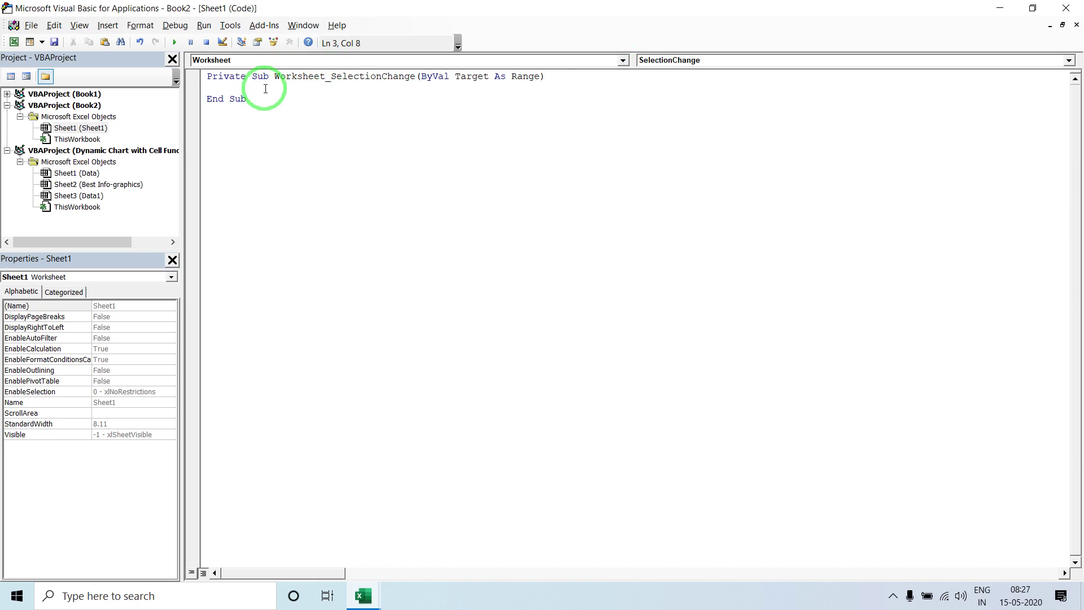
left_click(265, 84)
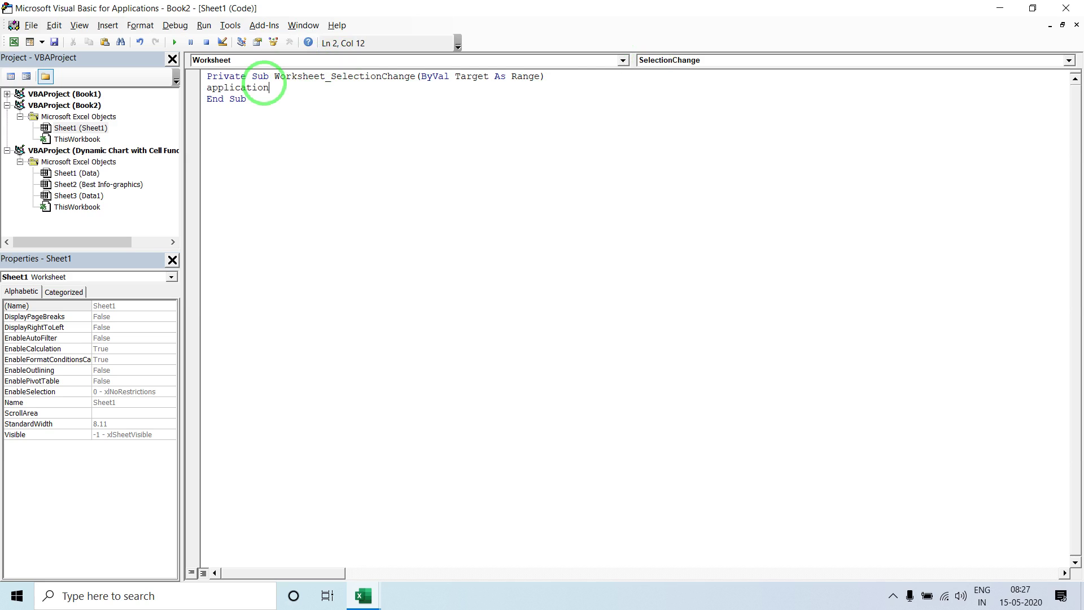
type(".ca")
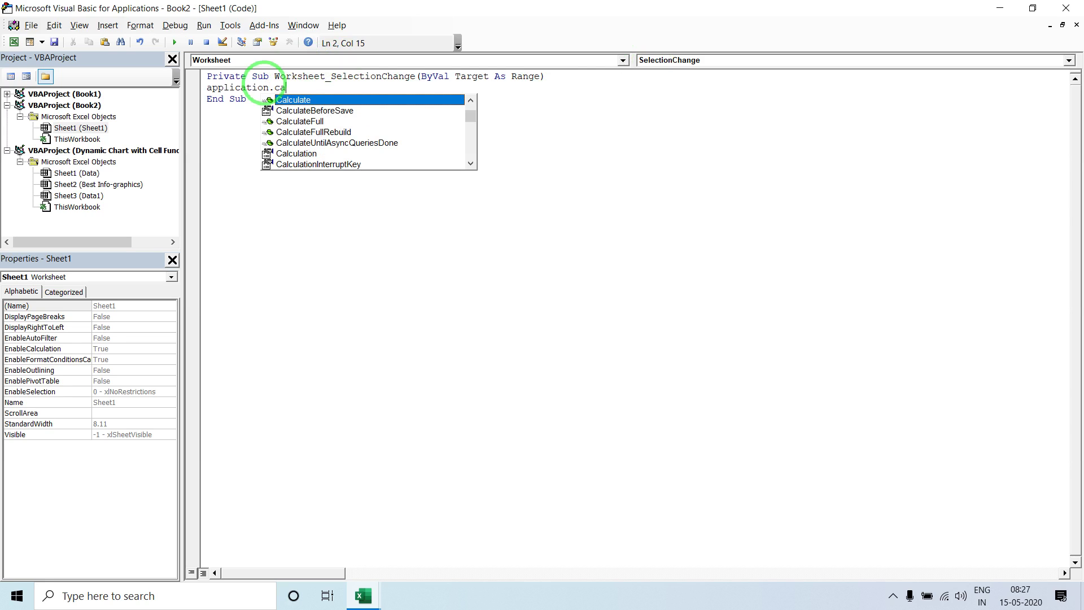
key("Tab")
left_click(292, 122)
key("alt+Tab")
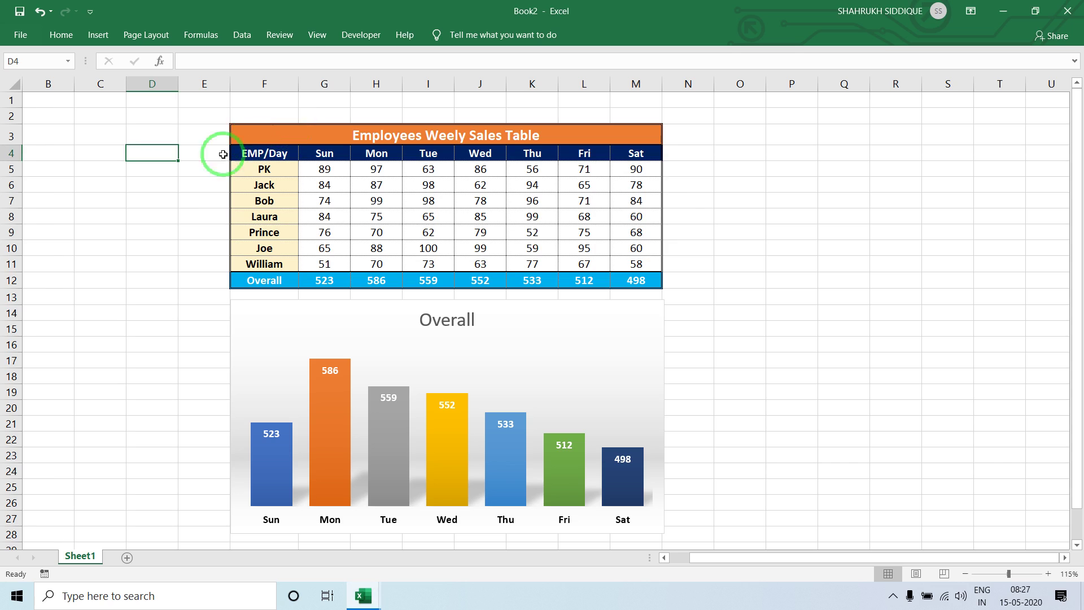
left_click(167, 202)
left_click(169, 231)
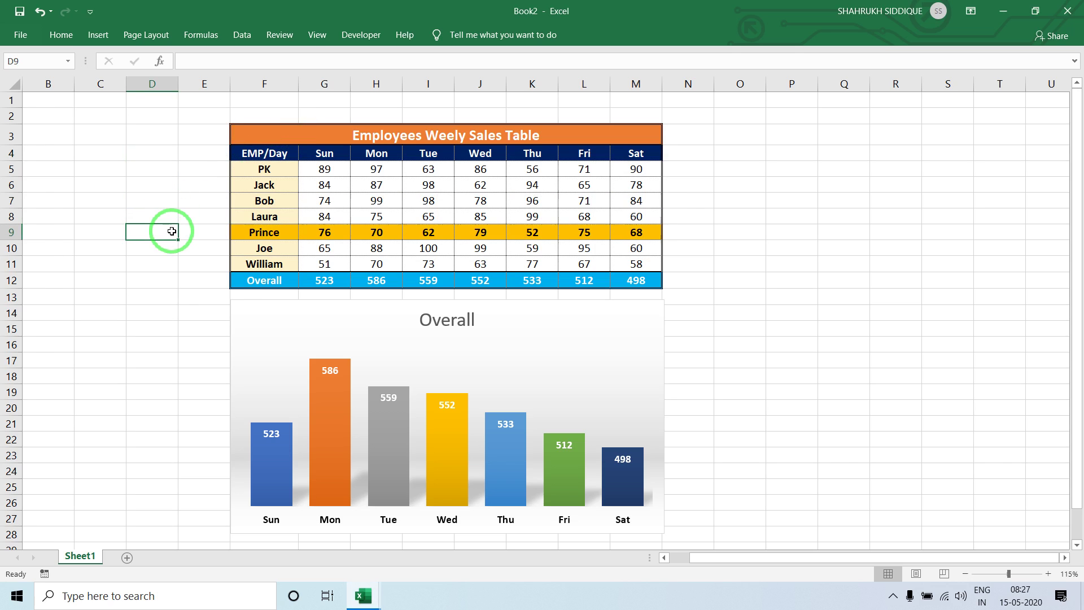
left_click(173, 280)
left_click(194, 260)
left_click(195, 233)
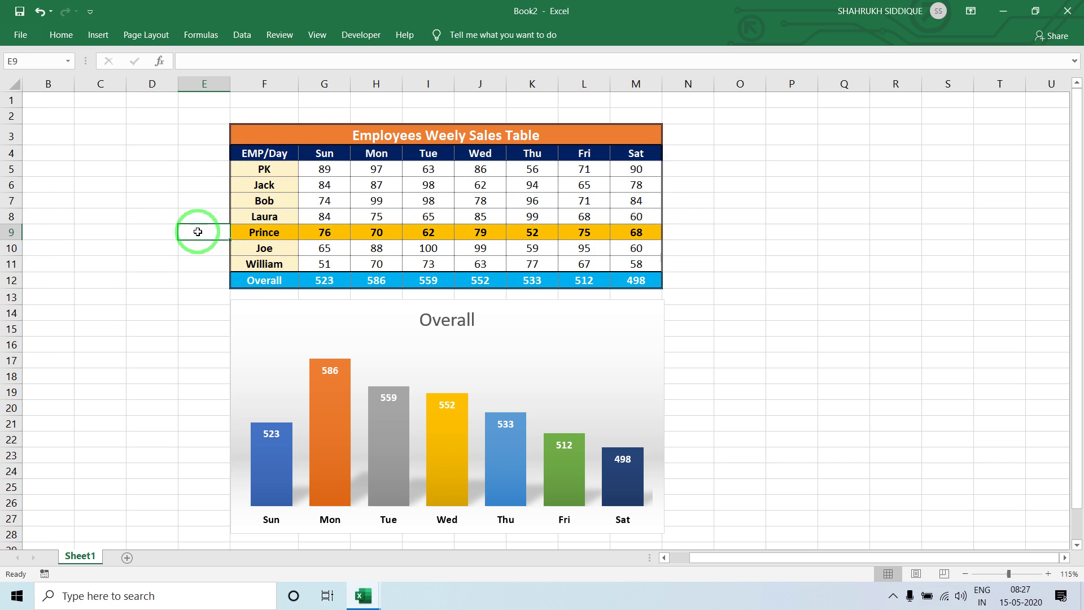
left_click(197, 202)
left_click(199, 169)
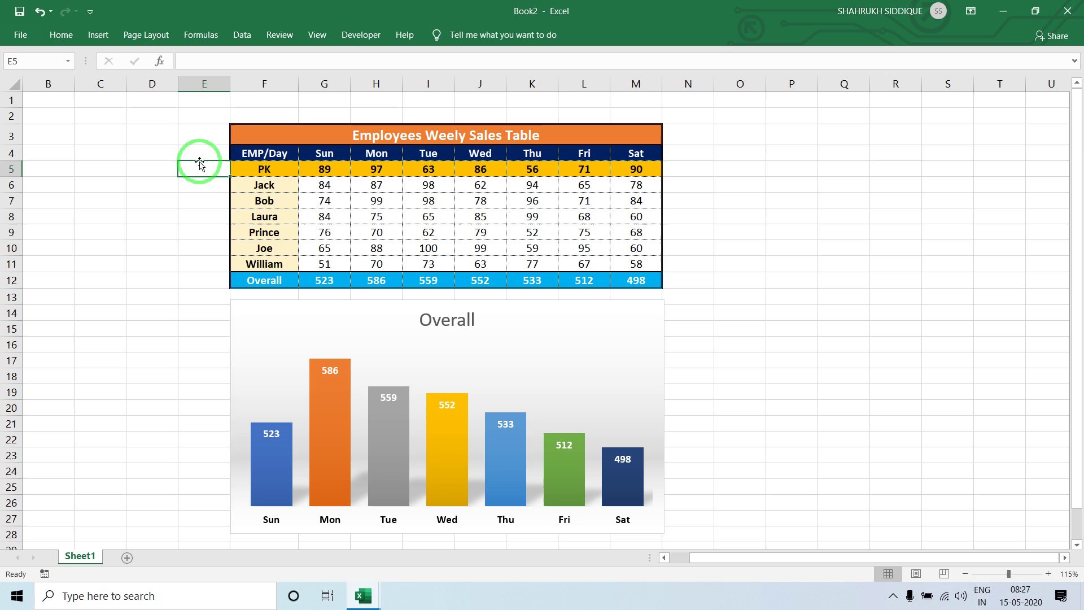
left_click(187, 201)
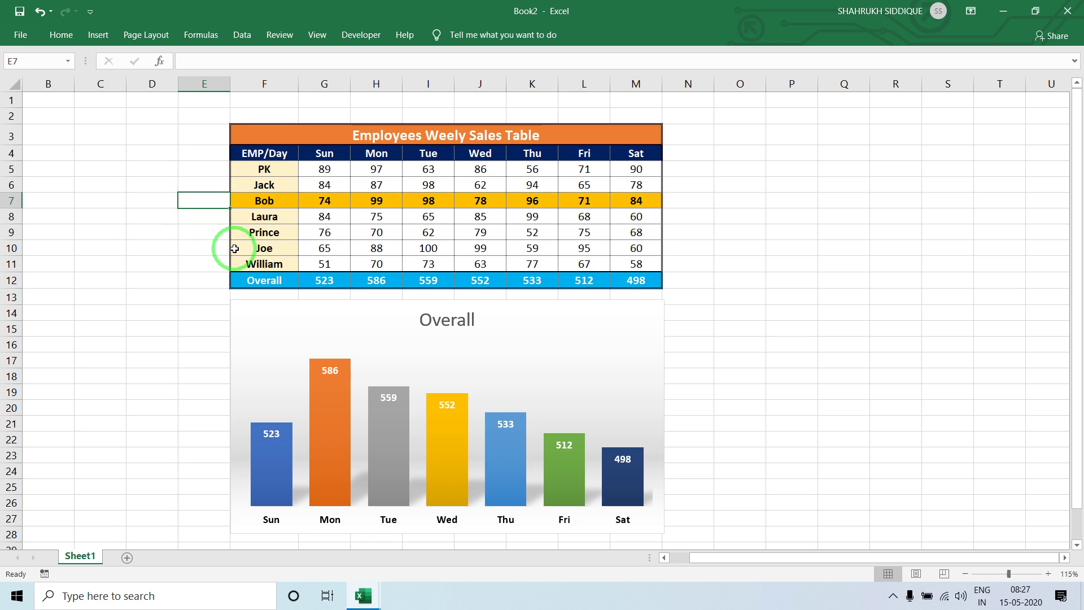
left_click(213, 248)
left_click(206, 202)
left_click(203, 181)
left_click(196, 218)
left_click(182, 170)
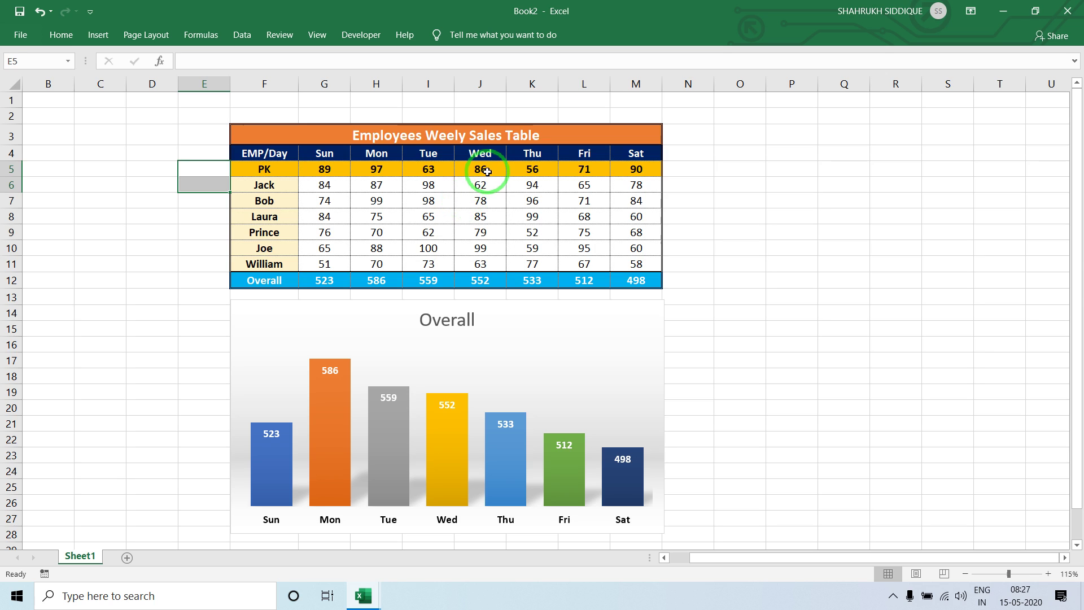
left_click(842, 103)
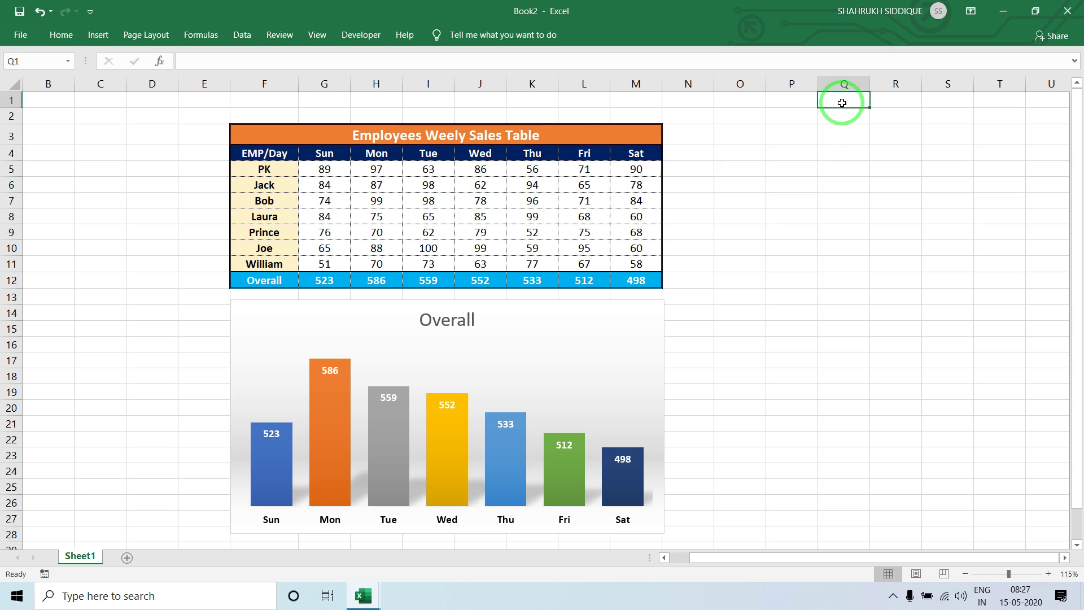
type("=")
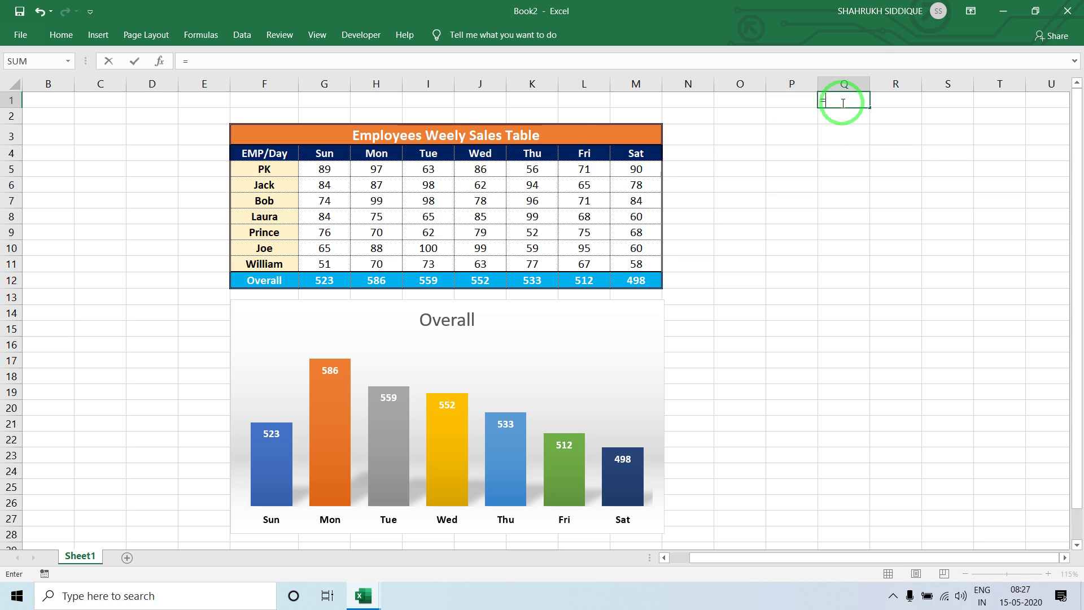
type("i")
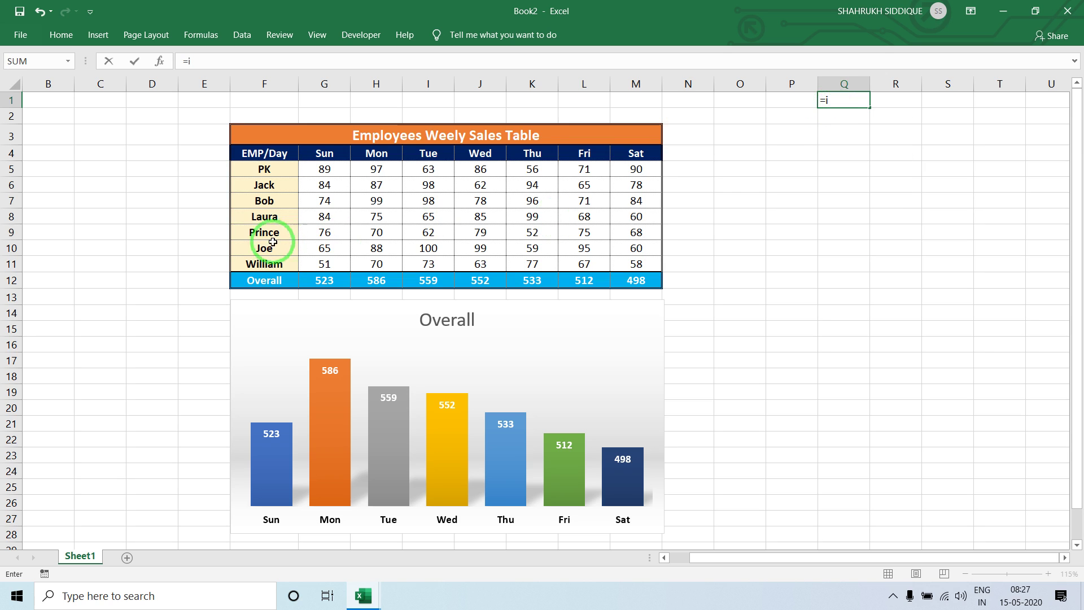
Step: Check the gold highlight on Bob's, PK's and William's rows, then select E5:E11
left_click(182, 201)
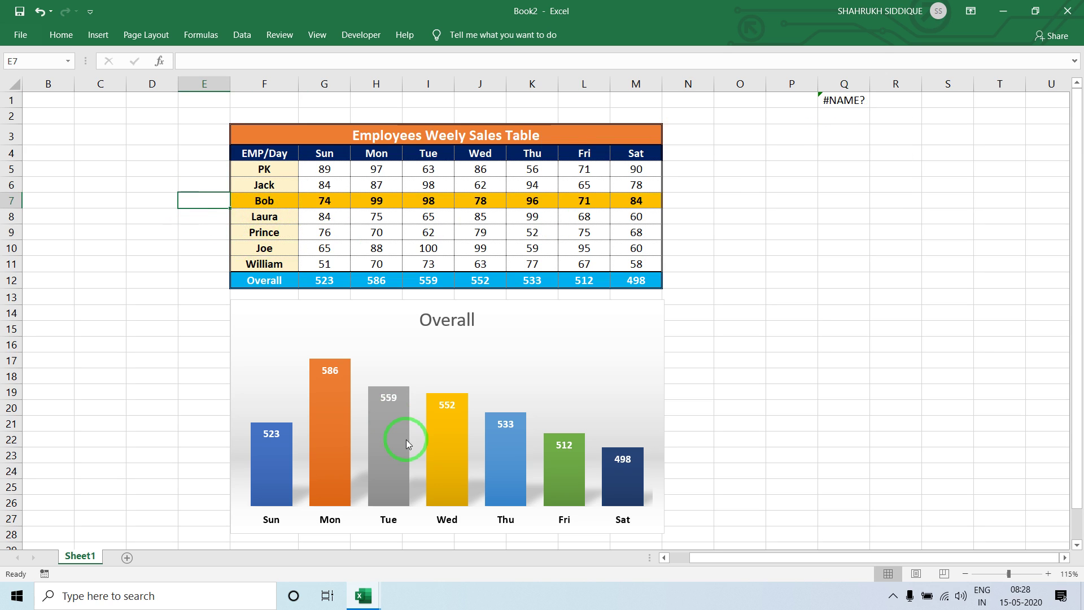
left_click(181, 345)
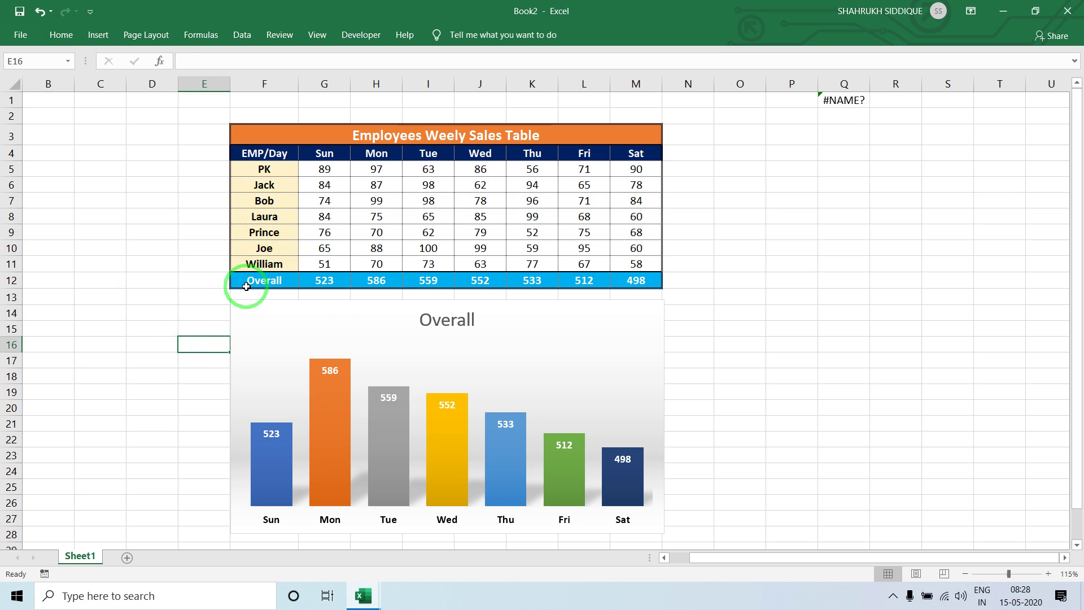
left_click_drag(247, 286, 661, 284)
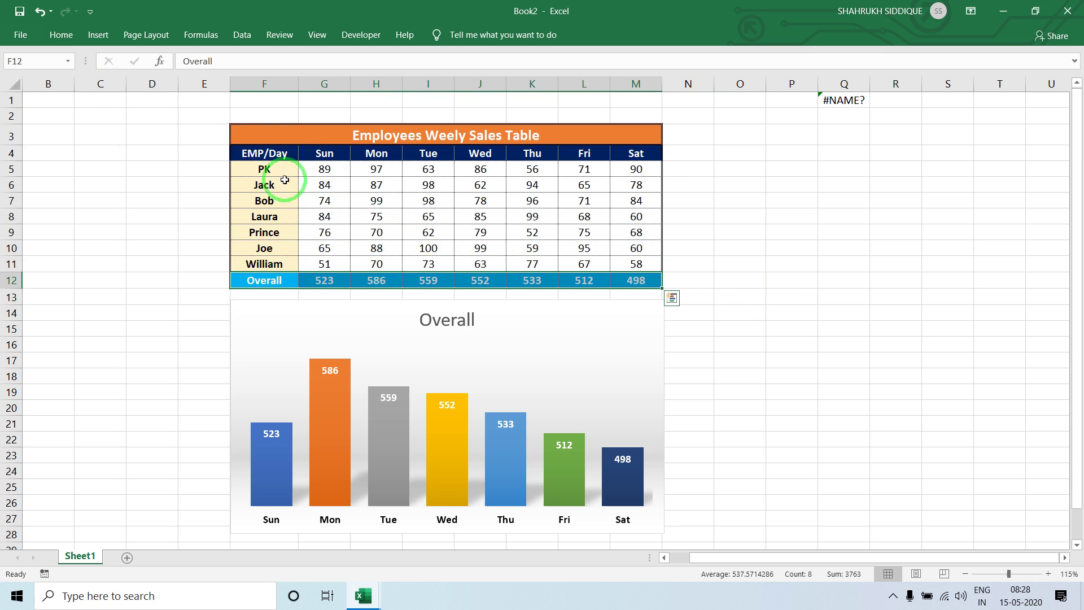
left_click(201, 167)
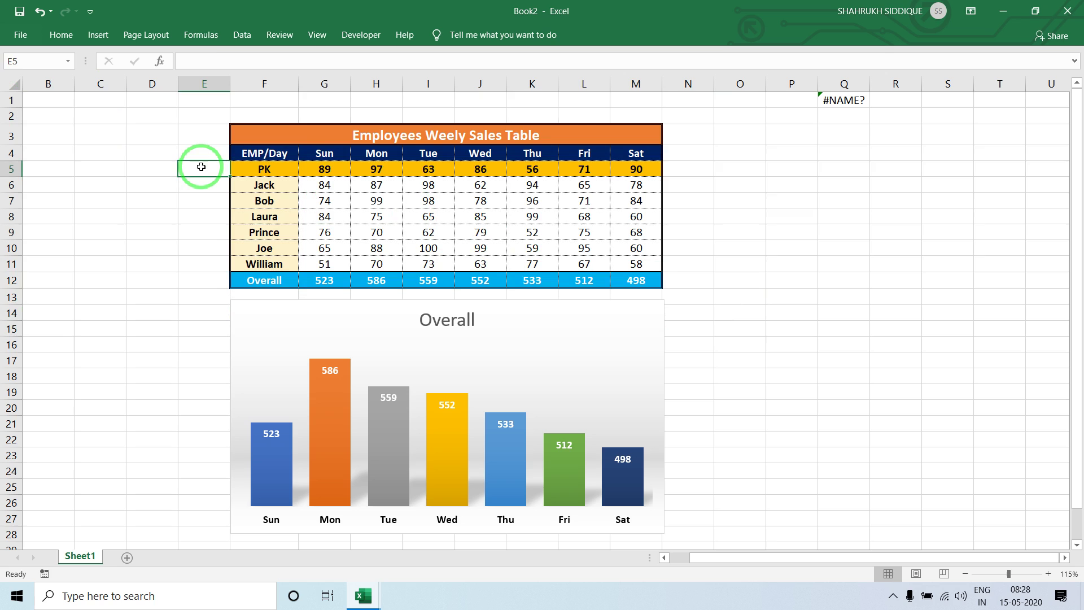
left_click(203, 266)
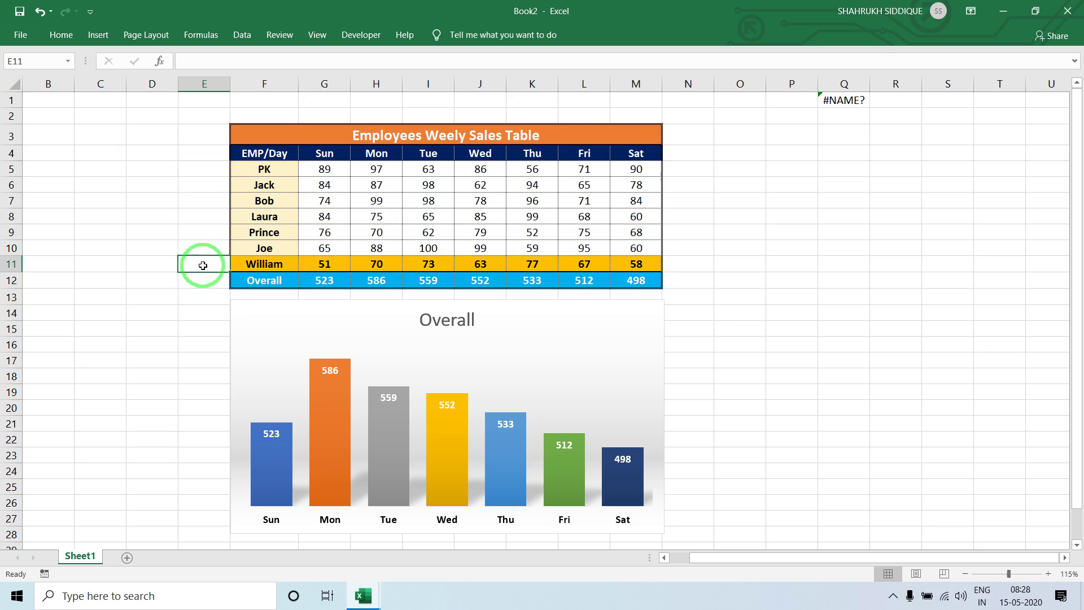
left_click_drag(199, 171, 212, 274)
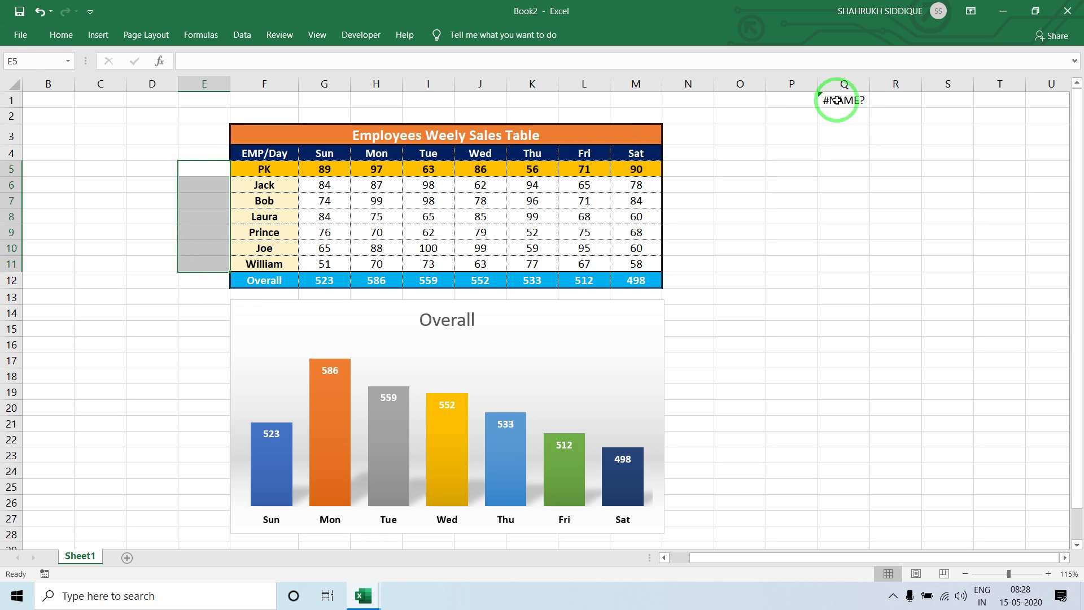
Step: In Q1, start the IF(AND(...)) formula with its first CELL("row") test, row above 4
left_click(837, 100)
type("=")
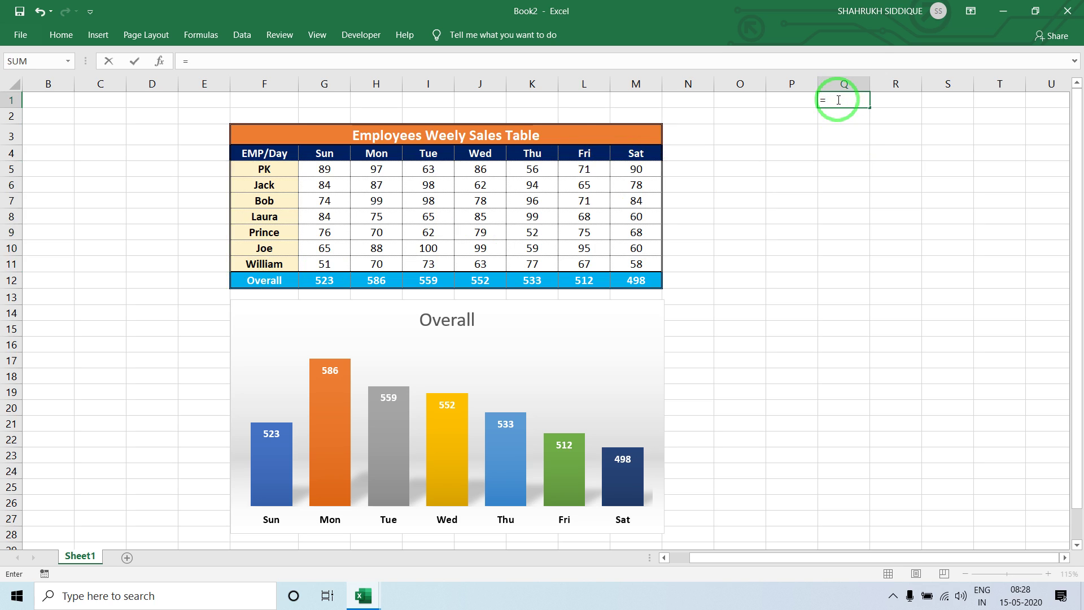
type("if(an")
key("Tab")
type("ce")
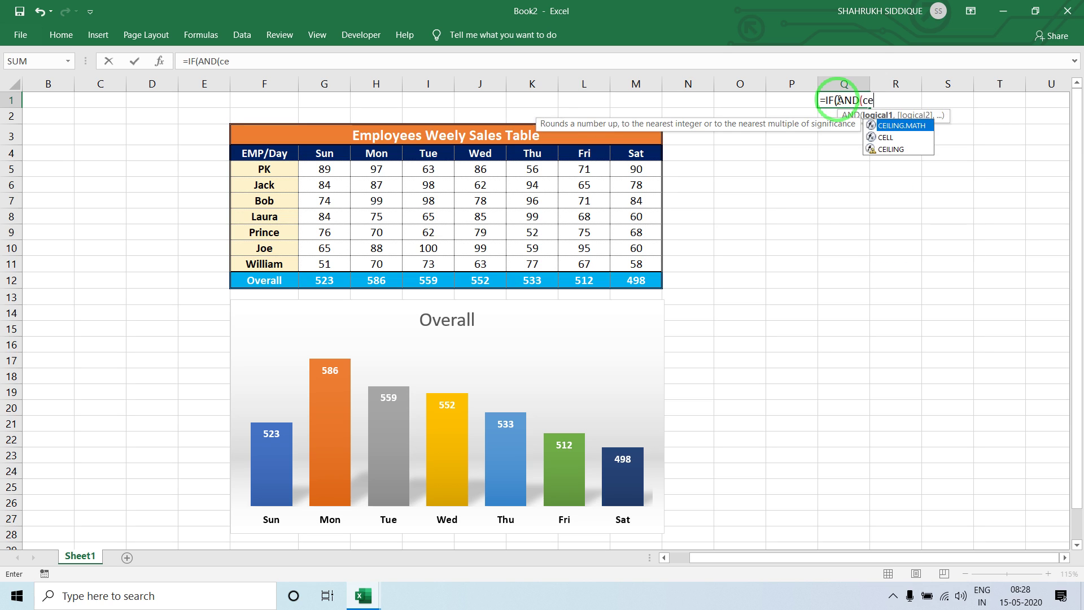
type("l")
key("Tab")
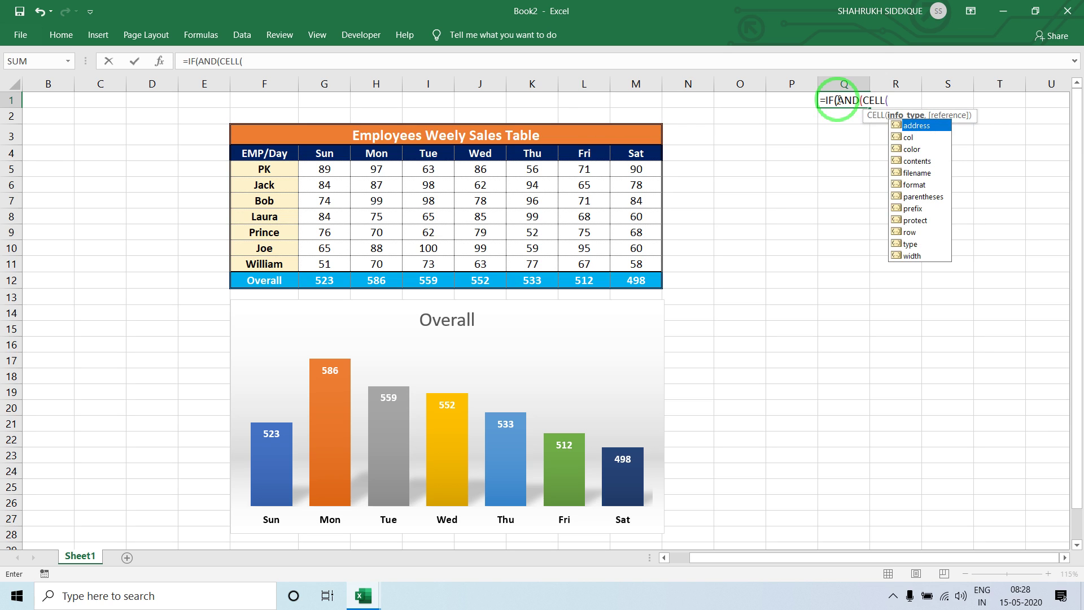
key("Down")
key("Down")
key("Down")
key("Down")
key("Down")
key("Down")
key("Up")
key("Up")
key("Tab")
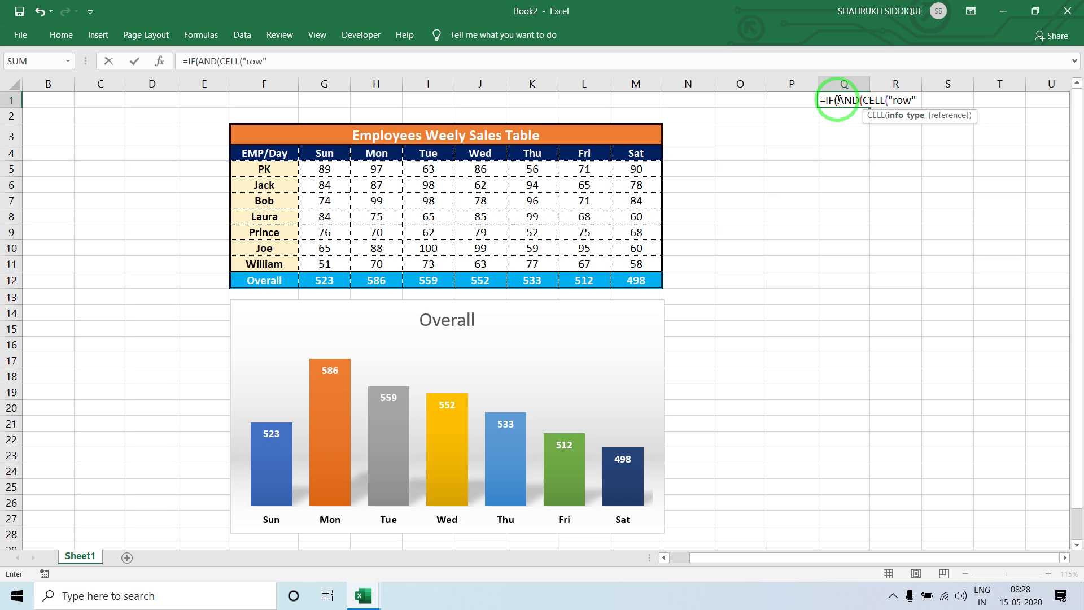
type(")>")
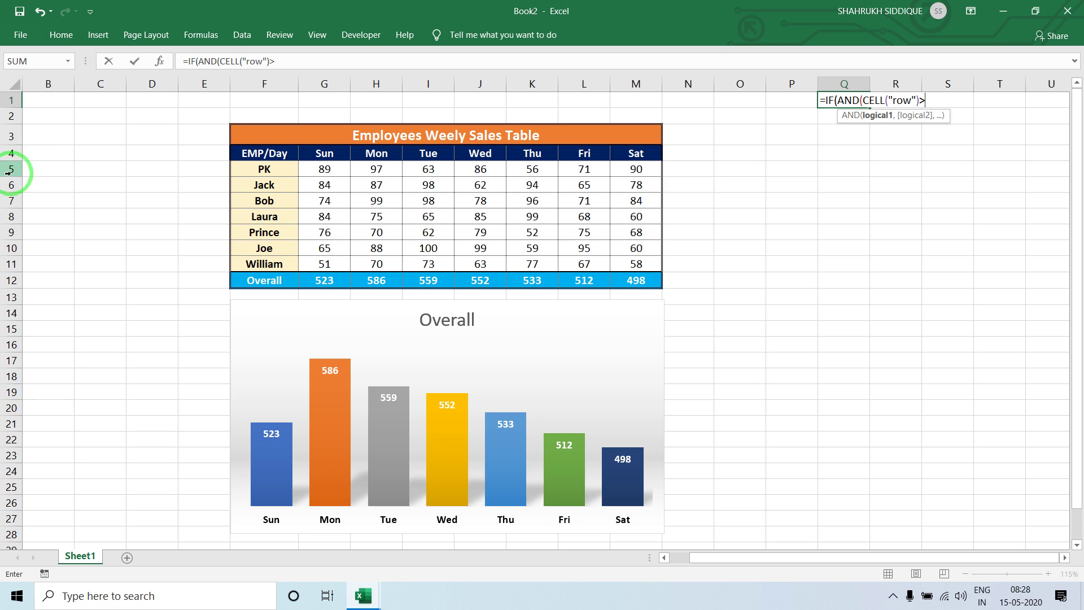
Step: Add the second condition CELL("row")<=11 inside the AND
type(",and")
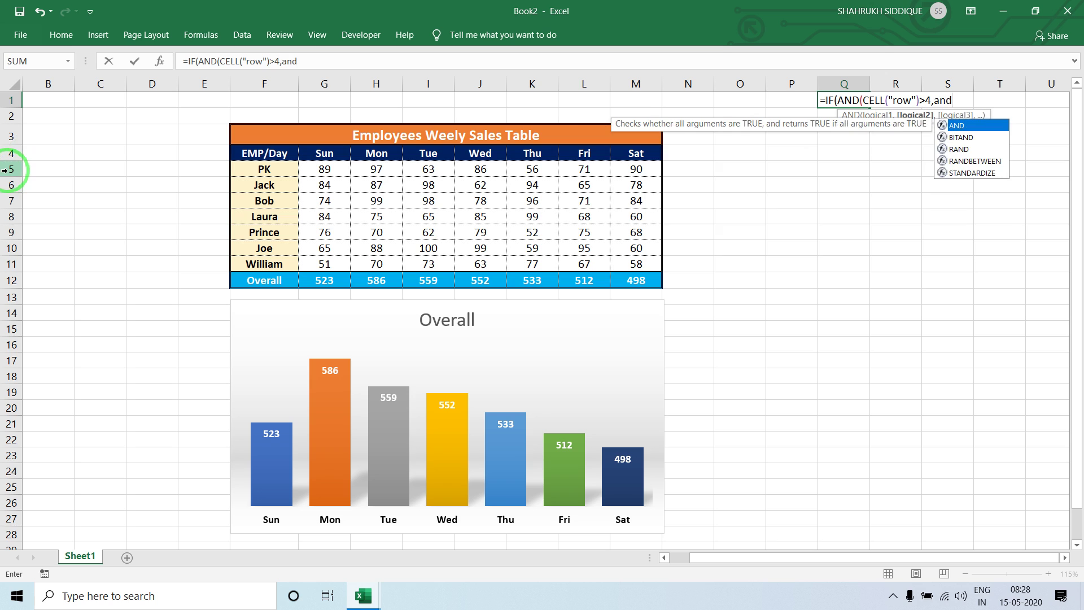
key("Tab")
type("c")
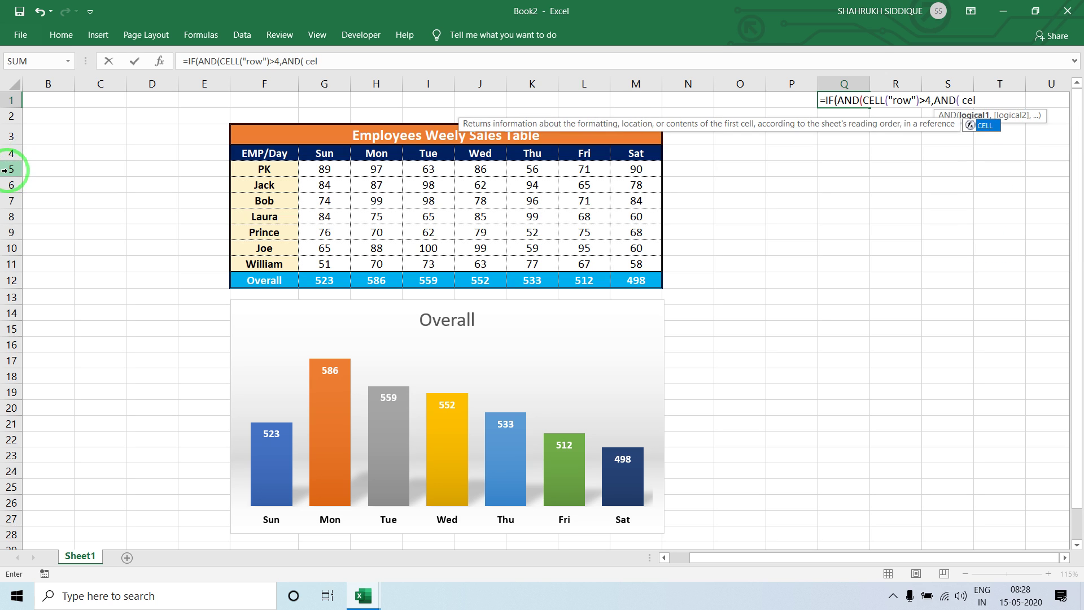
key("BackSpace")
key("BackSpace")
key("BackSpace")
key("BackSpace")
key("BackSpace")
key("BackSpace")
type("cel")
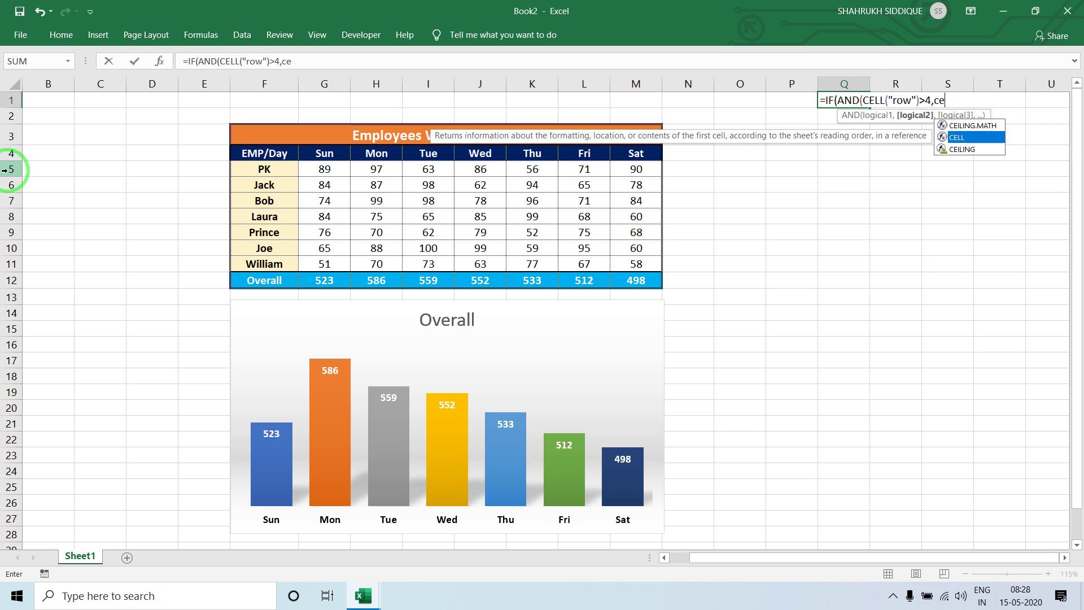
key("Tab")
key("Down")
key("Down")
key("Down")
key("Down")
key("Down")
key("Down")
key("Tab")
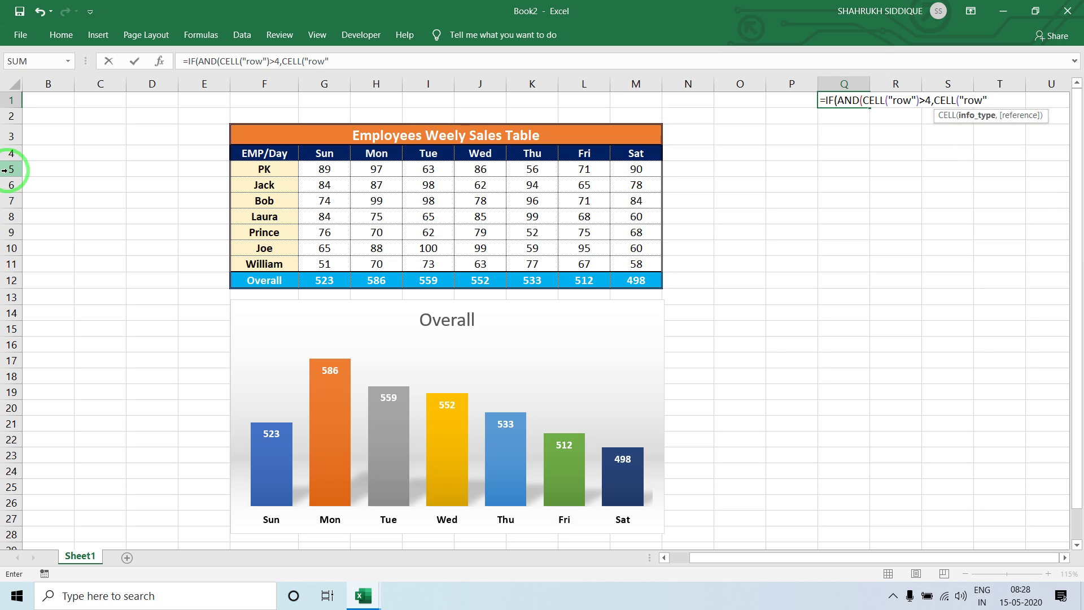
type("<=")
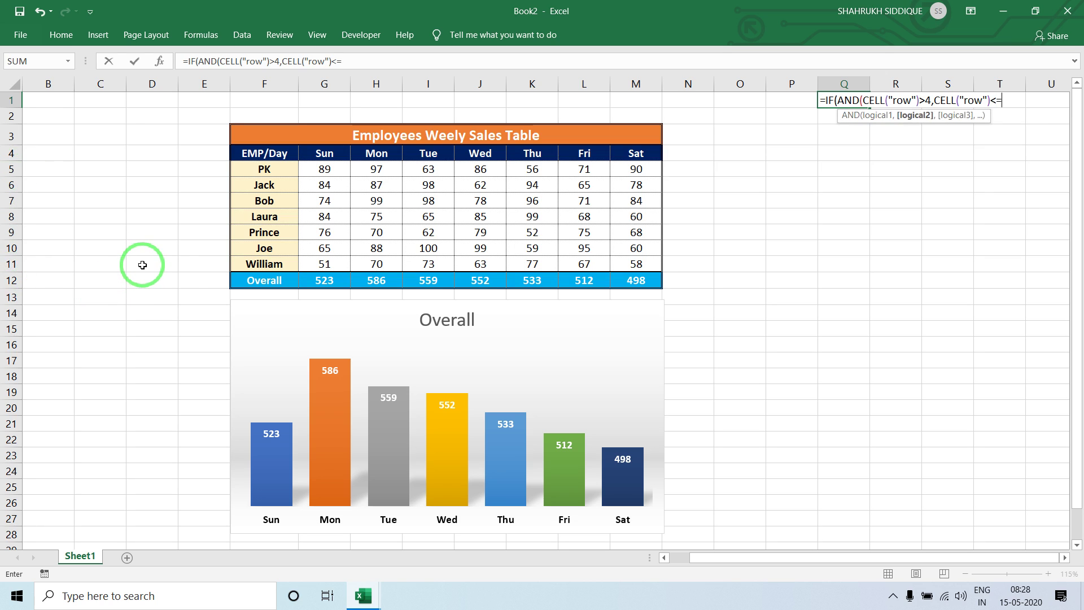
type("11")
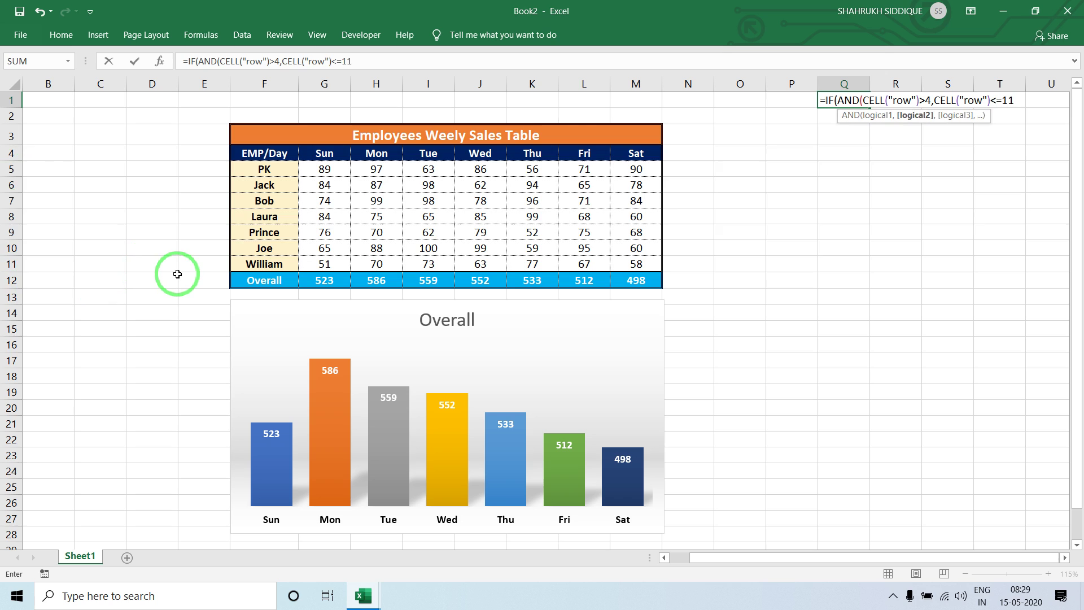
type("),ce")
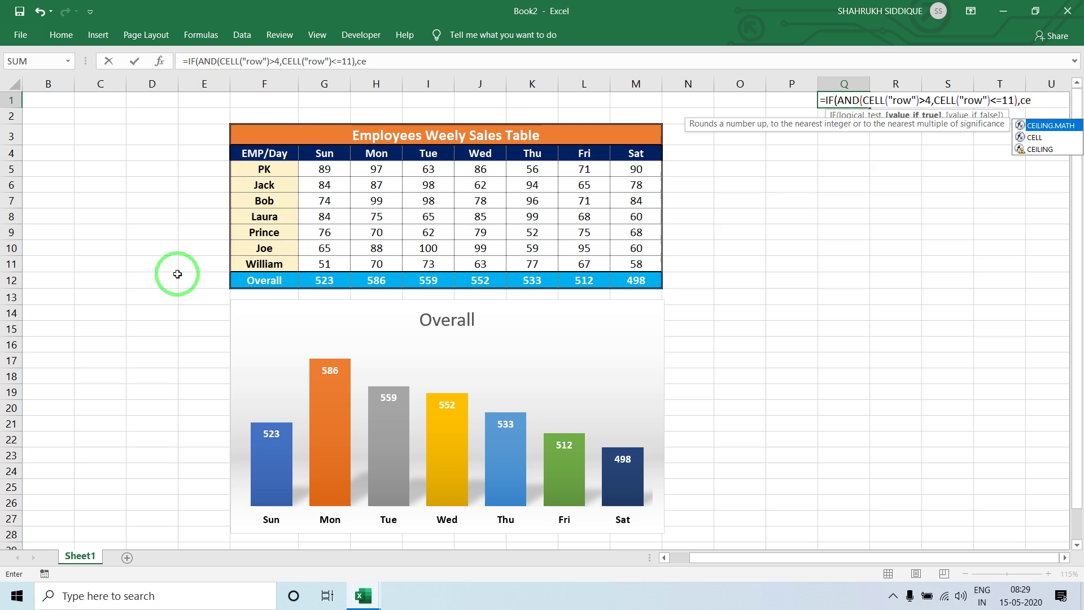
type("l")
Step: Finish with CELL("row") as the true result and 12 otherwise, and enter the formula
key("Tab")
type("r")
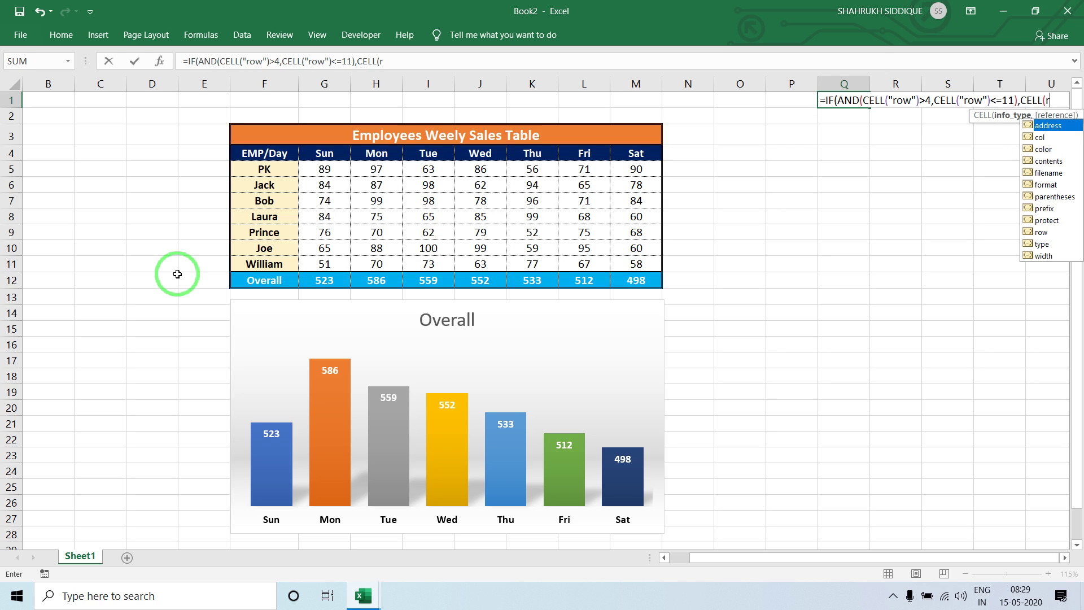
key("Down")
key("Down")
key("Down")
key("Down")
key("Down")
key("Down")
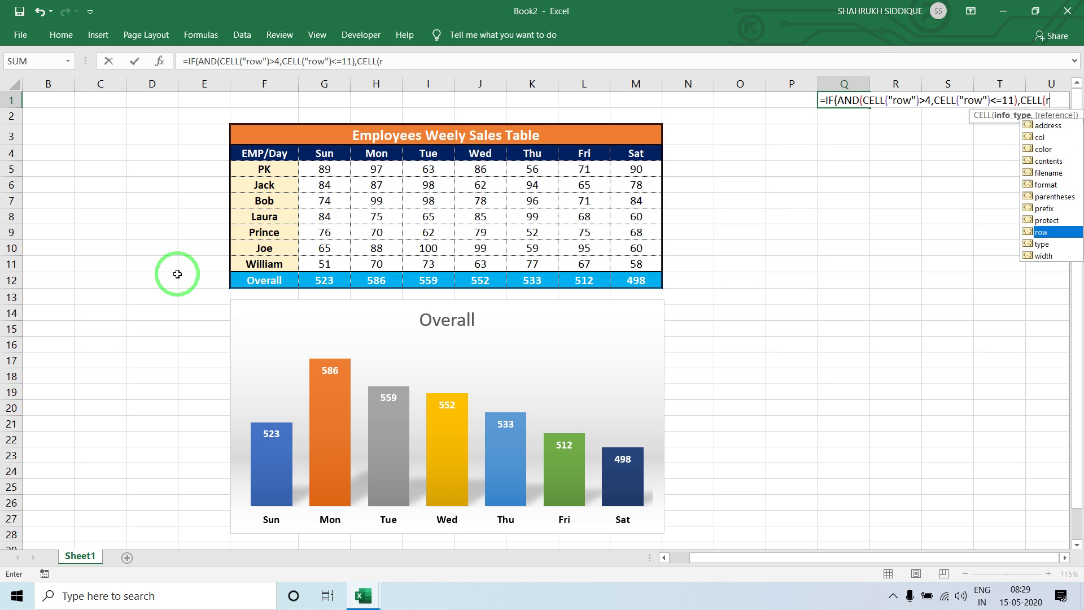
key("Down")
key("Tab")
type("),")
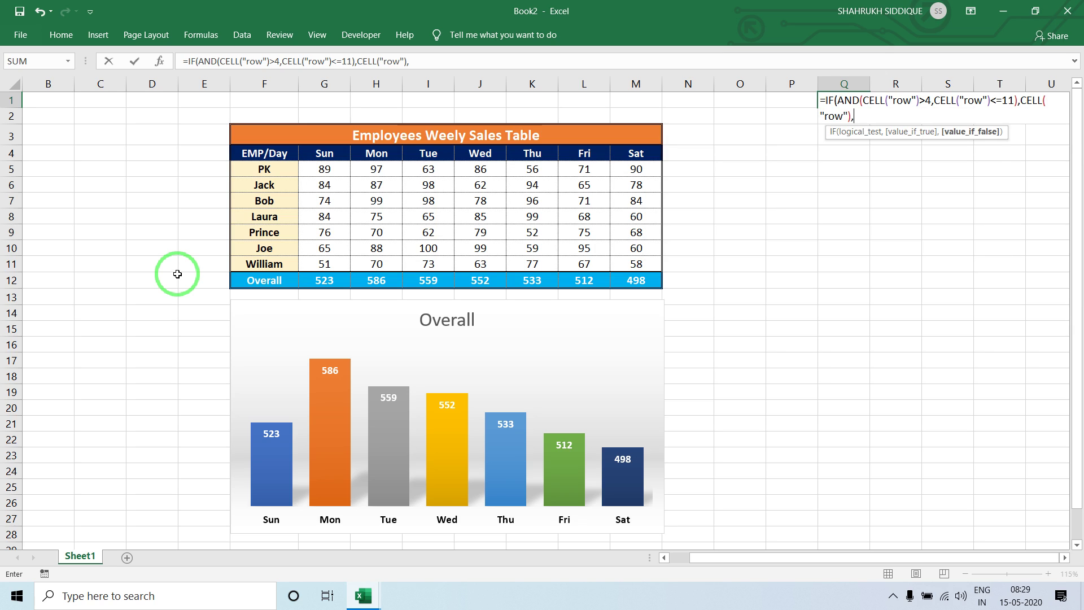
type("12")
key("Return")
key("Return")
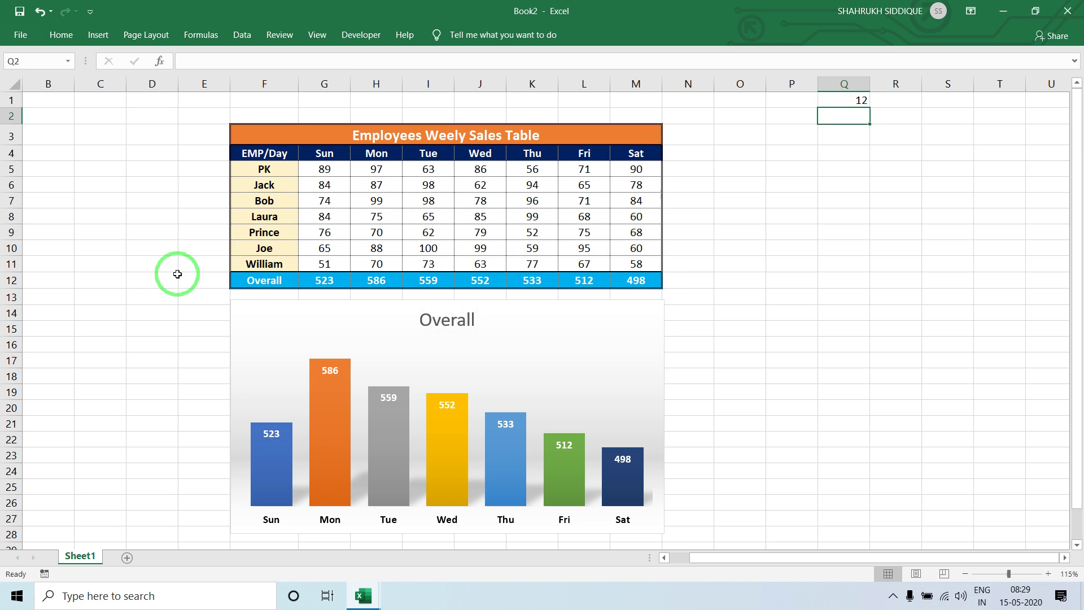
left_click(210, 250)
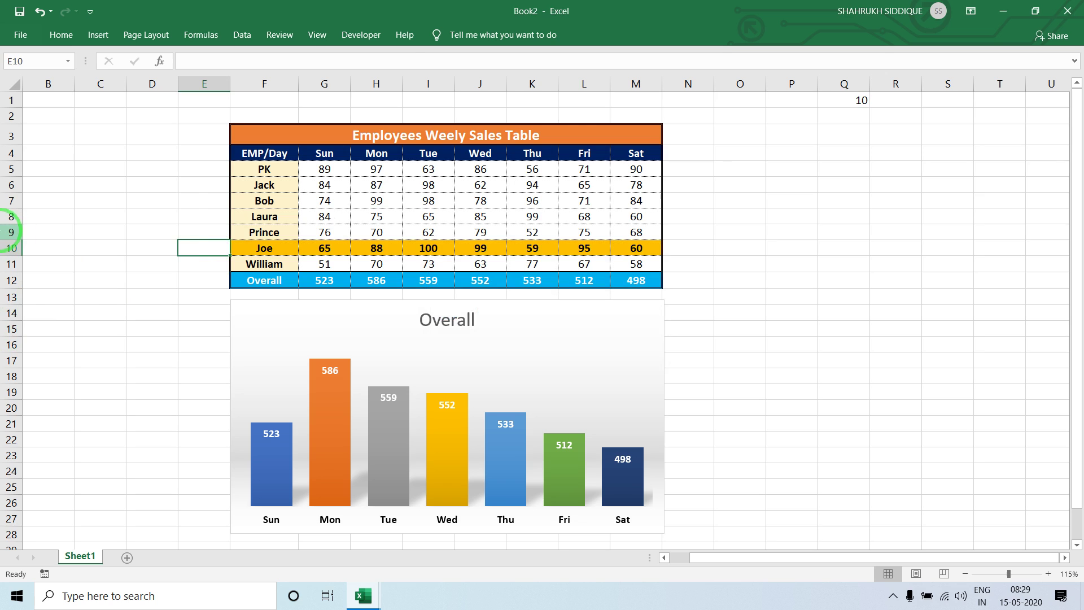
left_click(208, 178)
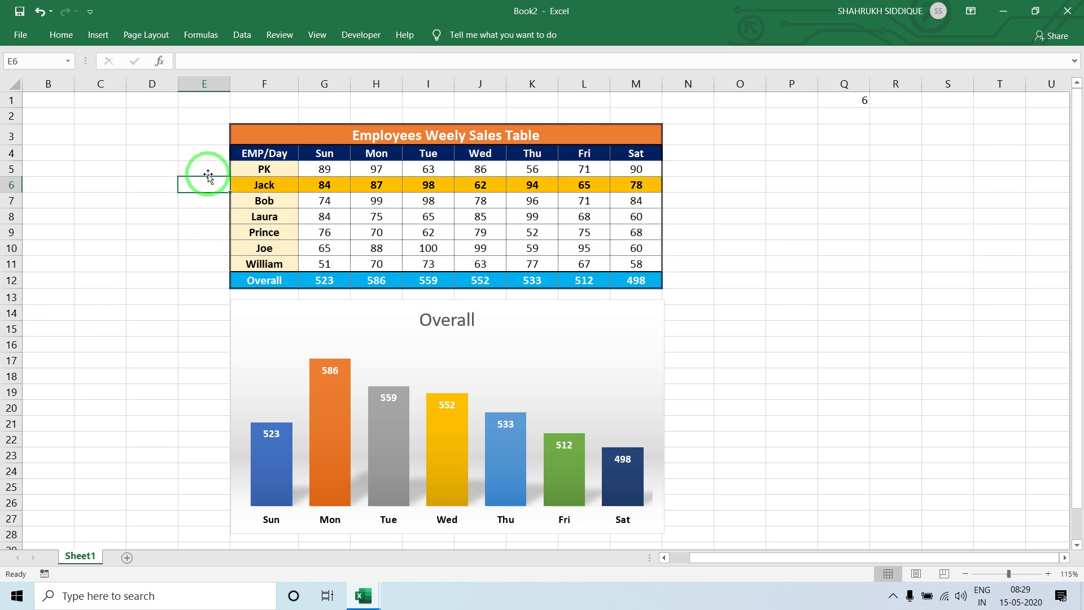
left_click(198, 298)
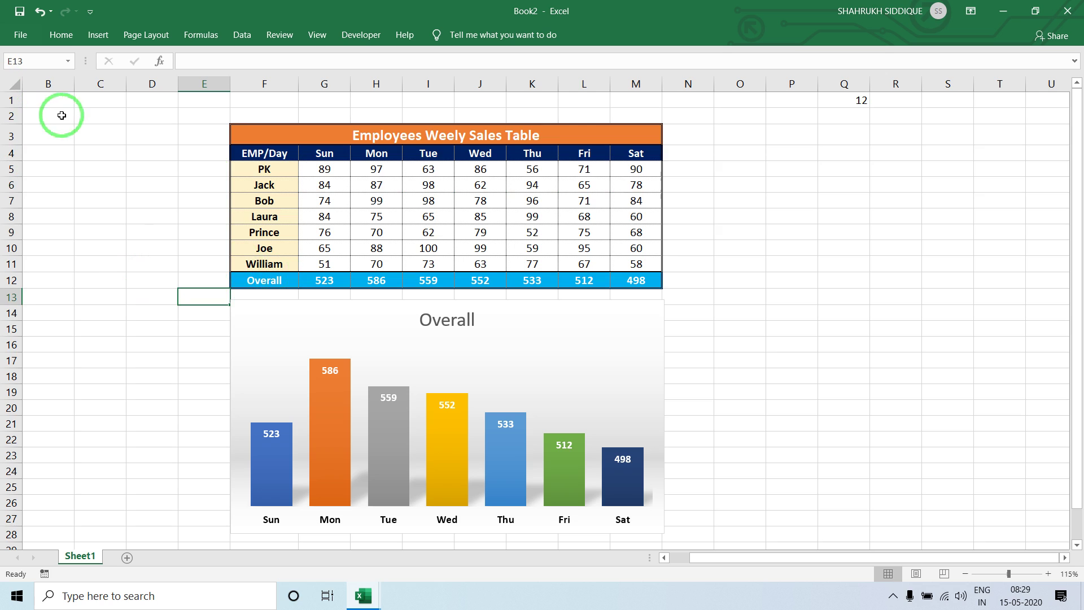
left_click(206, 186)
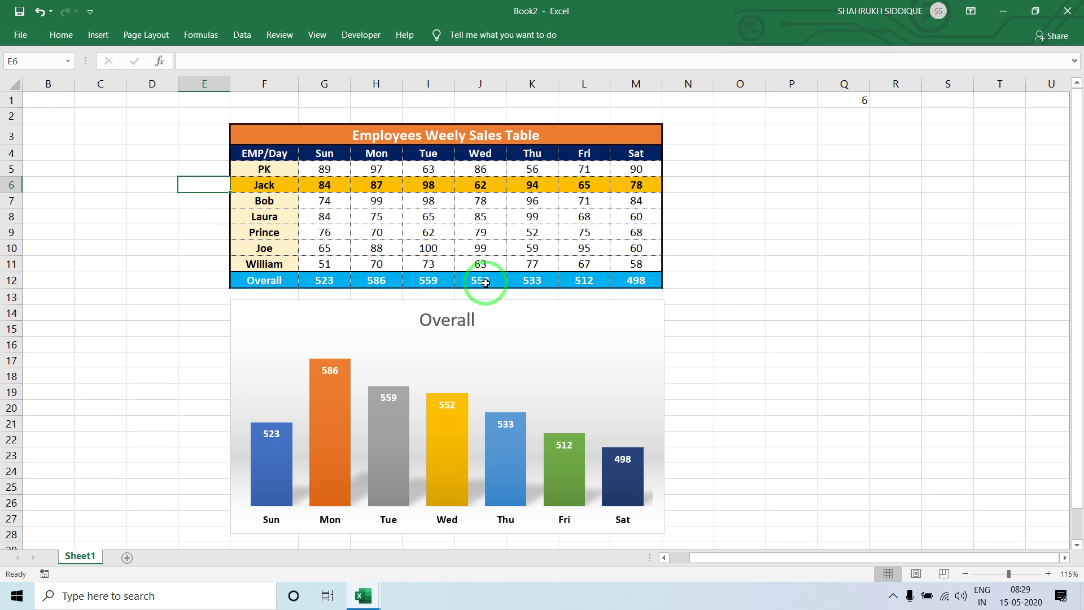
left_click(712, 283)
left_click(851, 138)
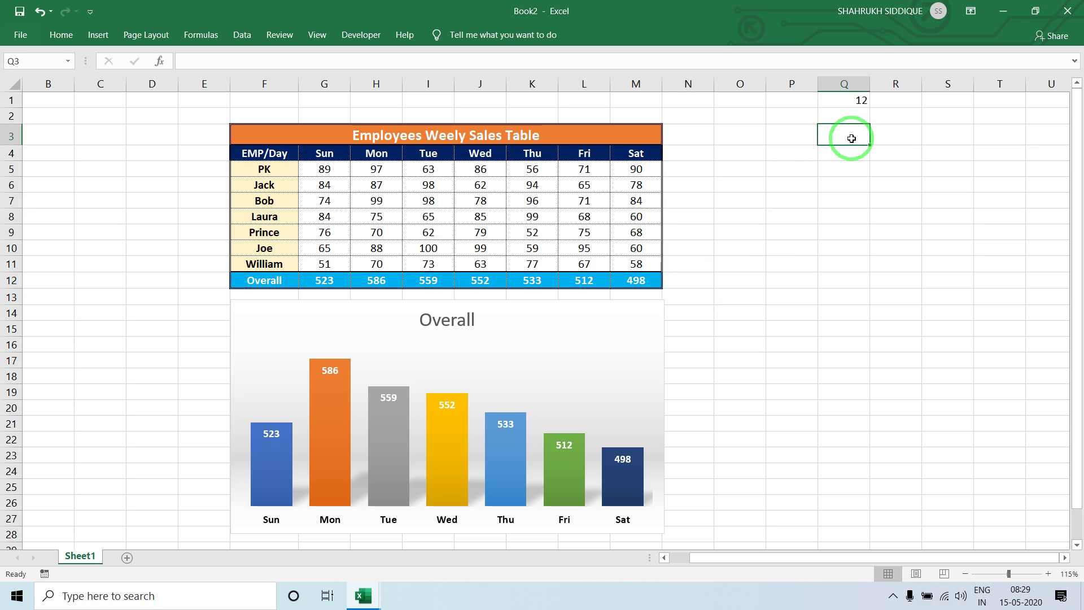
Step: Rename Sheet1 to Data and add a new blank sheet
double_click(83, 556)
type("Data")
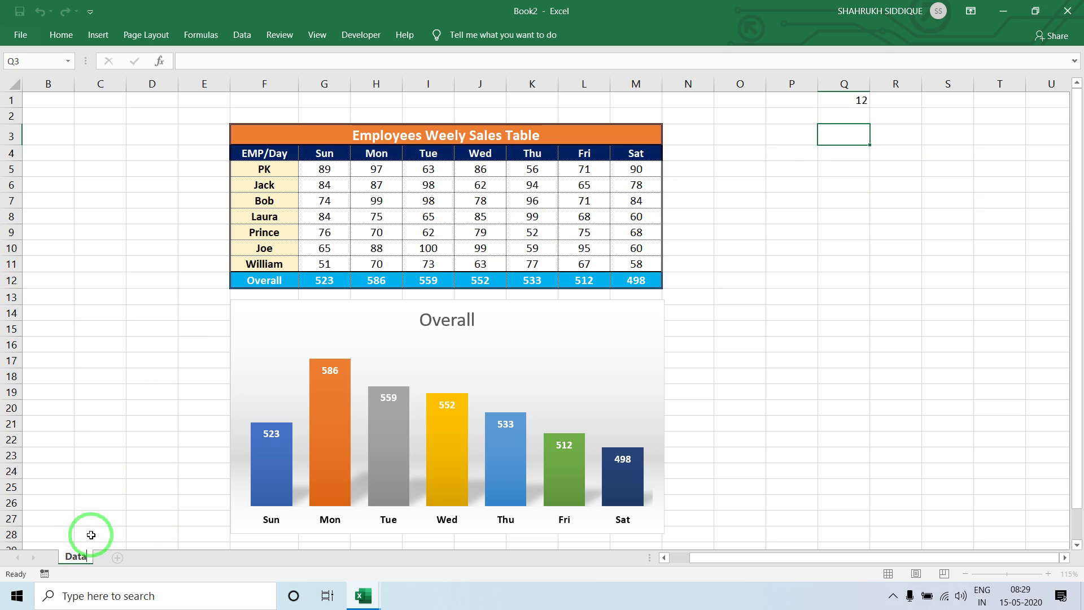
left_click(91, 535)
left_click(118, 558)
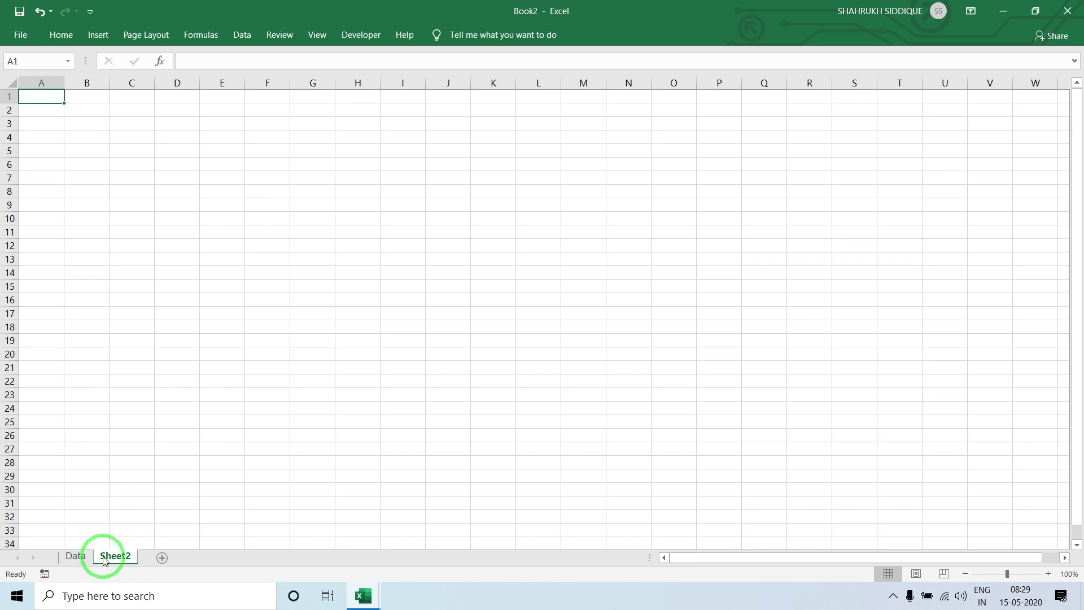
Step: Copy the reference text Data!O6:P7 from a scratch formula, then cancel it
left_click(237, 203)
type("=")
left_click(89, 563)
left_click_drag(736, 193, 766, 211)
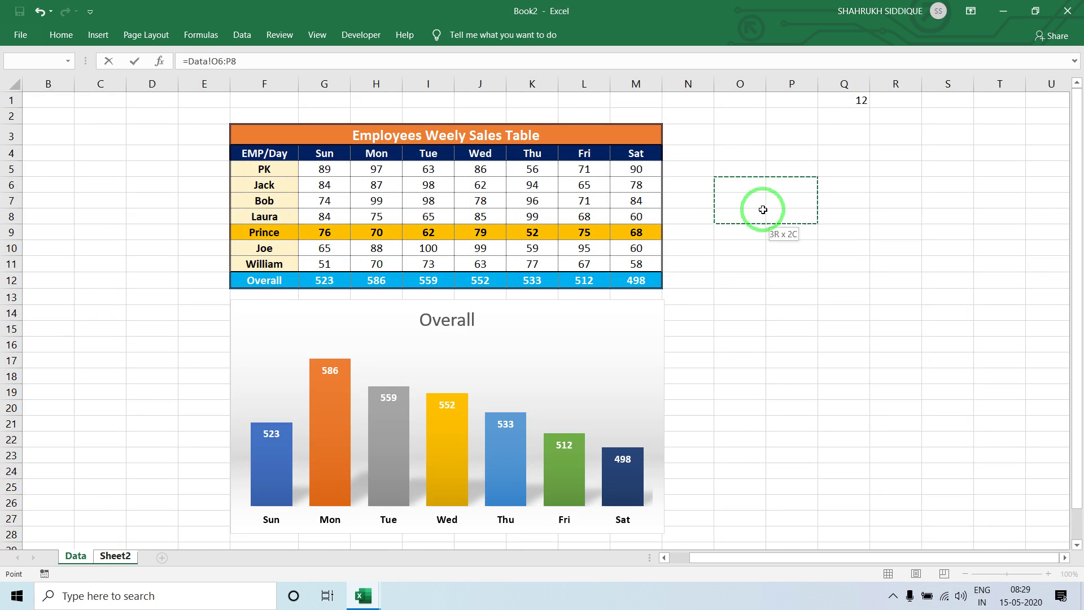
left_click_drag(765, 212, 797, 198)
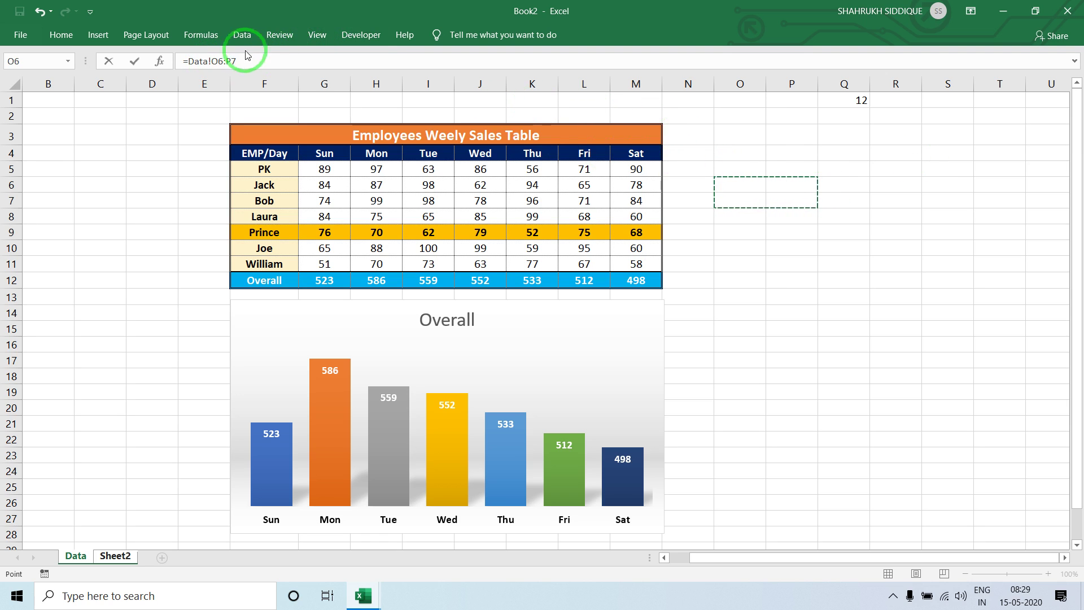
left_click_drag(238, 61, 188, 61)
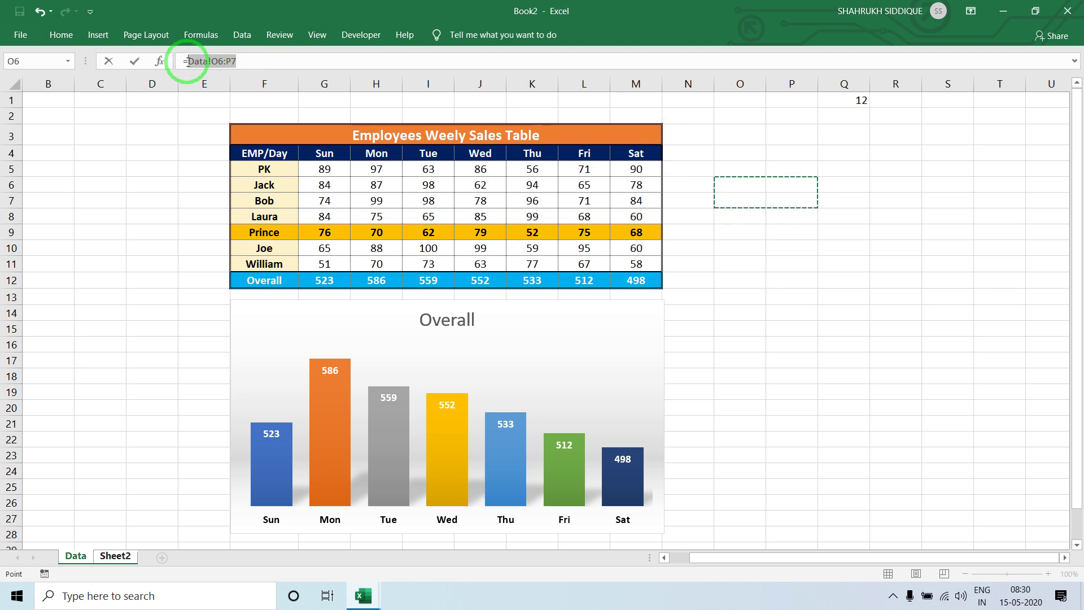
right_click(189, 61)
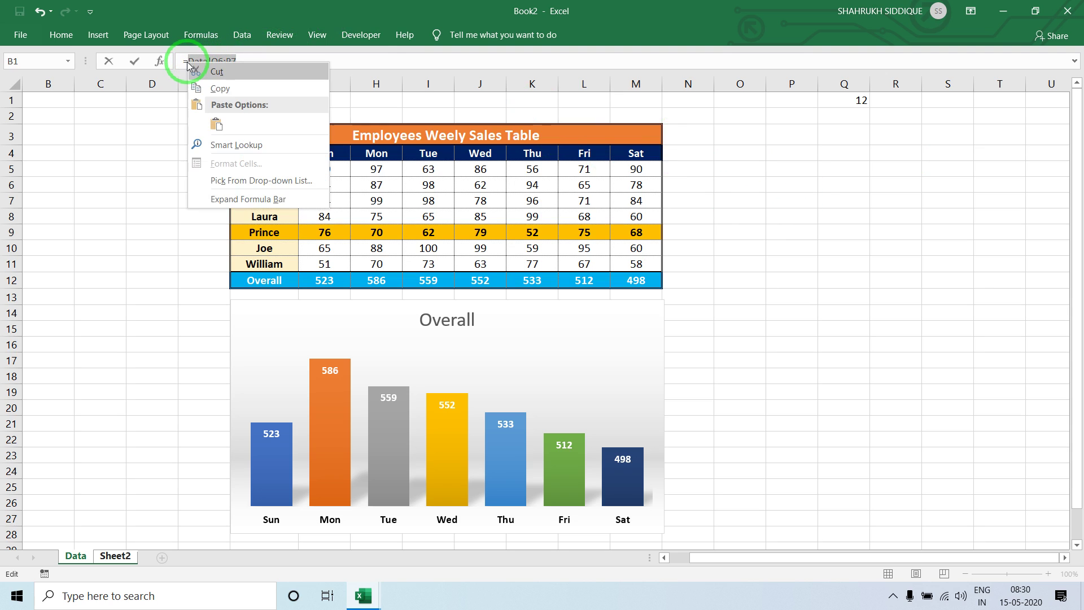
left_click(229, 90)
key("ctrl+Page_Down")
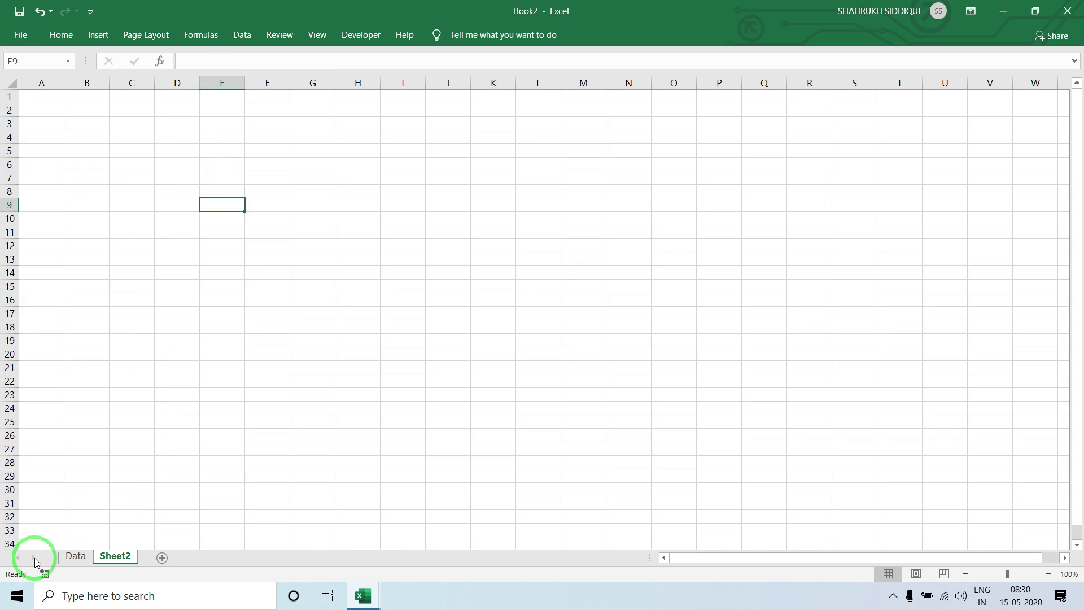
left_click(71, 556)
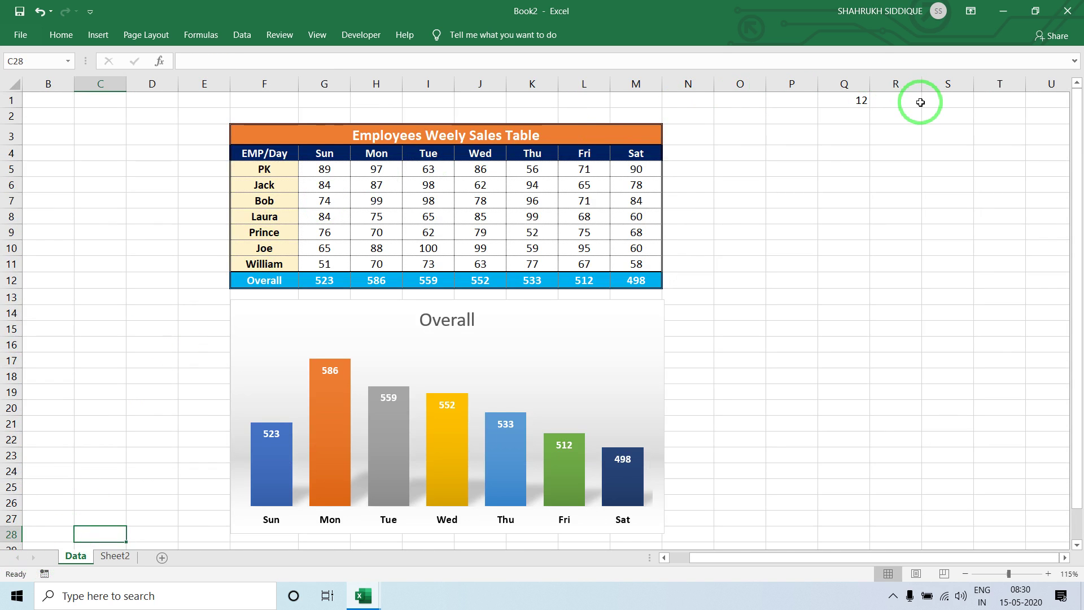
Step: Paste the copied Data!O6:P7 reference into R1
left_click(896, 83)
left_click(895, 100)
key("ctrl+v")
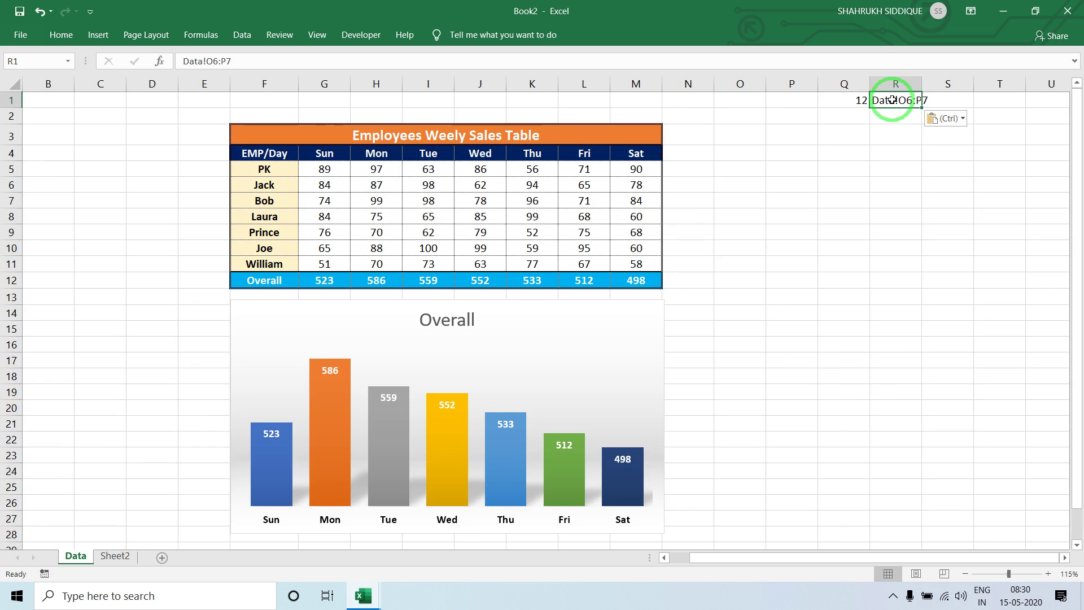
double_click(885, 105)
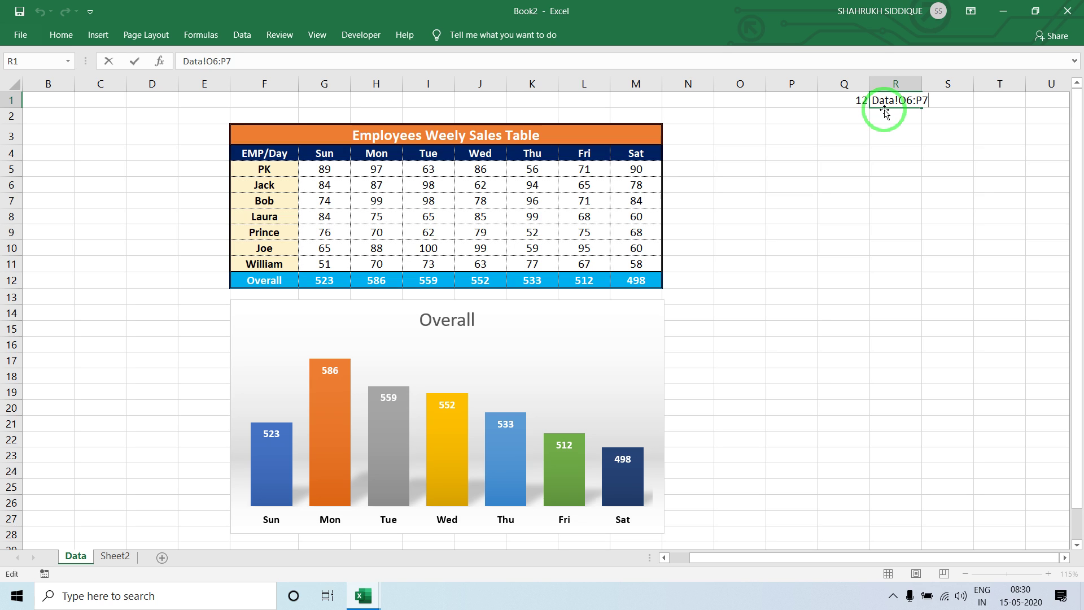
key("Left")
key("Left")
key("Left")
key("Left")
key("Right")
key("Right")
key("Right")
key("Right")
double_click(885, 105)
Step: Rewrite R1's start as ="Data!"&"F"&Q1, dismissing the formula error on entry
key("Home")
type("=")
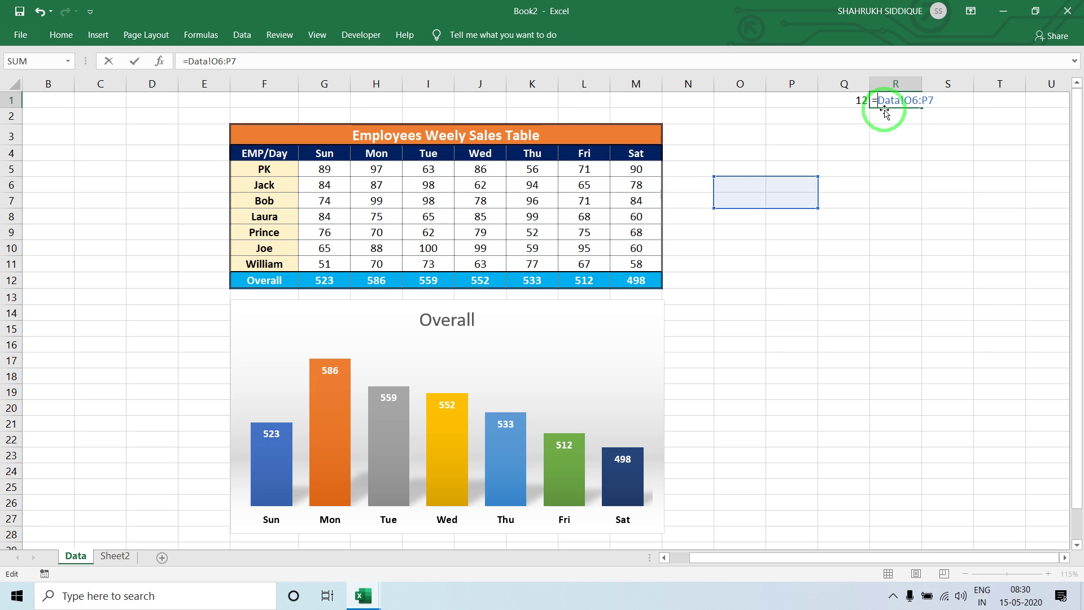
type("\"")
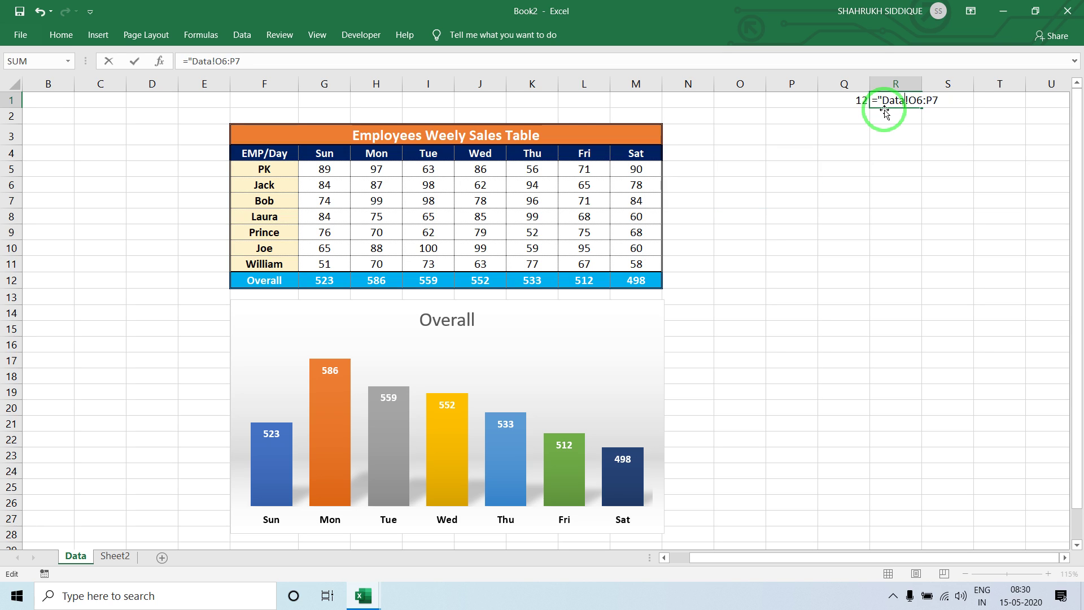
type("\"")
type("&")
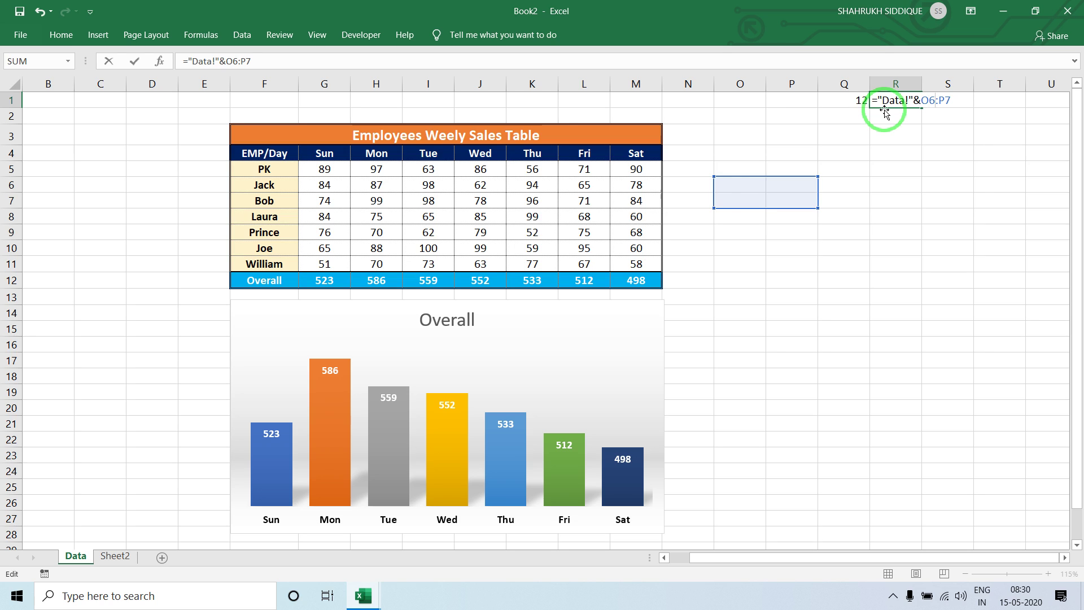
key("Delete")
key("Delete")
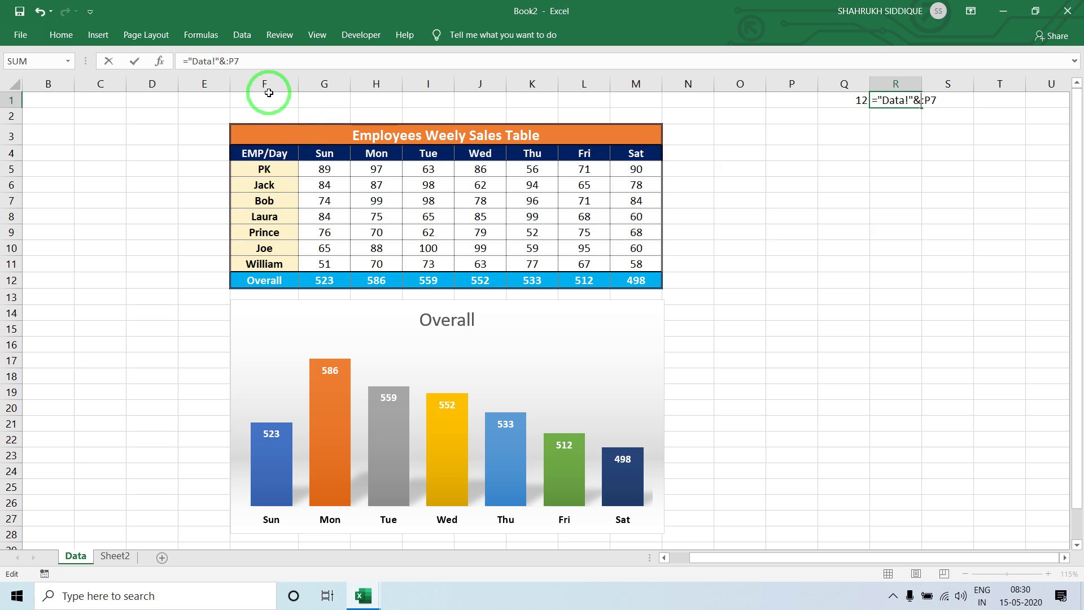
type("F")
key("Left")
type("\"")
key("Right")
type("\"&")
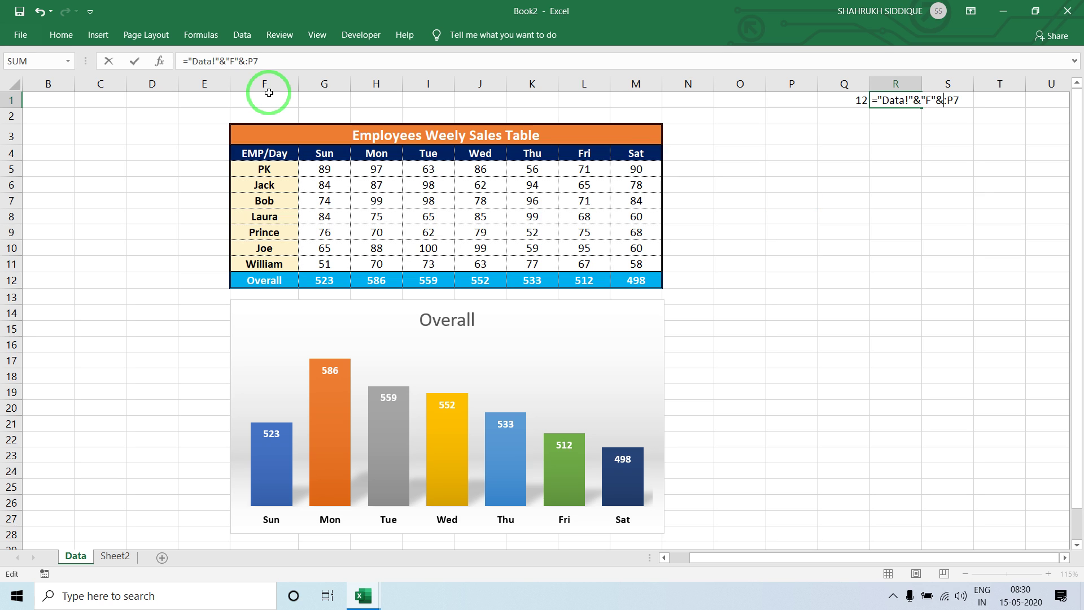
left_click(855, 102)
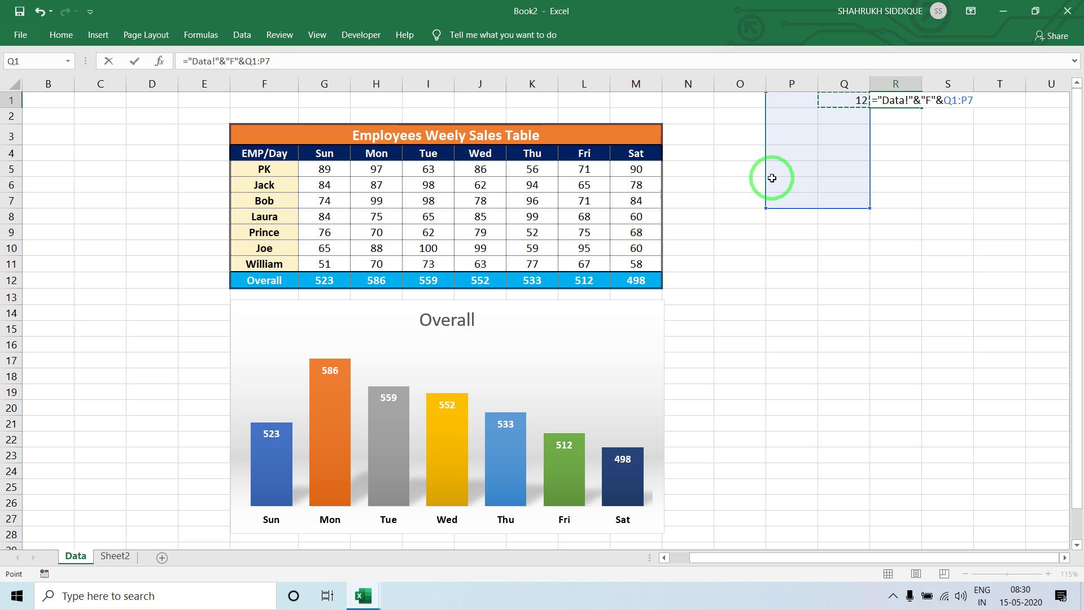
type(",")
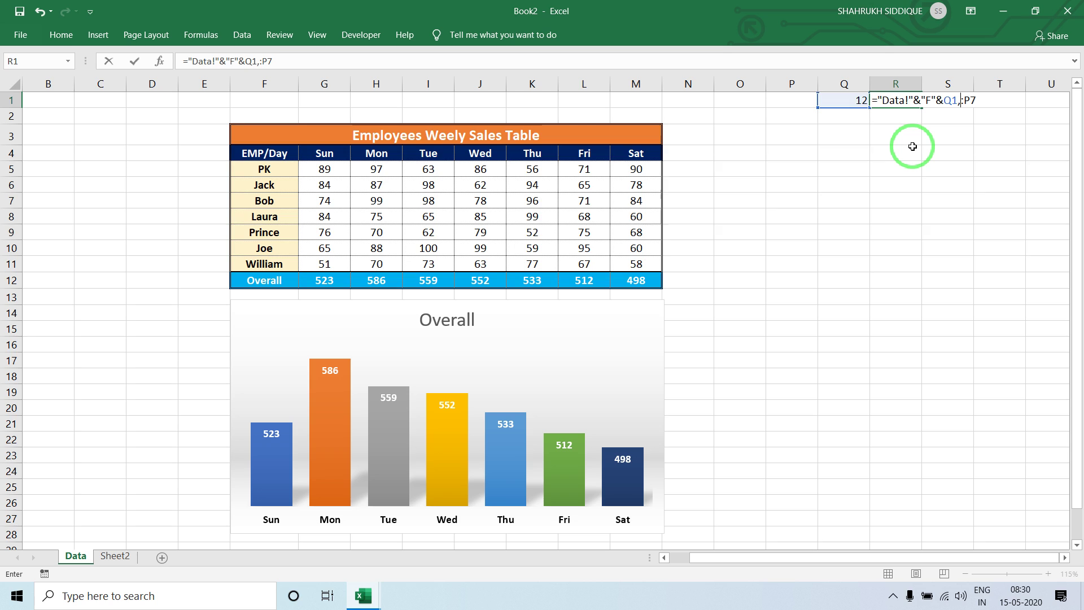
key("BackSpace")
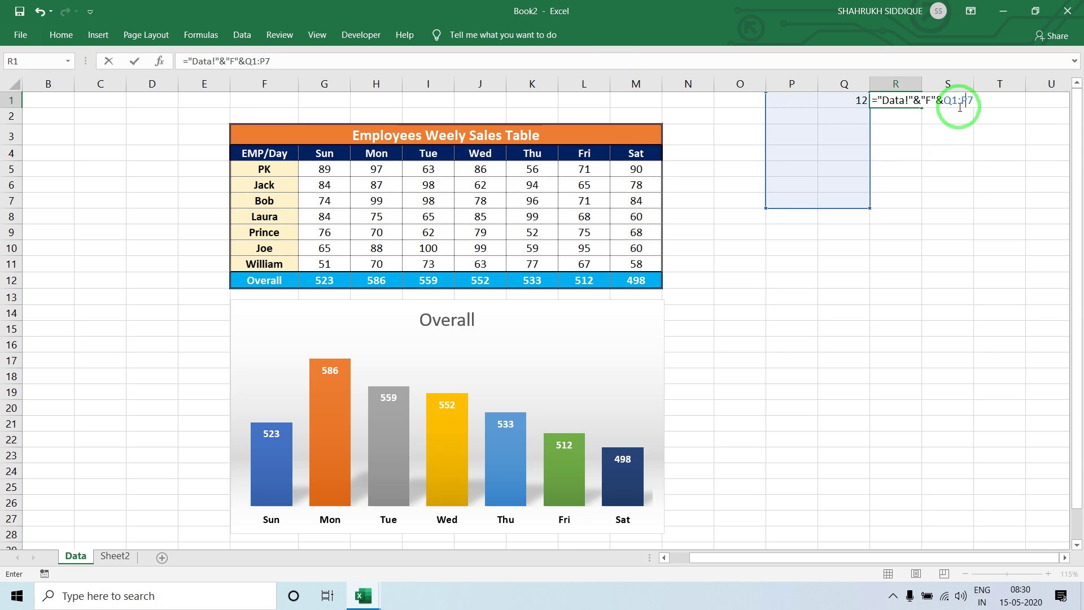
type("&\"")
key("Return")
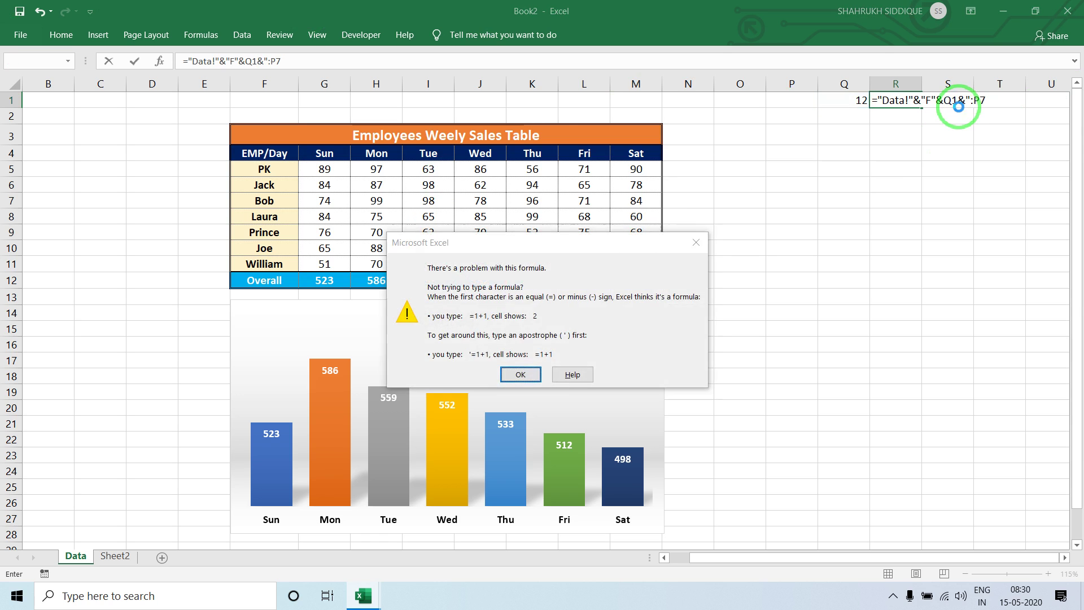
key("Return")
Step: Replace the P7 ending with ":"&"M"&Q1 and commit R1's range-address formula
left_click(975, 102)
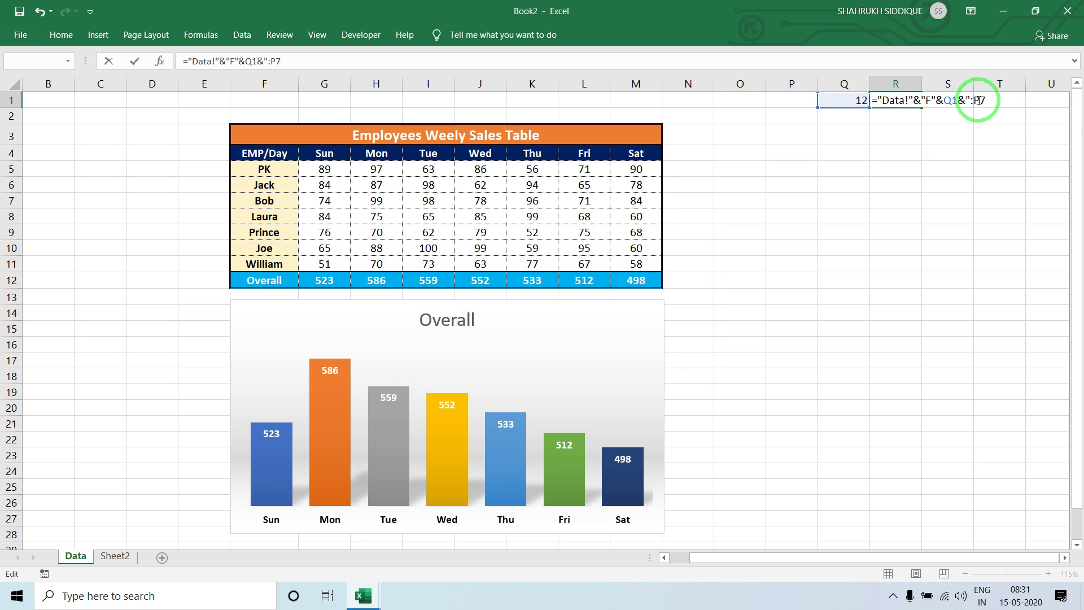
type("\"&")
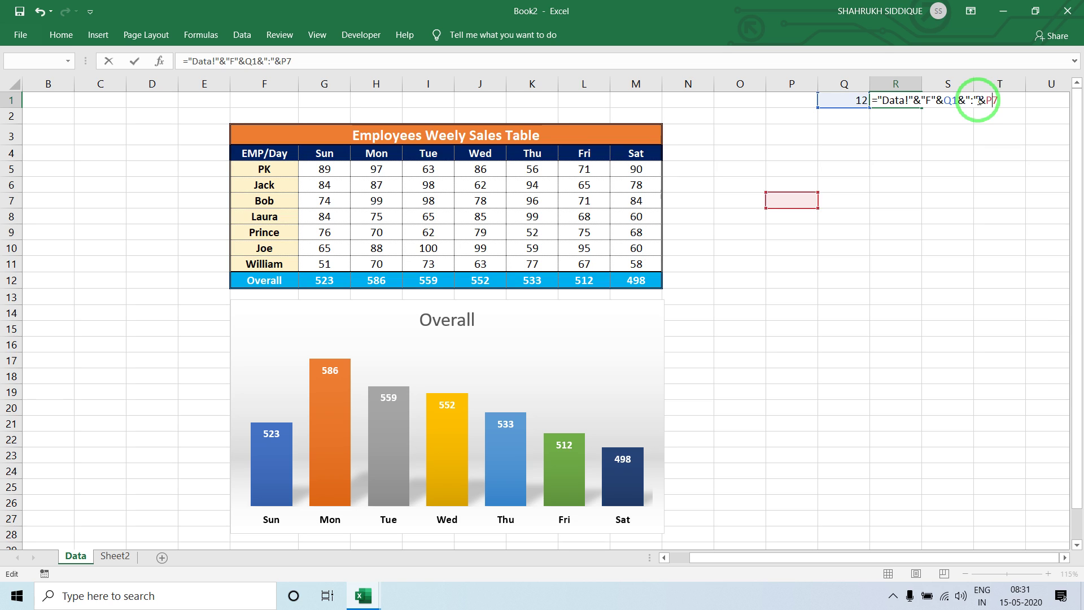
key("Delete")
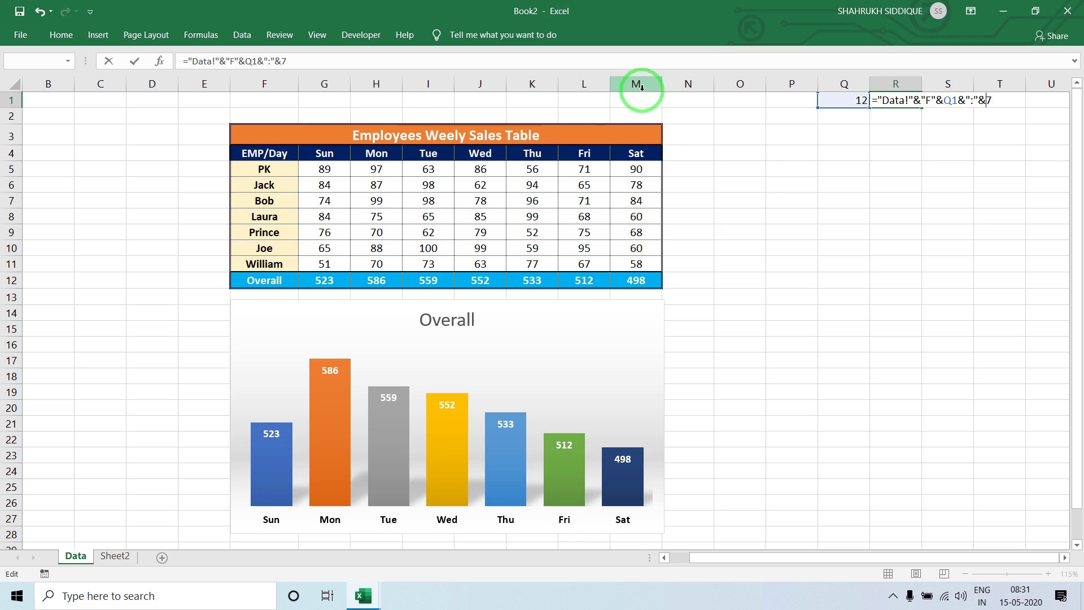
type("\"m")
key("BackSpace")
type("M")
type(":")
key("BackSpace")
type("\"7")
key("BackSpace")
key("BackSpace")
type("&")
left_click(856, 99)
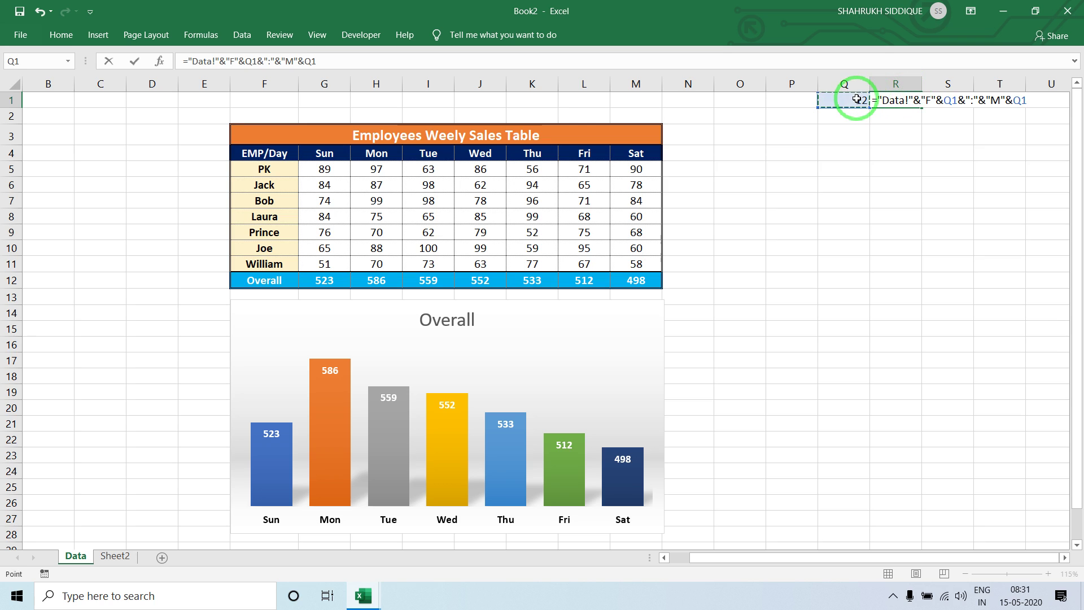
key("Return")
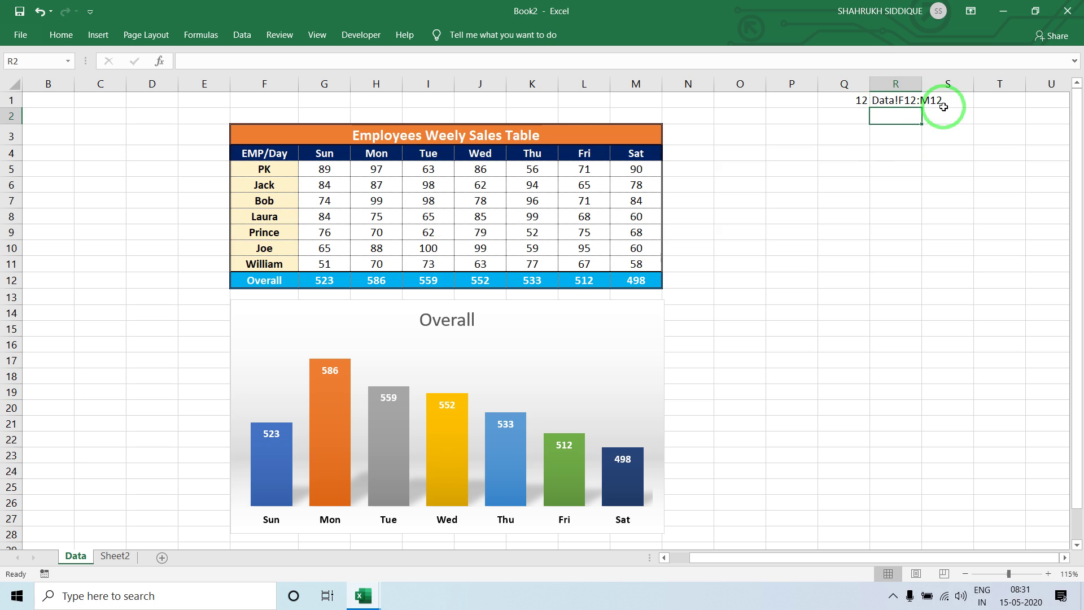
Step: Pick cells in PK's, Laura's and Joe's rows, ending with R1 showing Data!F10:M10
left_click(793, 171)
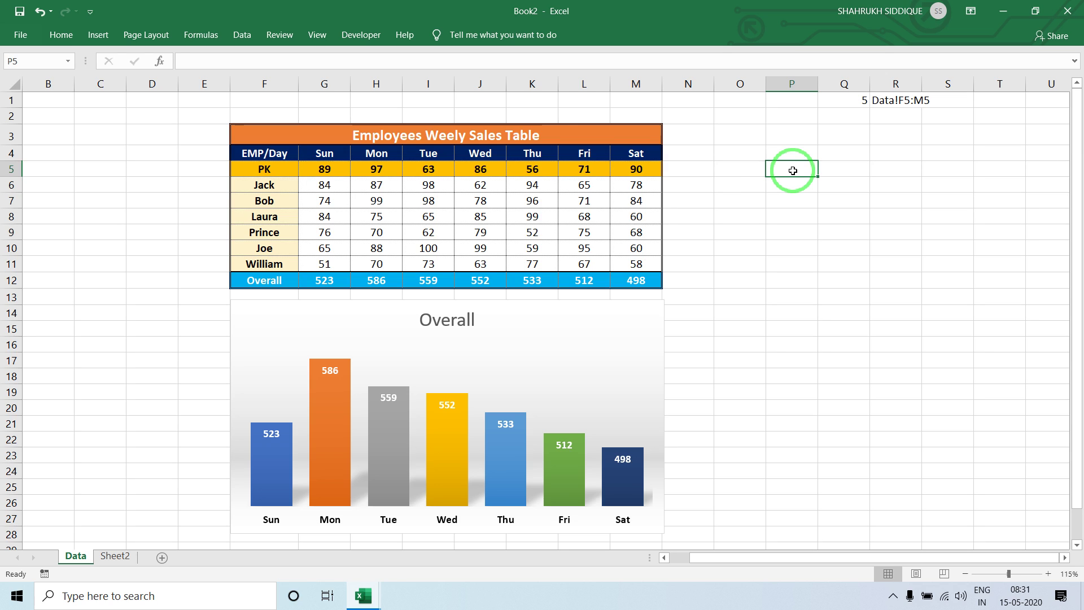
left_click(747, 210)
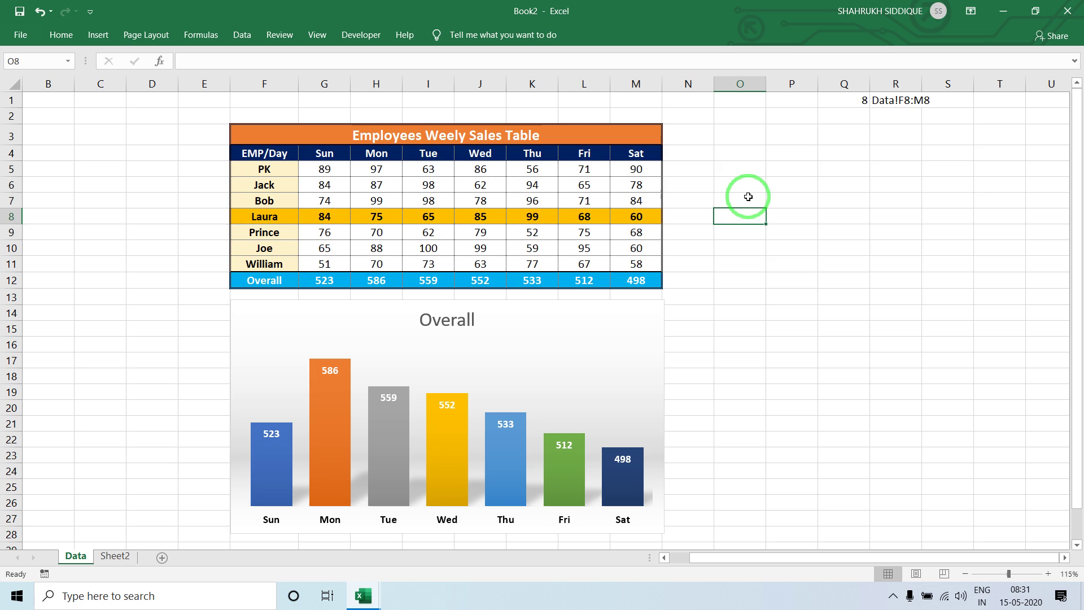
left_click(727, 254)
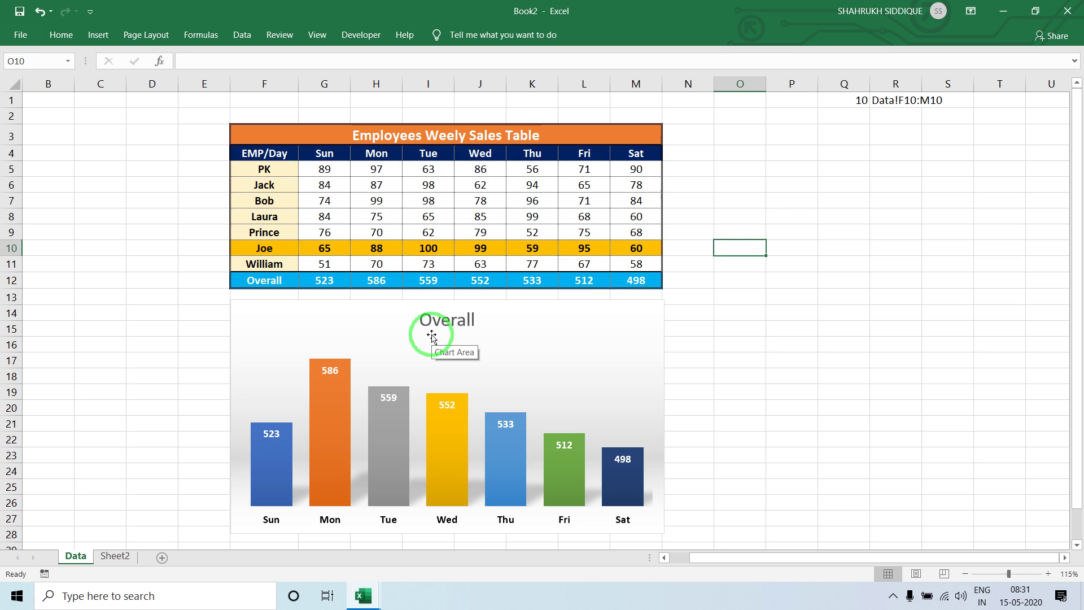
Step: Enter ="F"&Q1 in R3 to build the name-cell address
left_click(893, 139)
type("=")
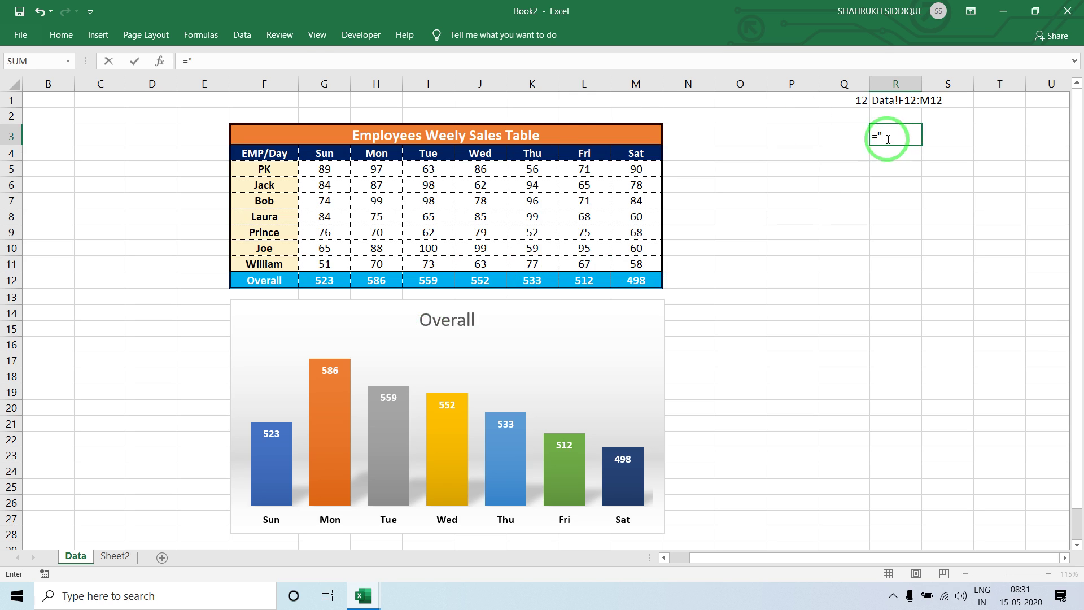
type("F")
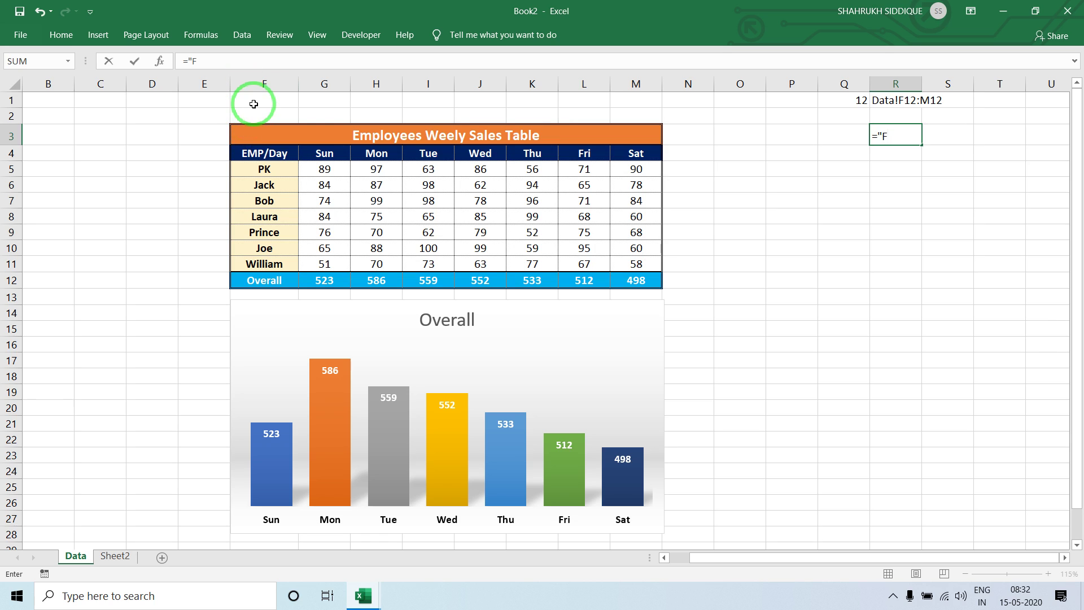
type("\"&Q1")
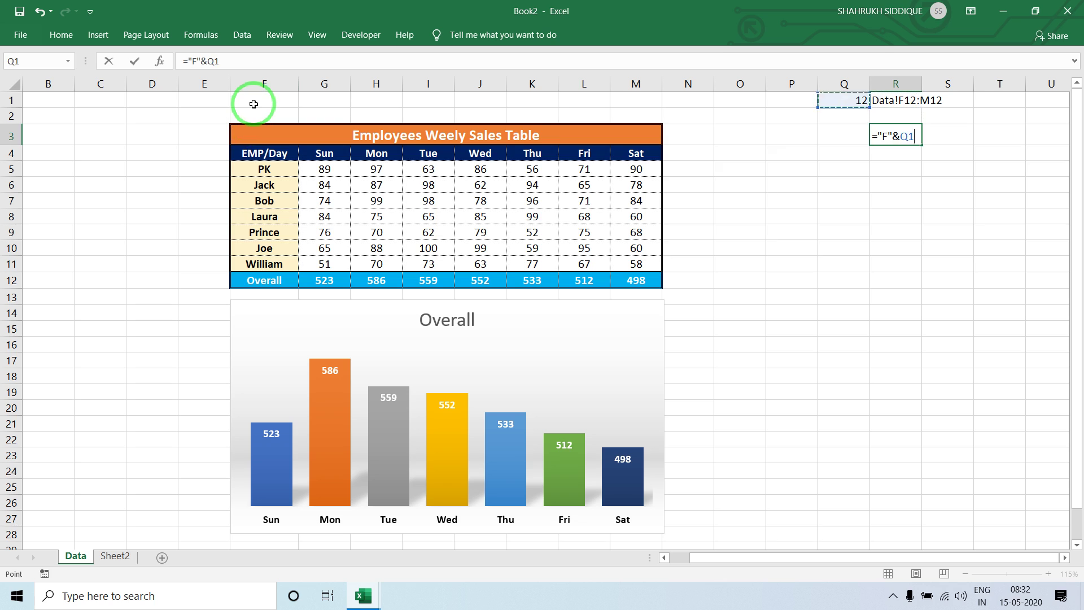
key("Return")
key("Up")
key("Up")
key("Down")
key("Down")
Step: Enter =INDIRECT(R3) in R4 and test it on Bob's row
type("=")
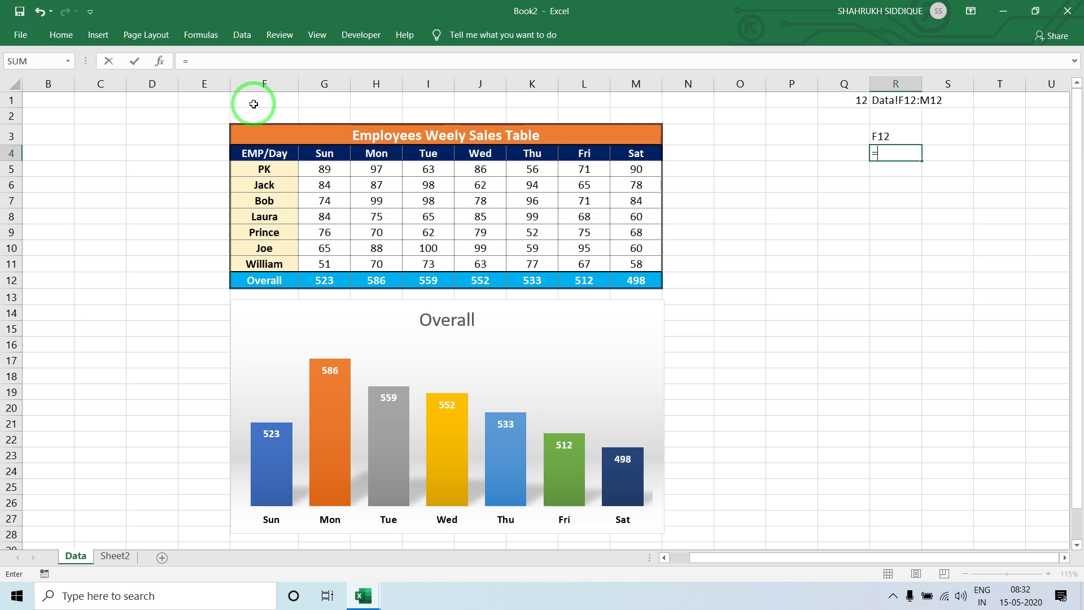
type("INDIRECT(")
key("Up")
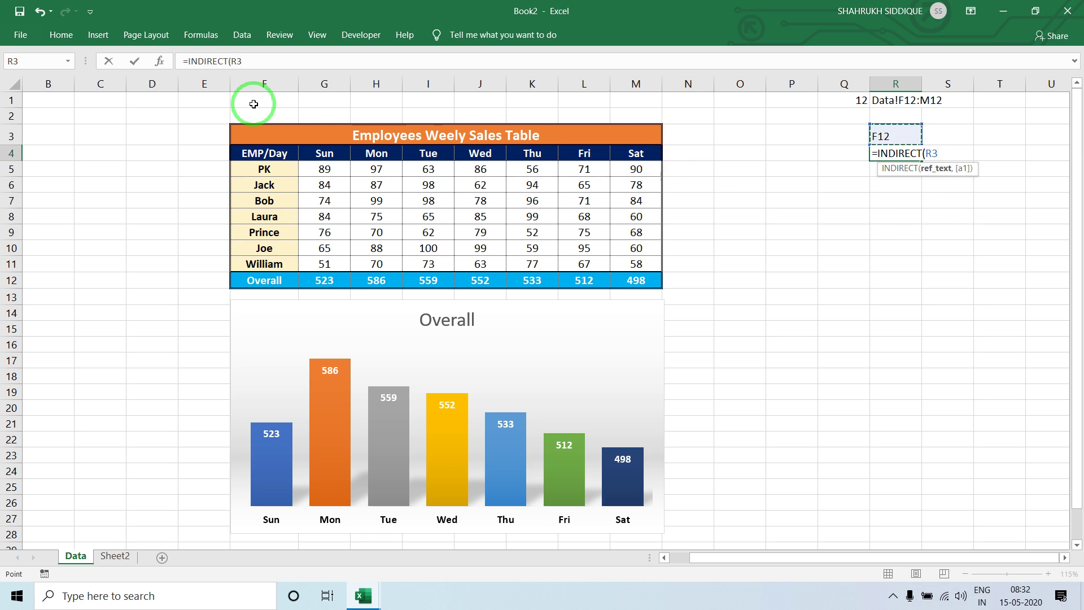
key("Return")
key("Up")
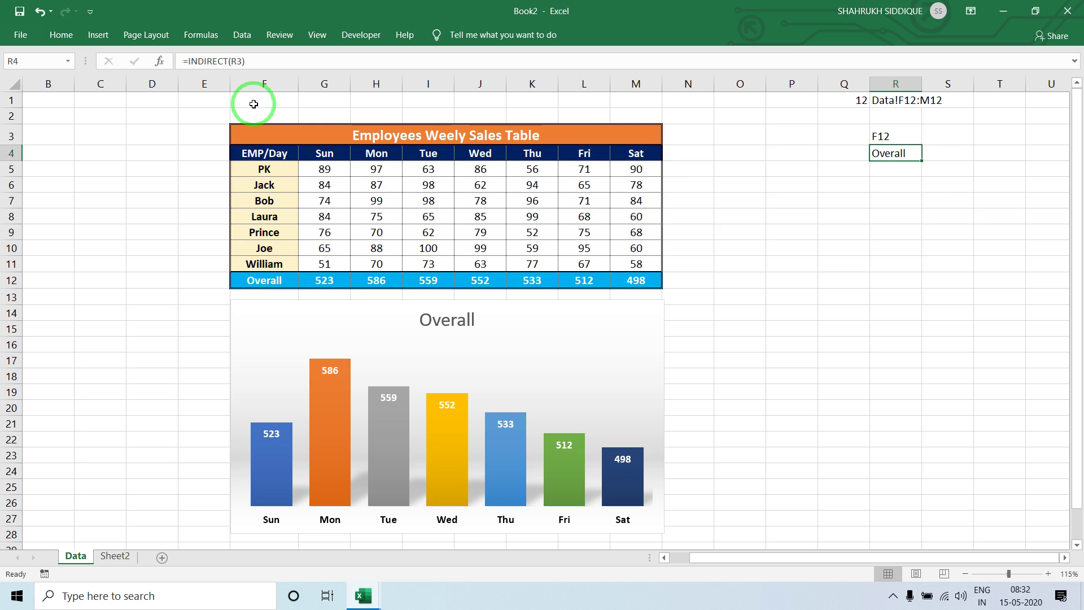
left_click(704, 198)
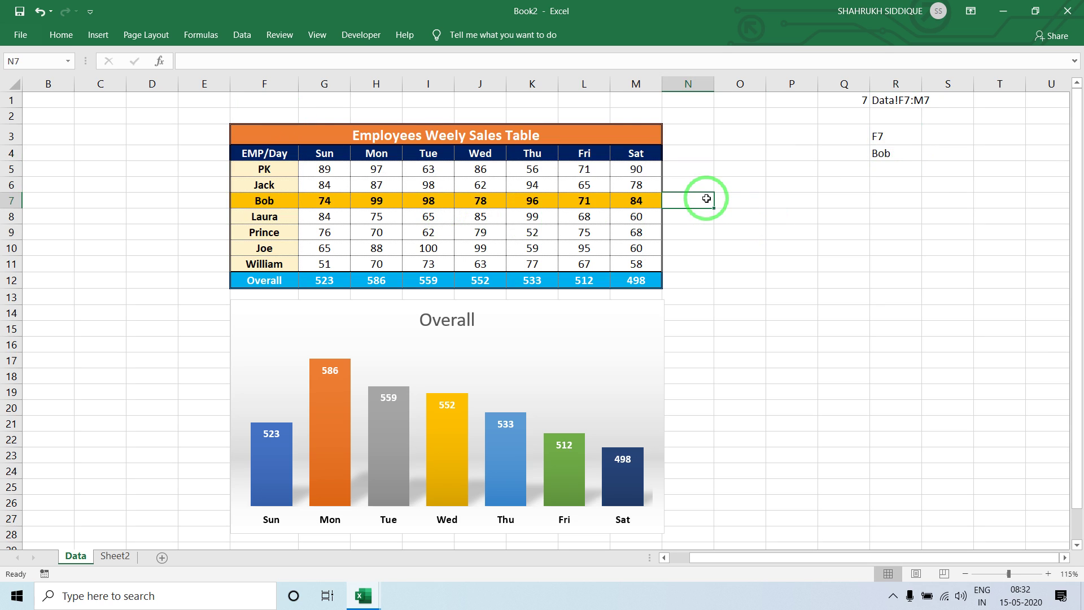
Step: Test R4 with William's and PK's rows, then copy Q1's IF formula text
left_click(703, 263)
left_click(700, 169)
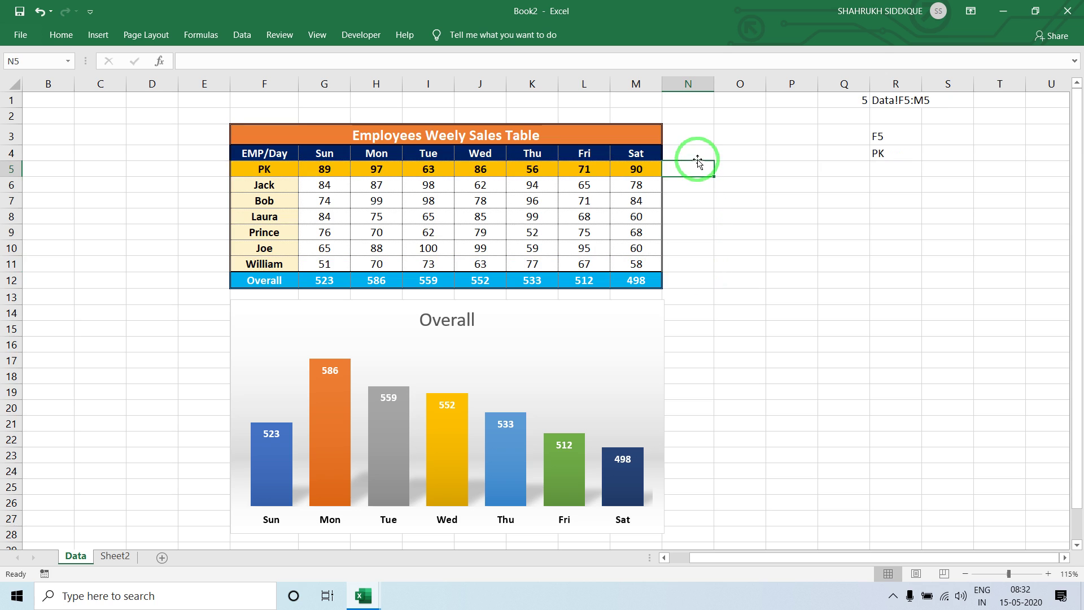
double_click(903, 136)
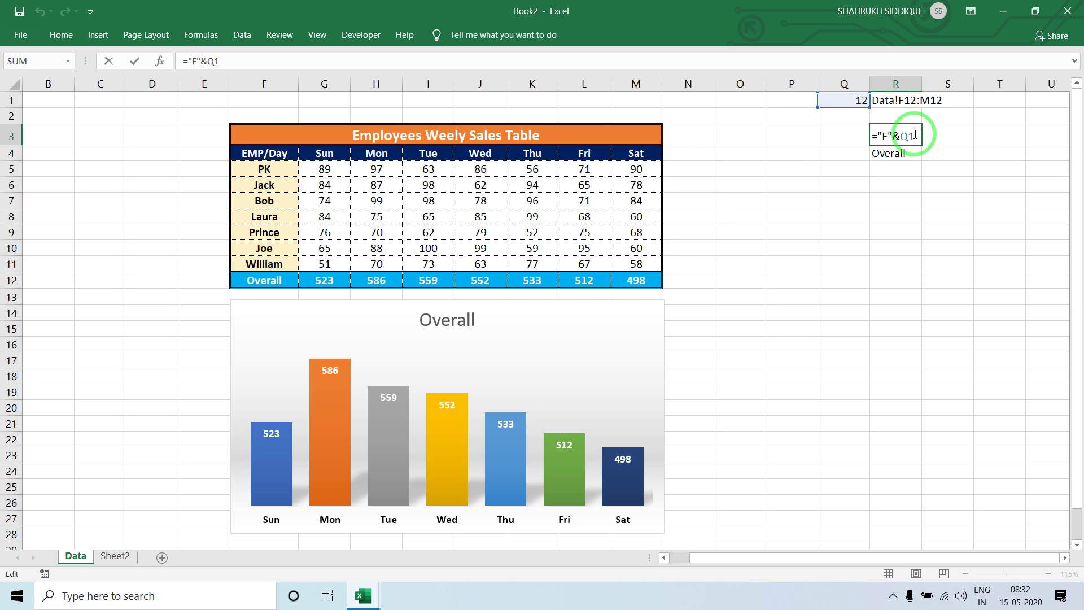
double_click(861, 100)
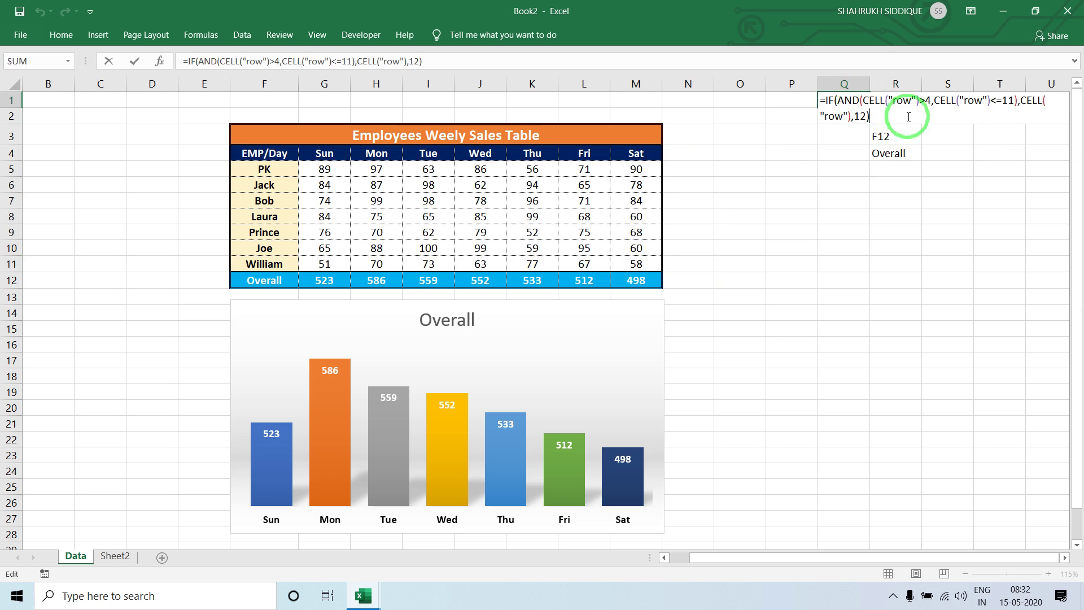
left_click_drag(893, 116, 824, 102)
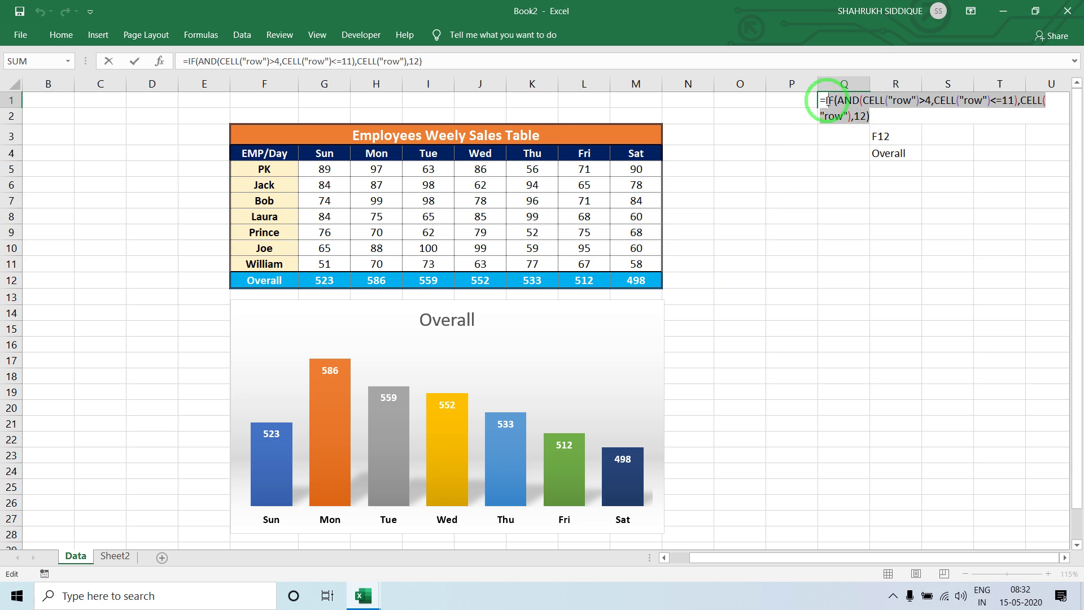
right_click(834, 102)
left_click(858, 124)
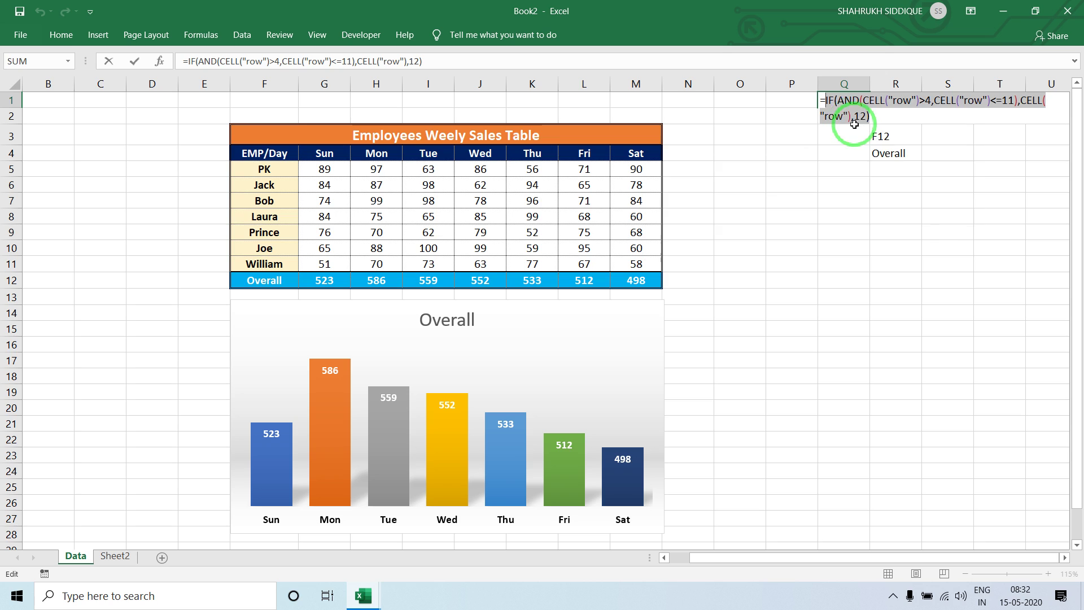
key("Escape")
Step: Substitute Q1's copied row formula into R3's formula
left_click(884, 136)
double_click(886, 135)
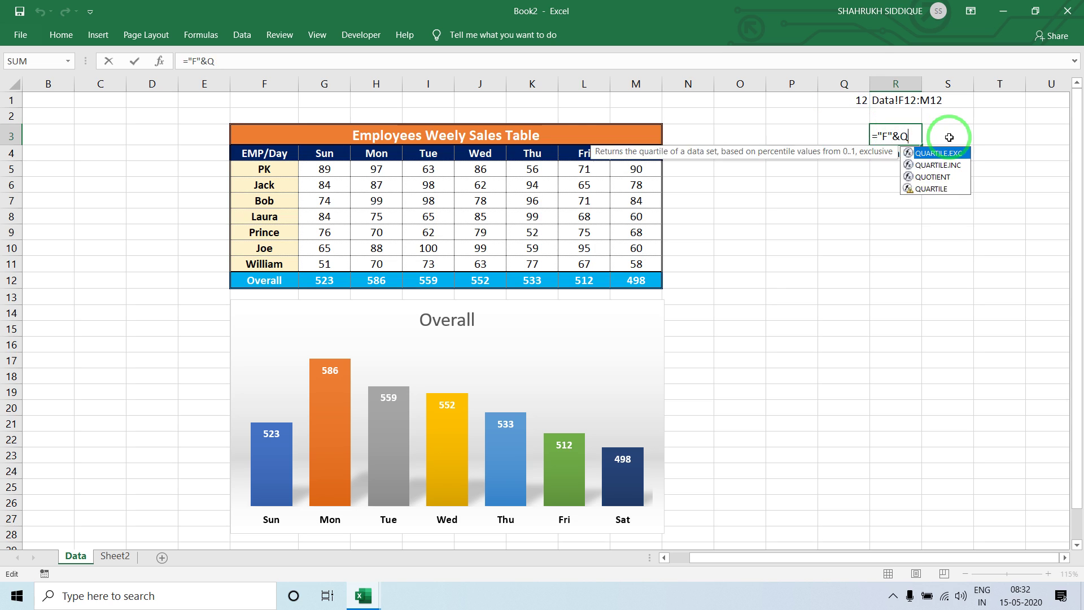
key("Return")
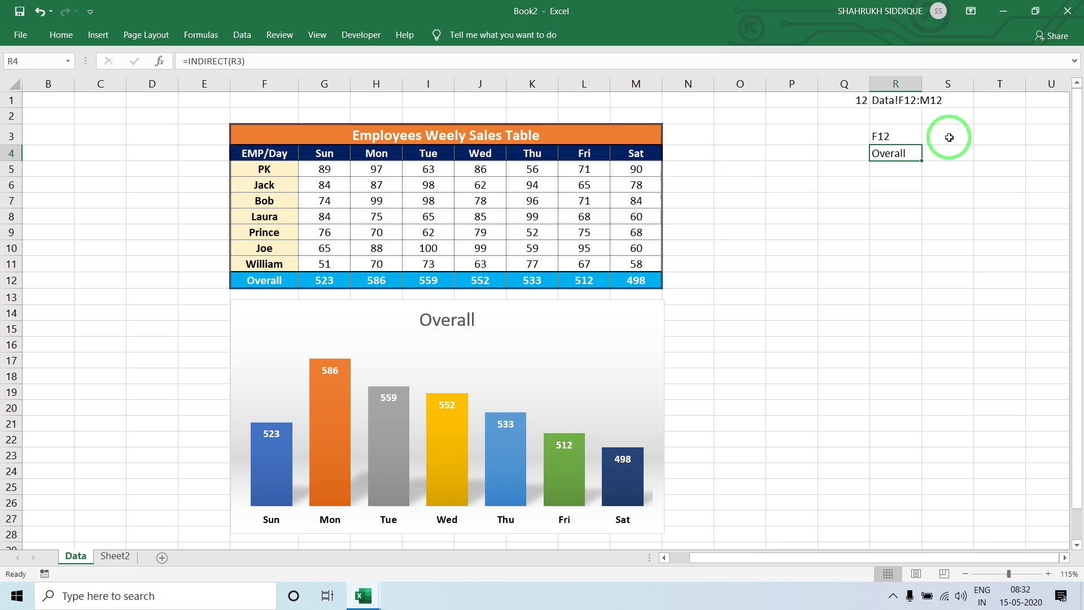
key("F2")
key("Escape")
key("Up")
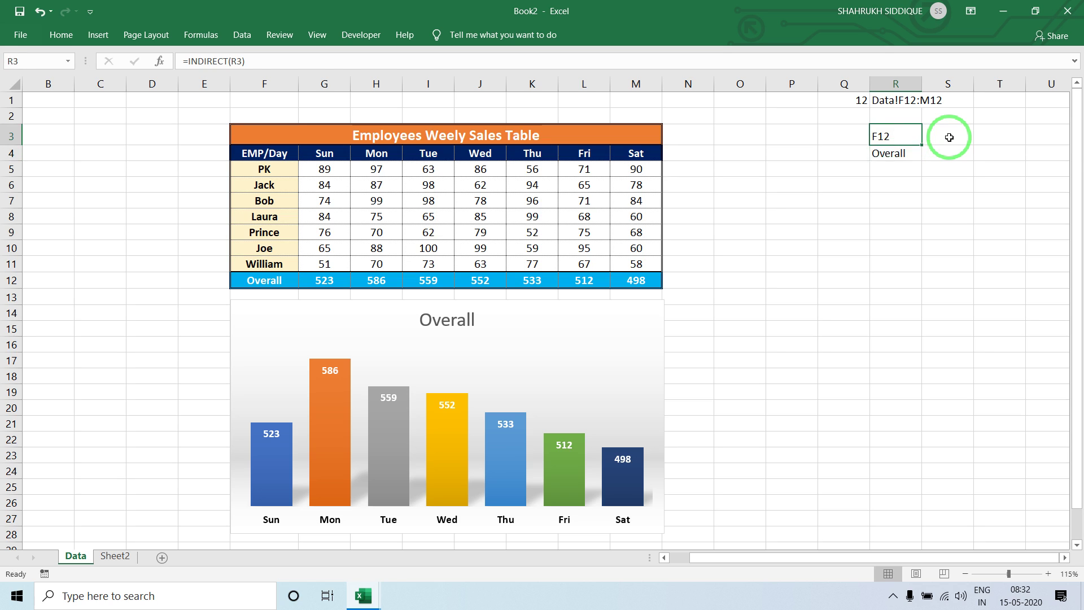
key("F2")
left_click(950, 137)
key("ctrl+shift+End")
key("shift+Left")
key("shift+Left")
key("shift+Left")
key("shift+Left")
key("shift+Left")
key("shift+Left")
key("shift+Left")
key("ctrl+v")
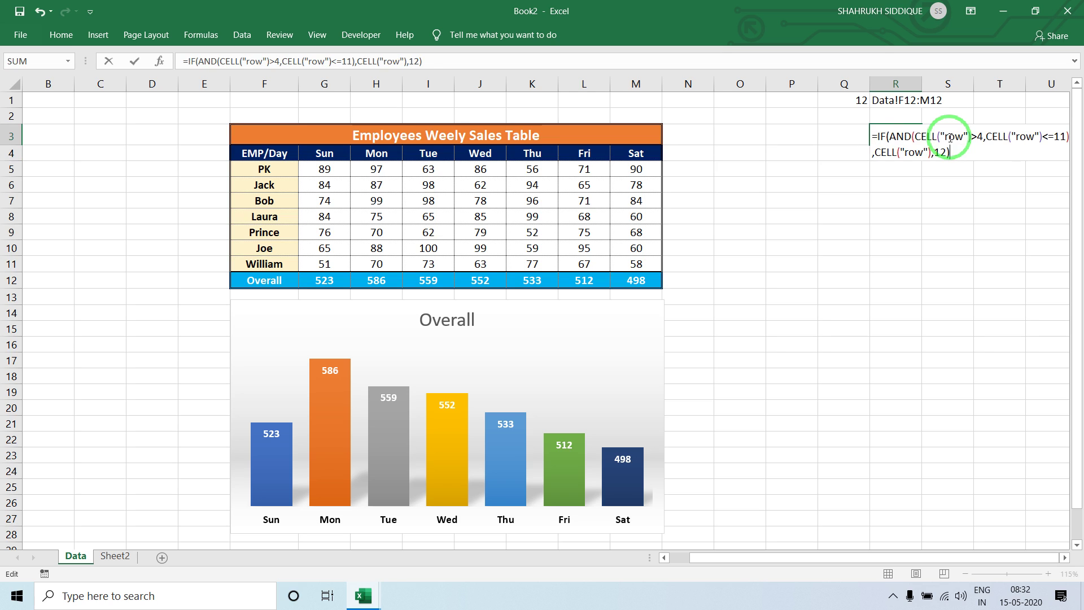
key("Escape")
Step: Select and copy R3's combined formula text after the equals sign
key("F2")
left_click(951, 137)
key("ctrl+shift+End")
key("ctrl+shift+Home")
key("shift+Right")
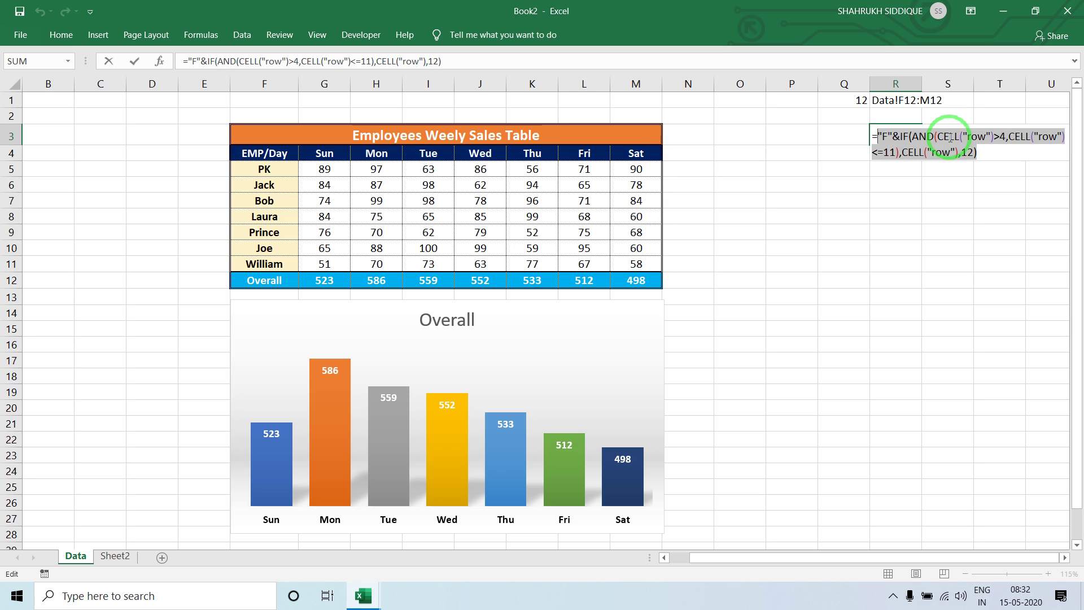
key("Escape")
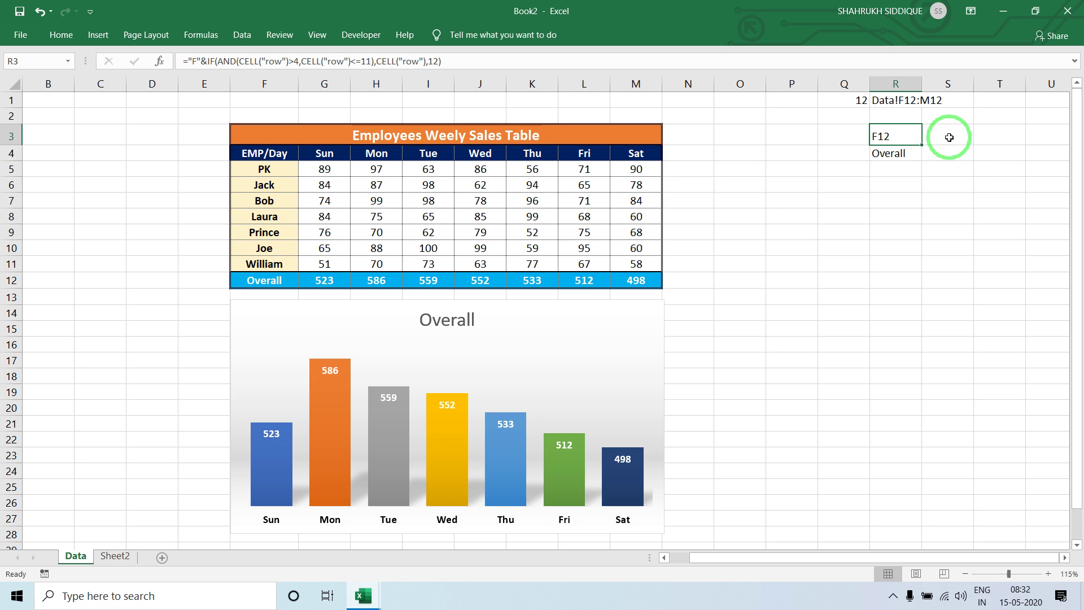
key("F2")
key("shift+Home")
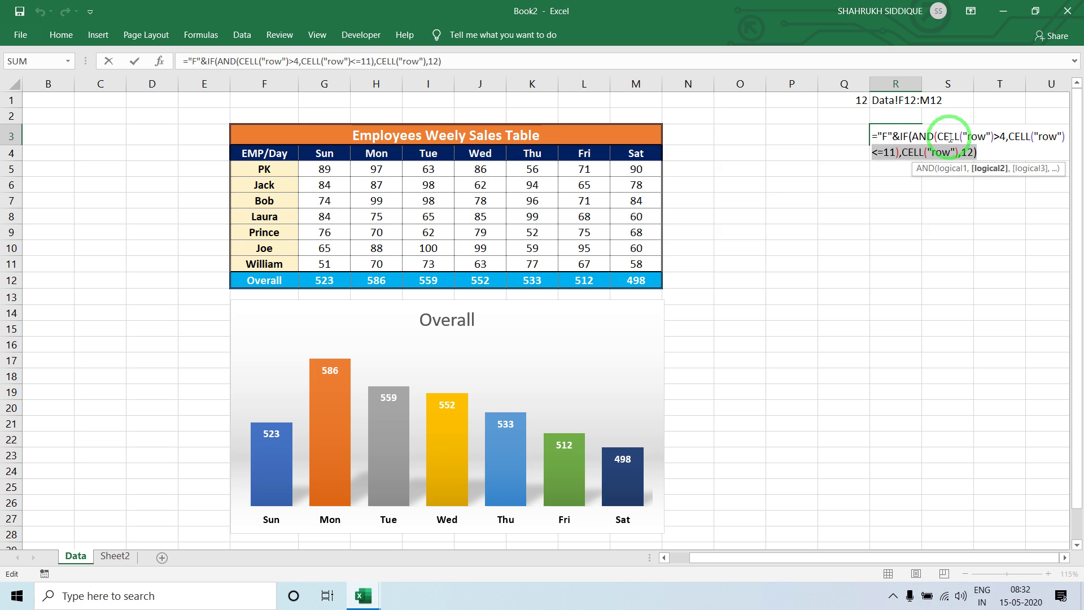
key("ctrl+shift+Home")
key("shift+Right")
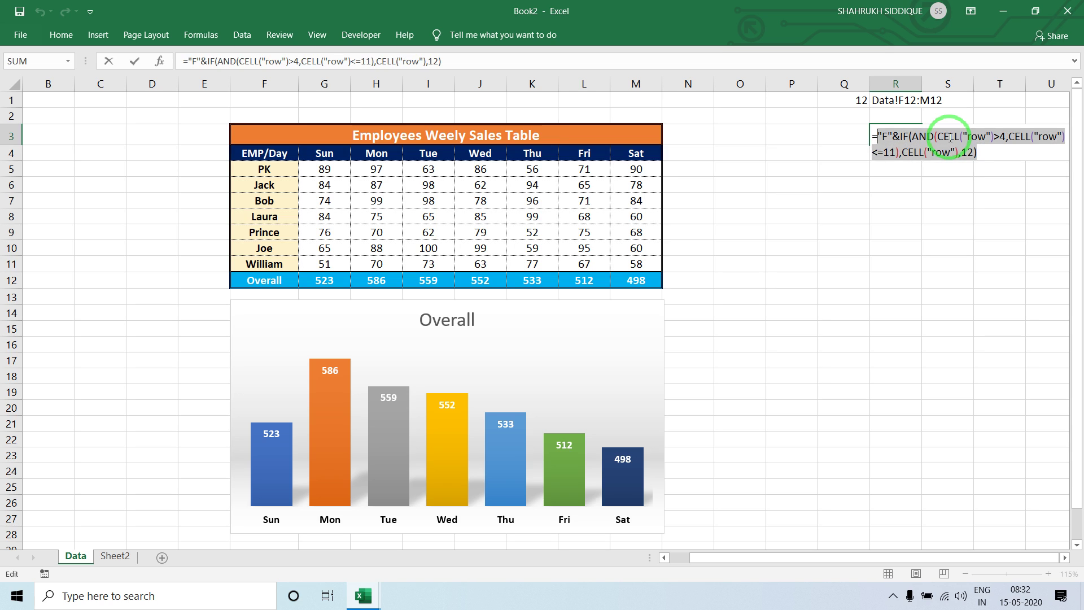
key("Escape")
Step: Replace R3 inside R4's INDIRECT with the copied formula, then clear R3
key("Down")
key("F2")
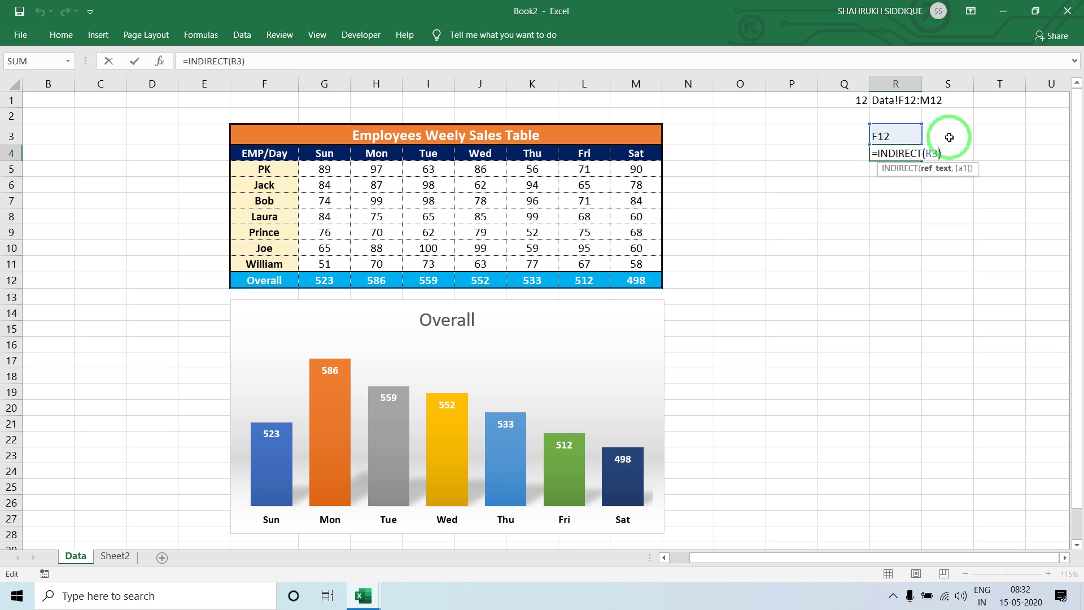
key("BackSpace")
key("BackSpace")
key("ctrl+v")
key("Return")
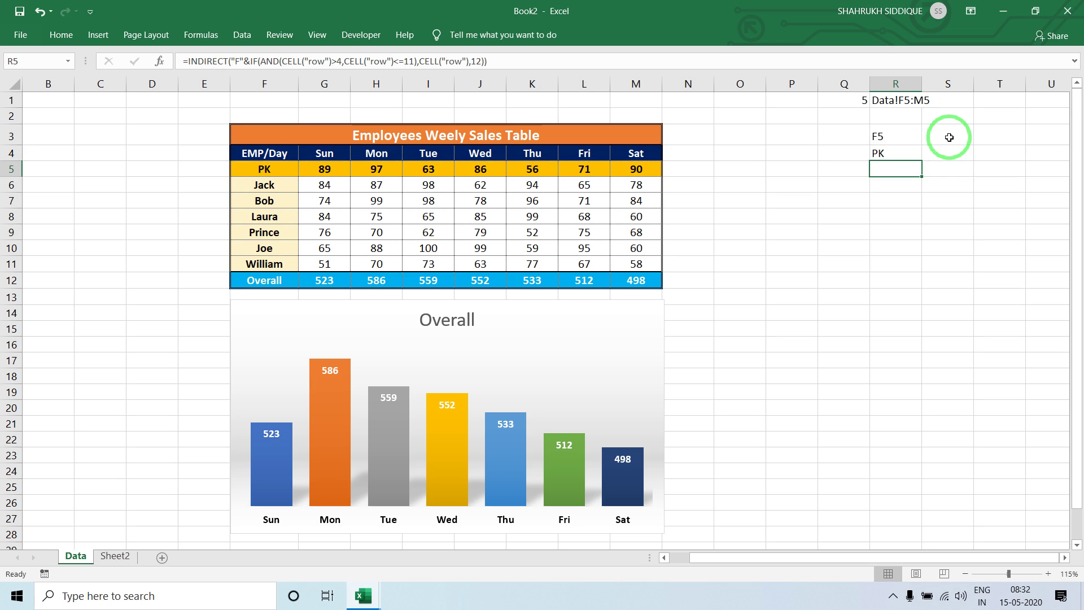
key("Up")
key("Up")
key("F9")
key("Delete")
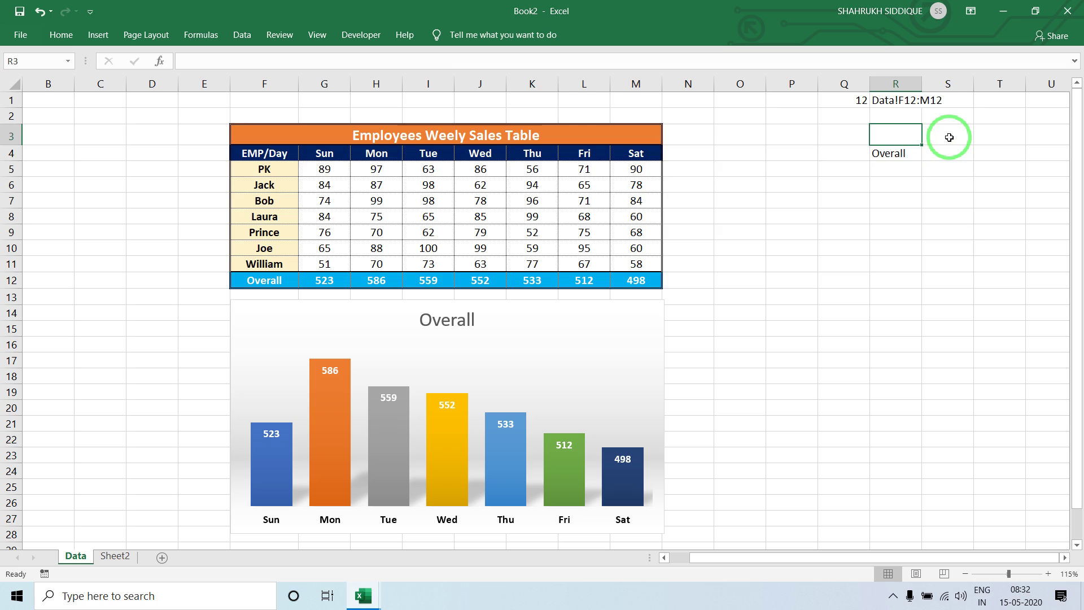
Step: Copy Q1's IF(AND(CELL...)) row formula text, leaving out the equals sign
key("Left")
key("Up")
key("Up")
key("F2")
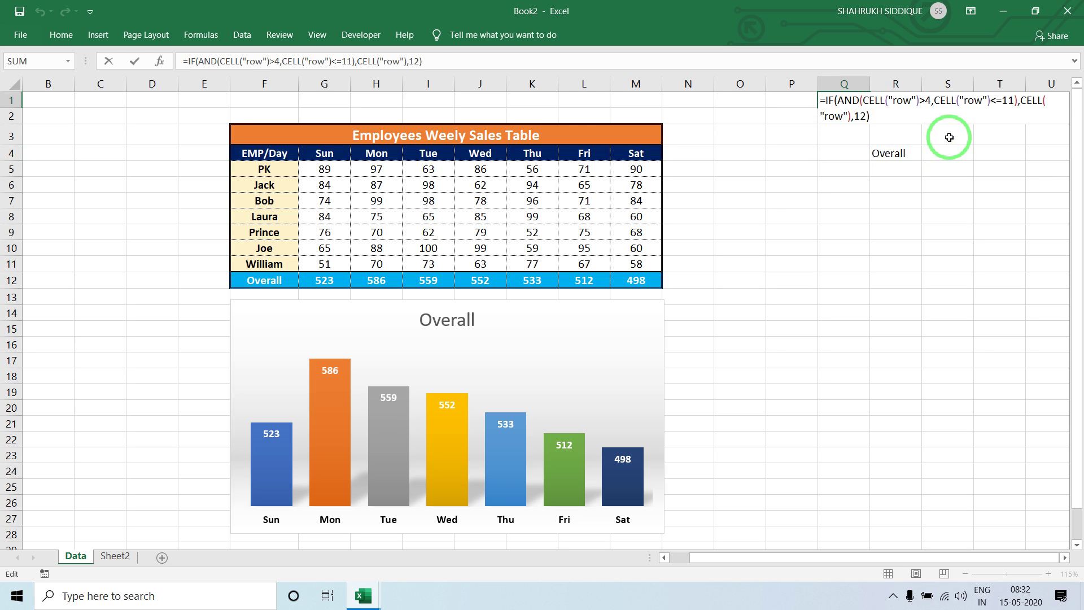
key("ctrl+shift+End")
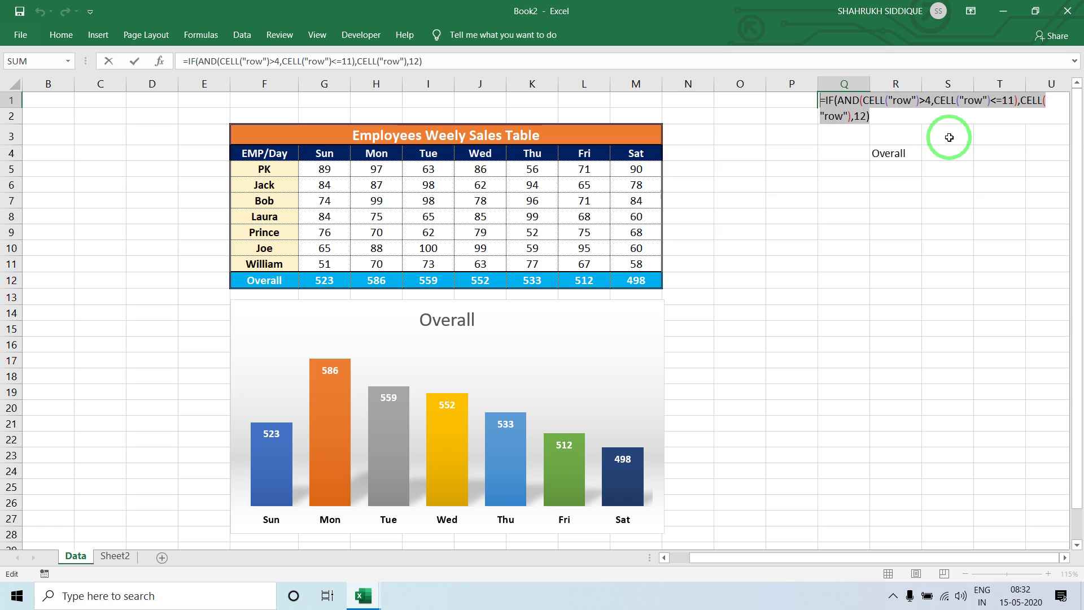
key("shift+Right")
key("ctrl+c")
key("Escape")
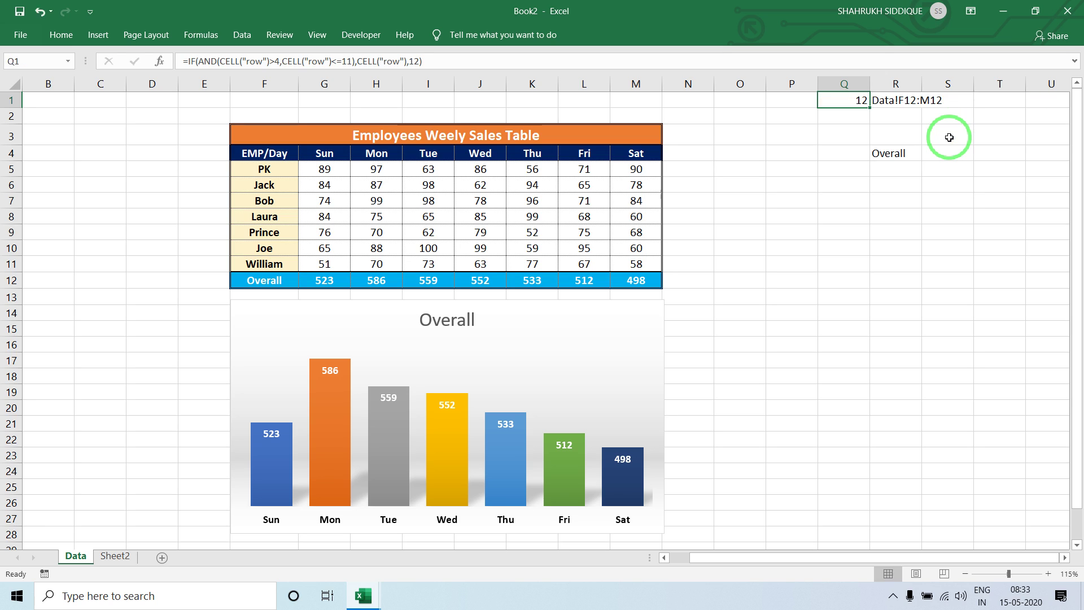
Step: Replace both Q1 references in R1's range-address formula with the copied row logic
key("Right")
key("F2")
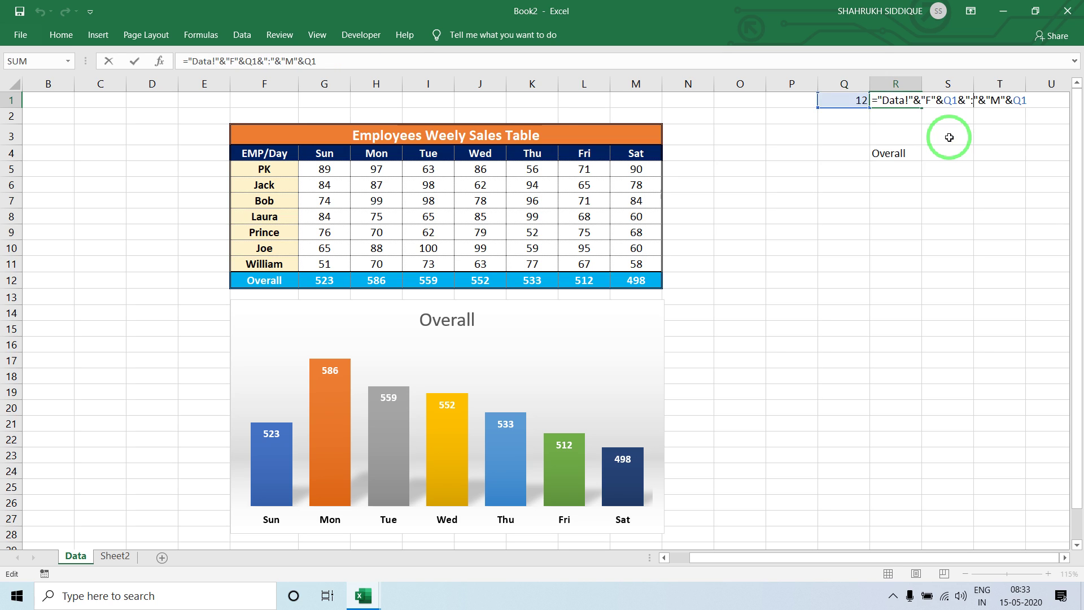
key("Right")
key("Right")
key("Right")
key("ctrl+v")
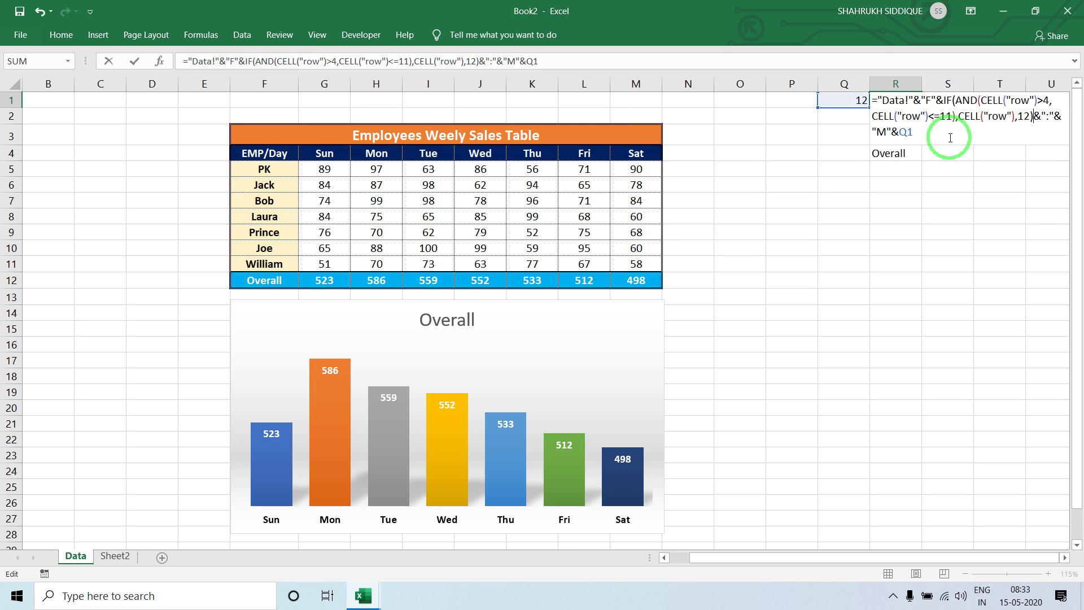
key("Return")
key("Up")
key("F2")
key("BackSpace")
key("BackSpace")
key("ctrl+v")
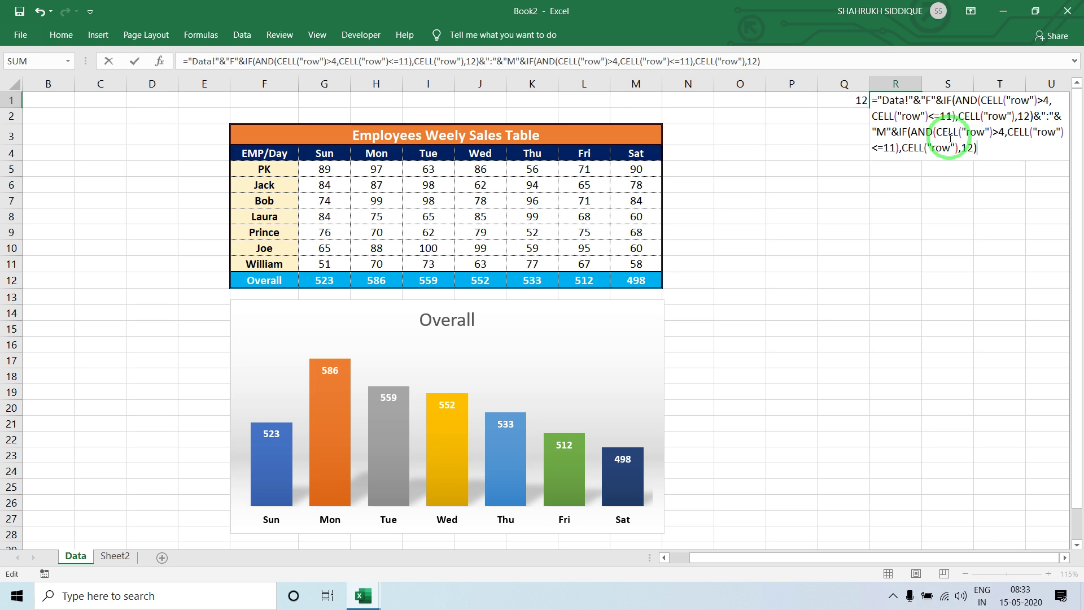
key("Return")
Step: Clear the now-redundant row formula from cell Q1
key("Up")
key("Left")
key("Delete")
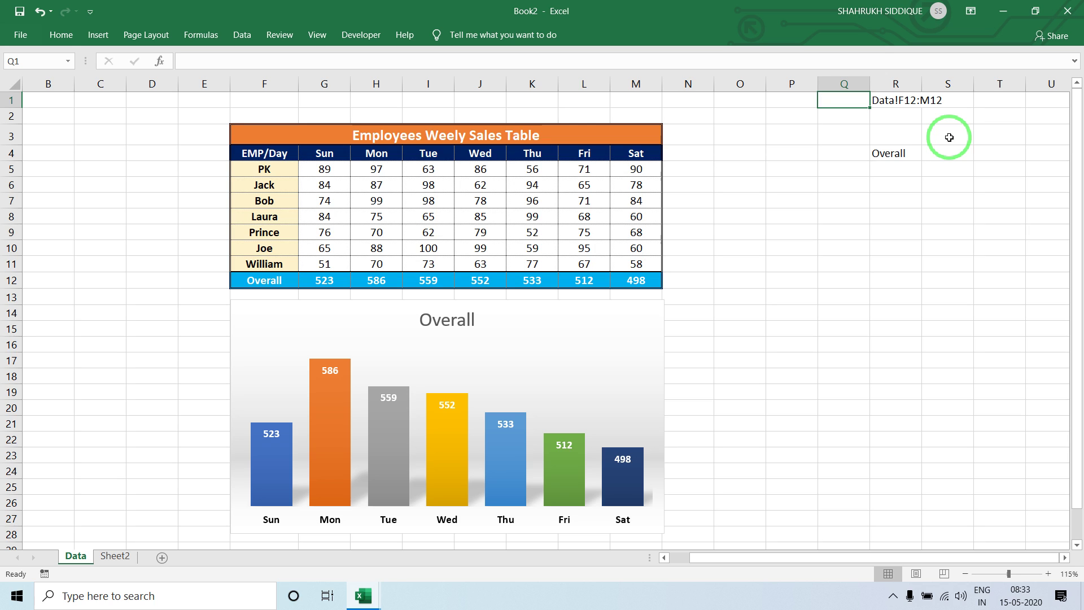
Step: Copy R4's INDIRECT employee-name formula text, leaving the cell unchanged
key("Down")
key("Down")
key("Down")
key("Right")
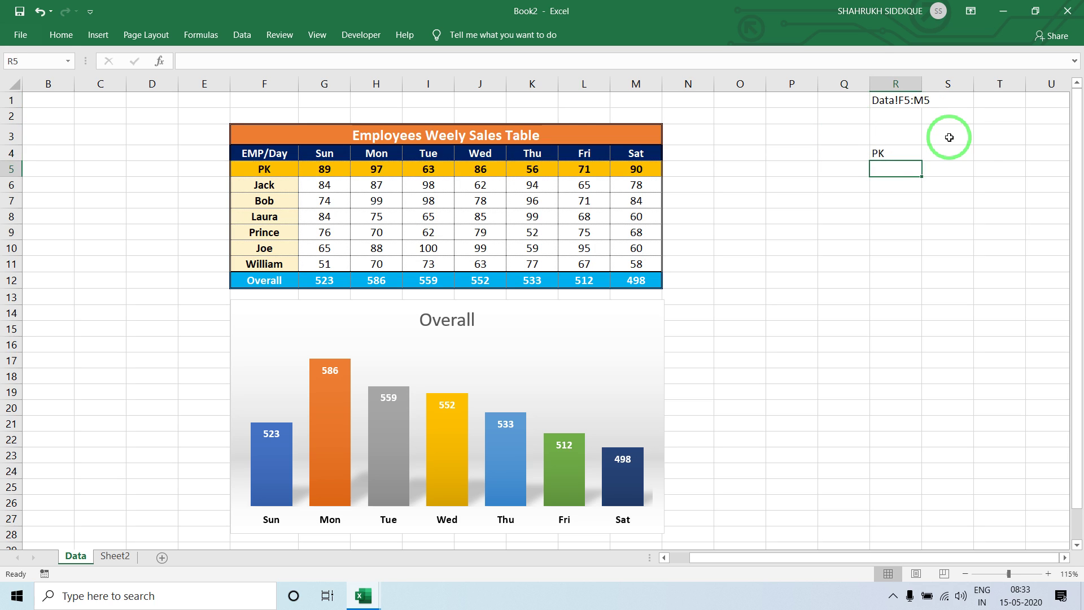
key("F2")
key("shift+Home")
key("shift+Up")
key("ctrl+c")
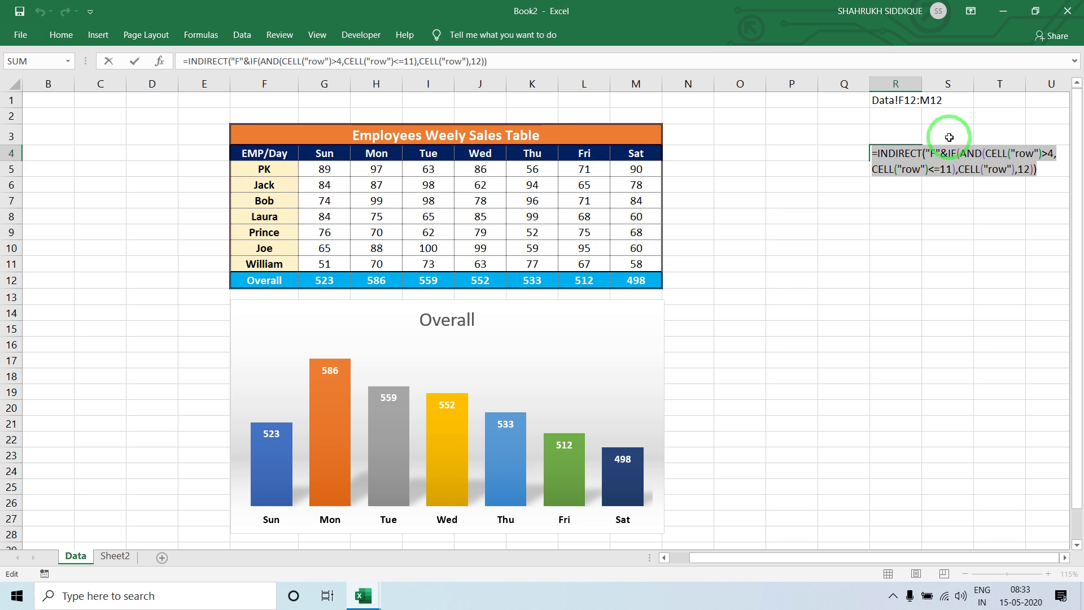
key("Return")
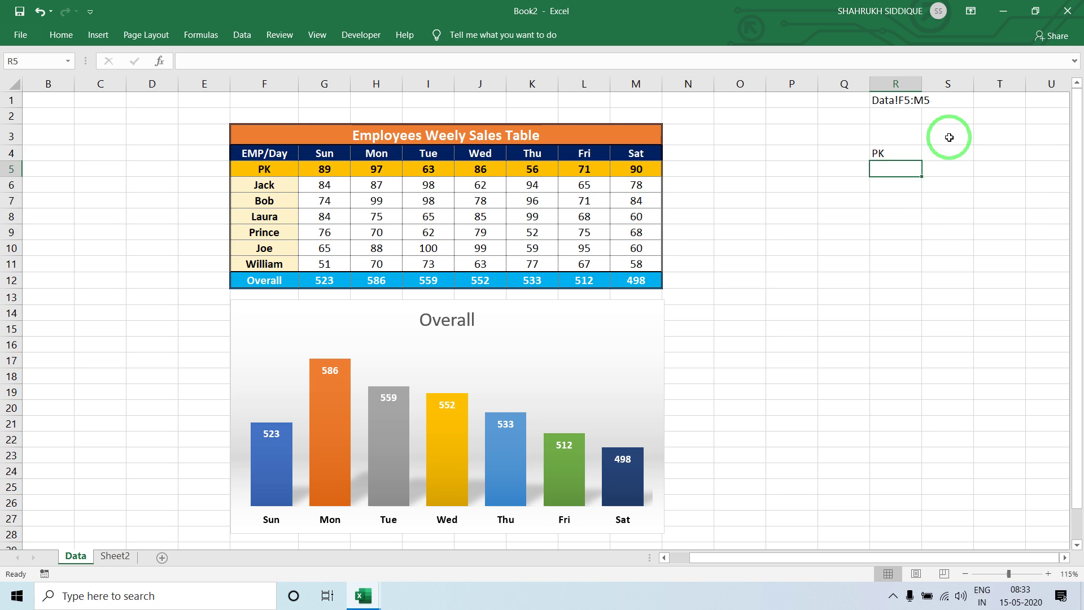
Step: Define the workbook name Series_Name referring to R4's pasted INDIRECT formula
left_click(200, 34)
left_click(393, 71)
key("Escape")
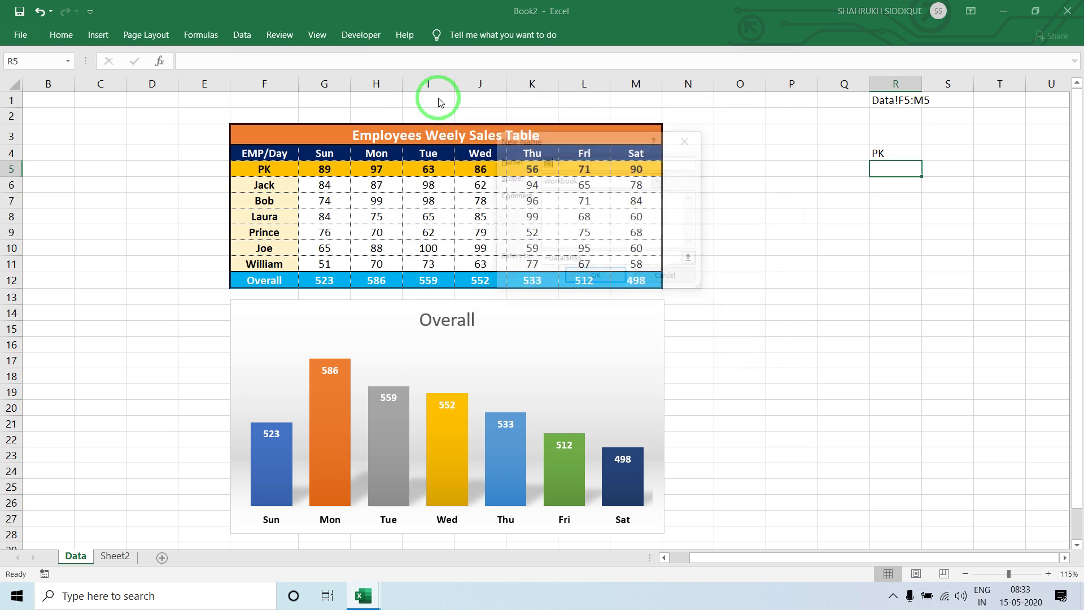
type("CH")
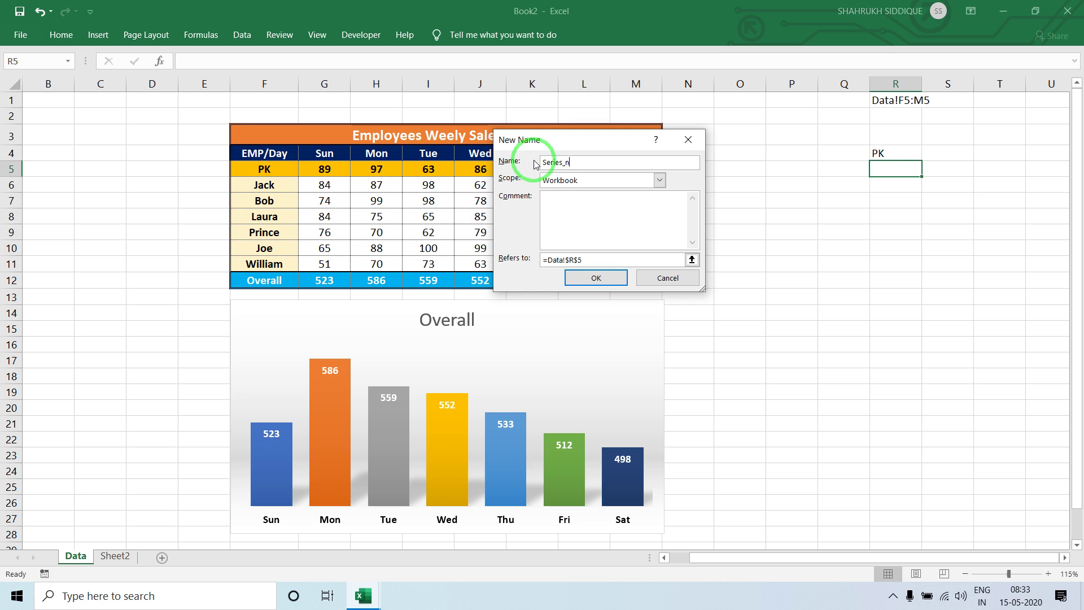
type("ame")
left_click(607, 260)
key("ctrl+v")
left_click(597, 279)
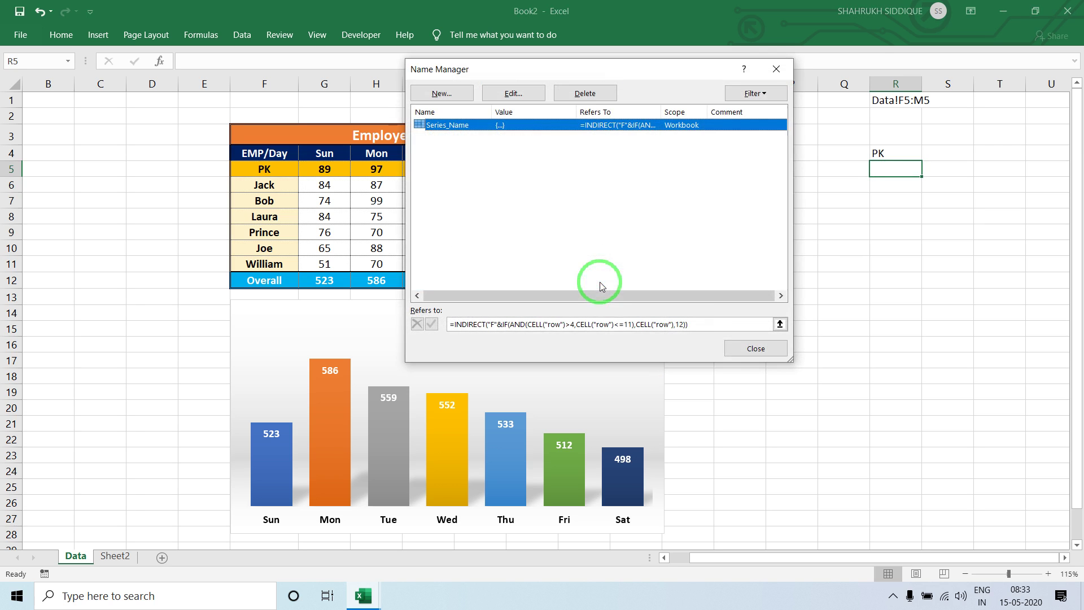
left_click(756, 348)
Step: Clear the now-unneeded formula from cell R4
key("Up")
key("Delete")
key("Up")
key("Up")
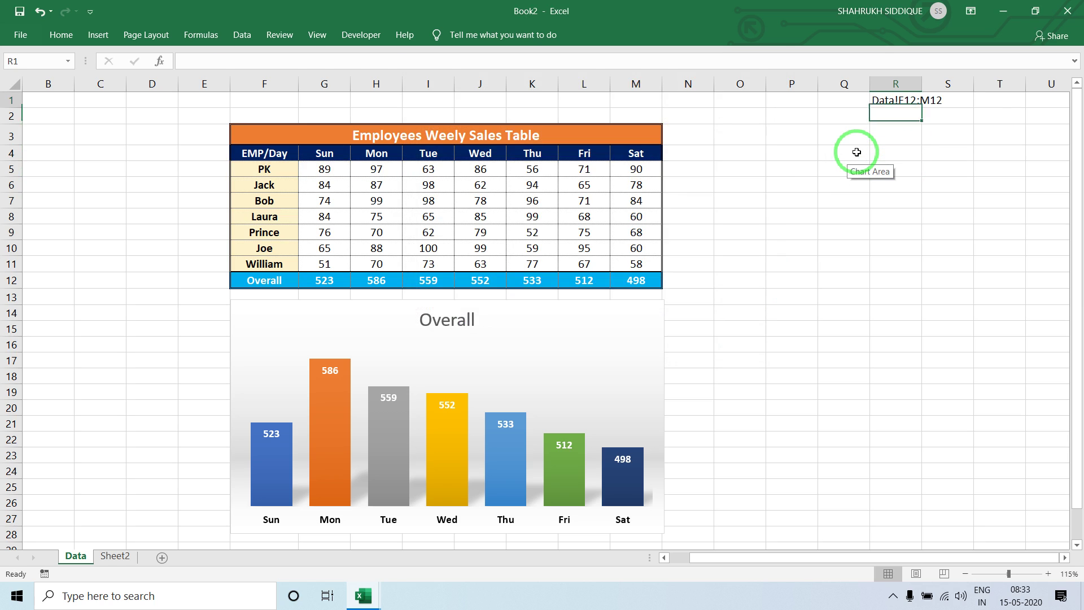
Step: Copy R1's full range-address formula text without changing the cell
key("Up")
key("F2")
key("shift+Home")
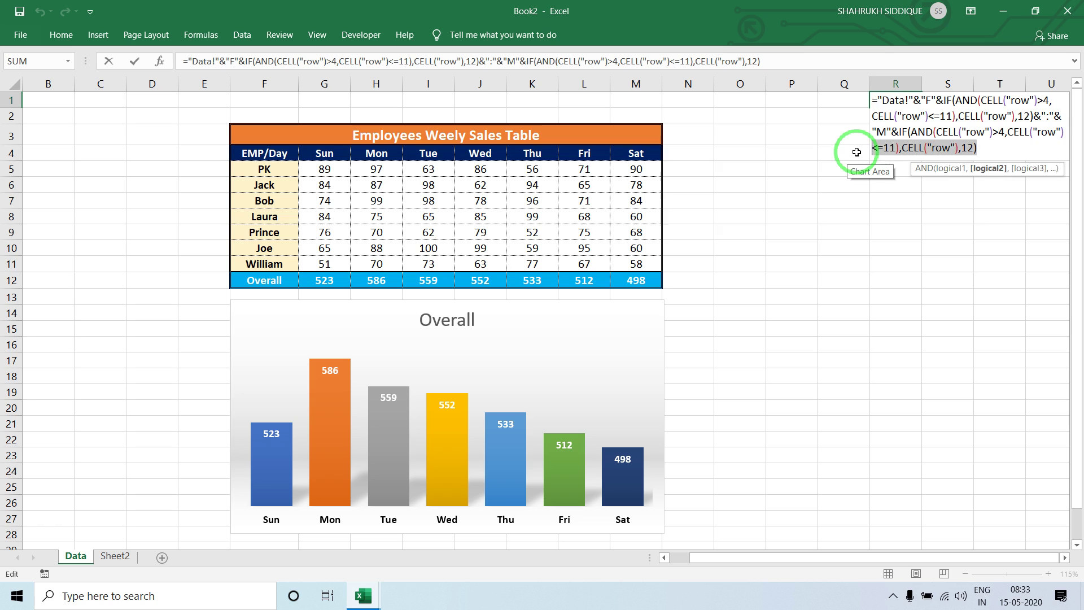
key("shift+Up")
key("shift+Up")
key("shift+Up")
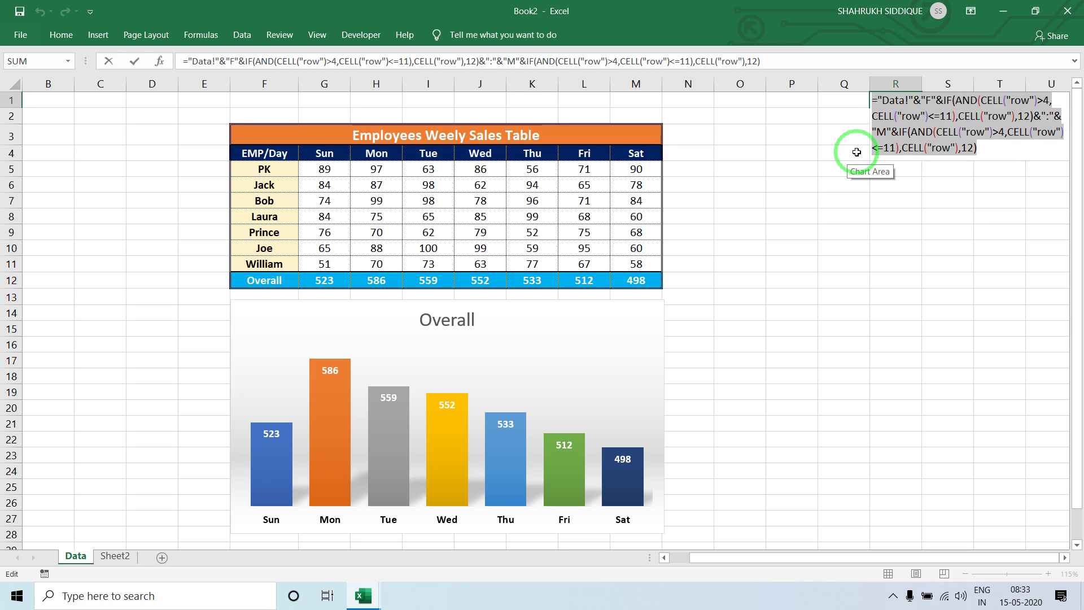
key("shift+Right")
key("shift+Left")
key("ctrl+Return")
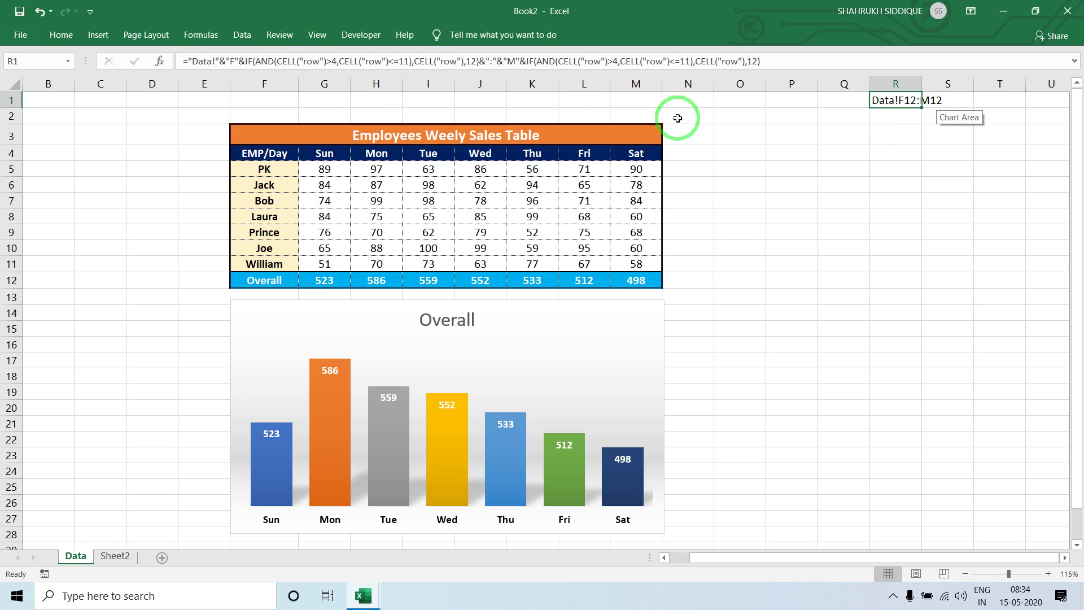
Step: Create the name sale_value referring to INDIRECT of R1's range-address formula
left_click(200, 35)
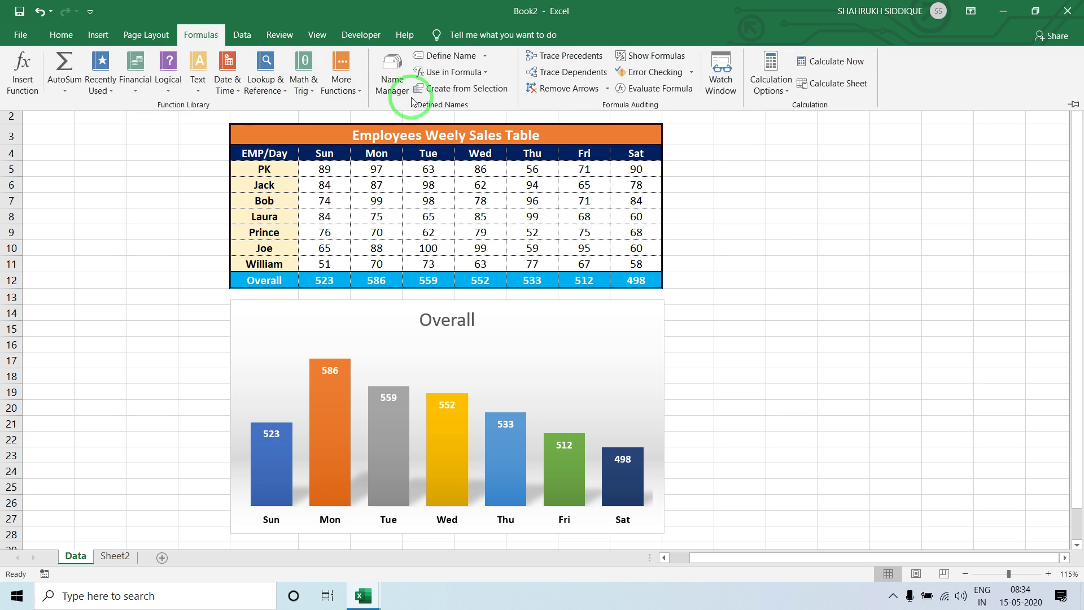
left_click(379, 84)
left_click(452, 94)
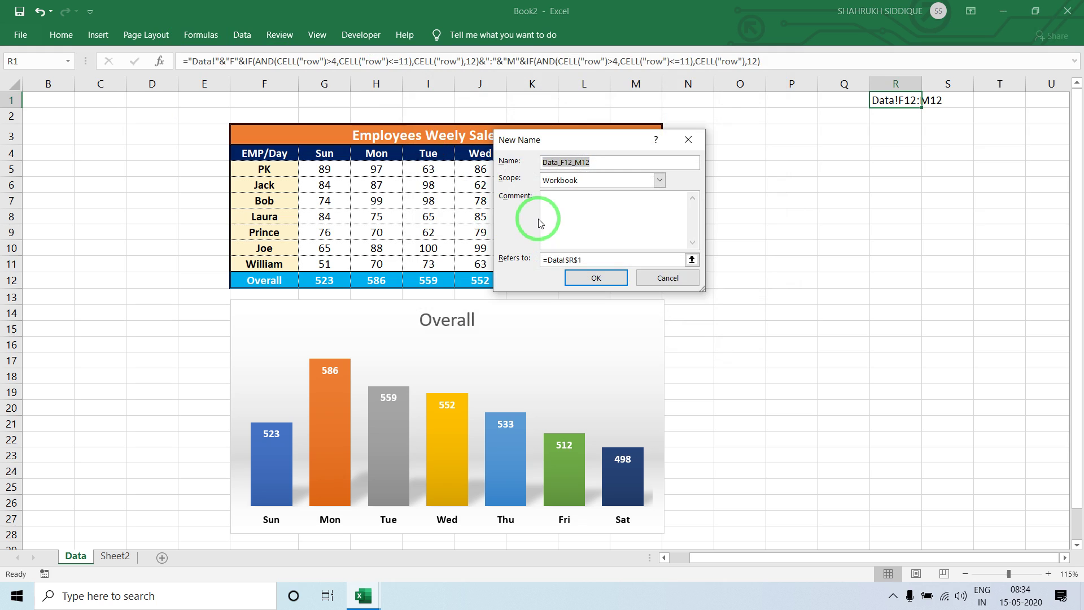
type("sale_")
type("value")
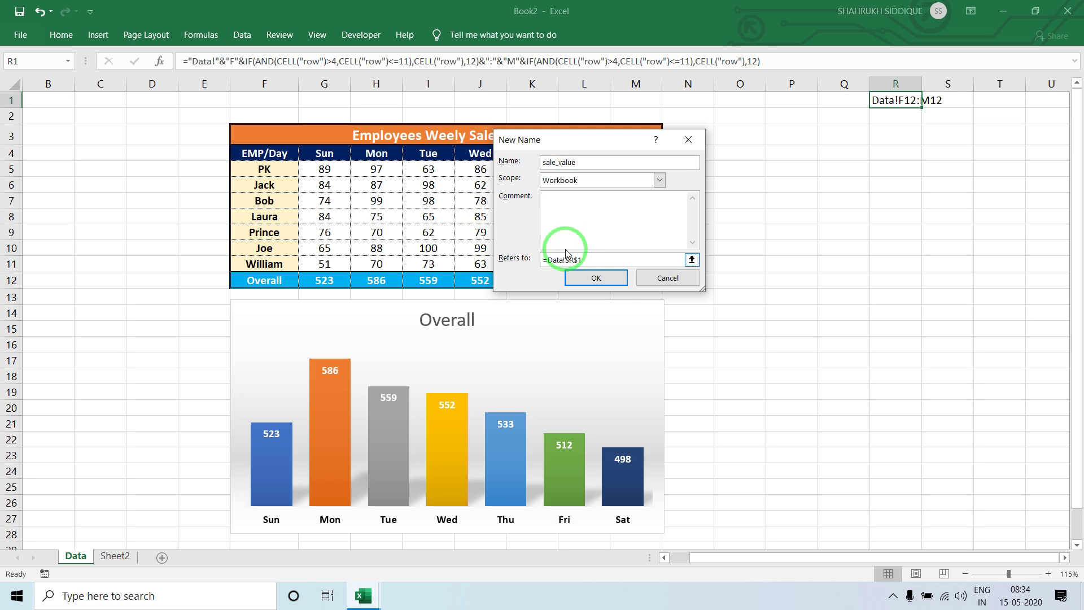
left_click(576, 260)
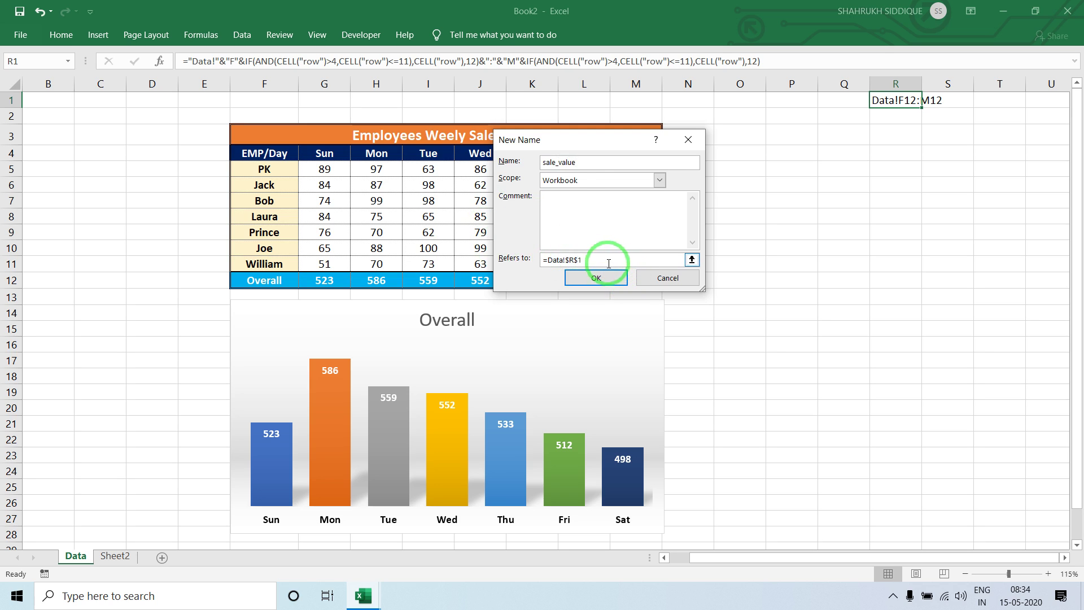
type("=indi")
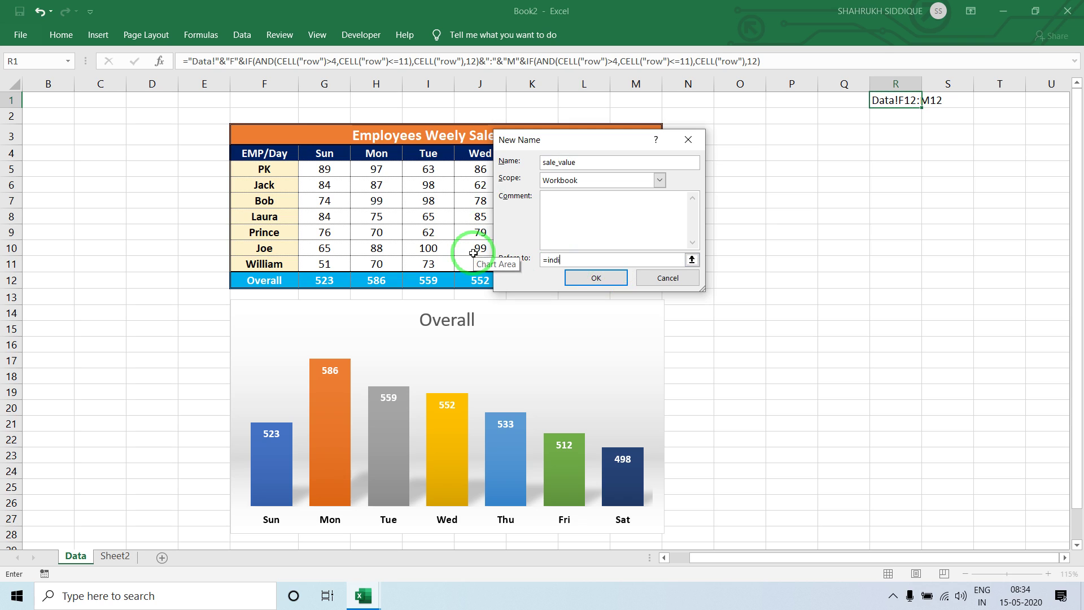
key("ctrl+v")
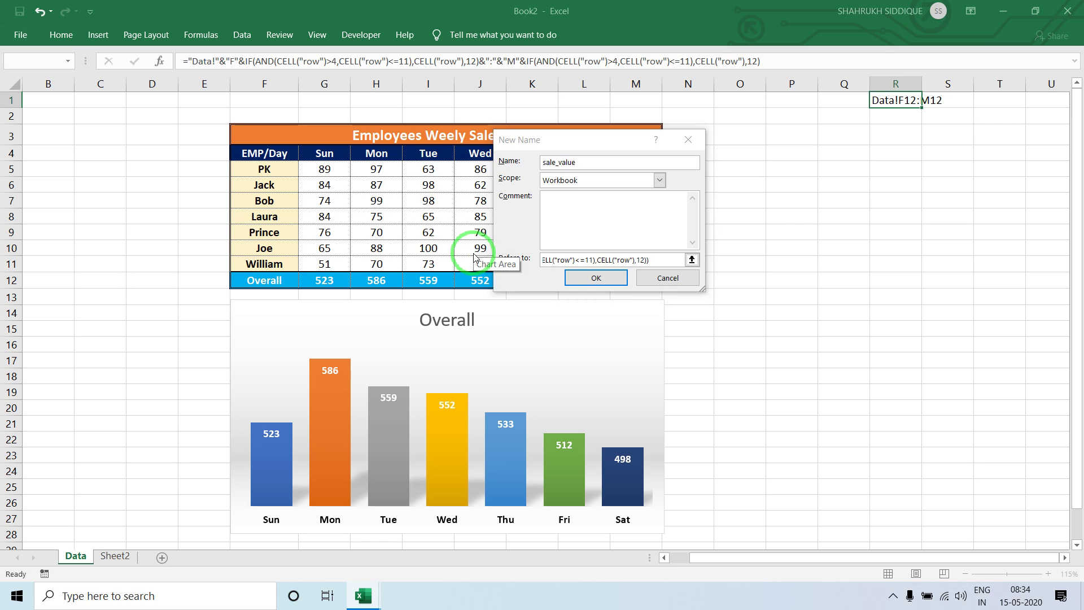
key("Return")
key("Return")
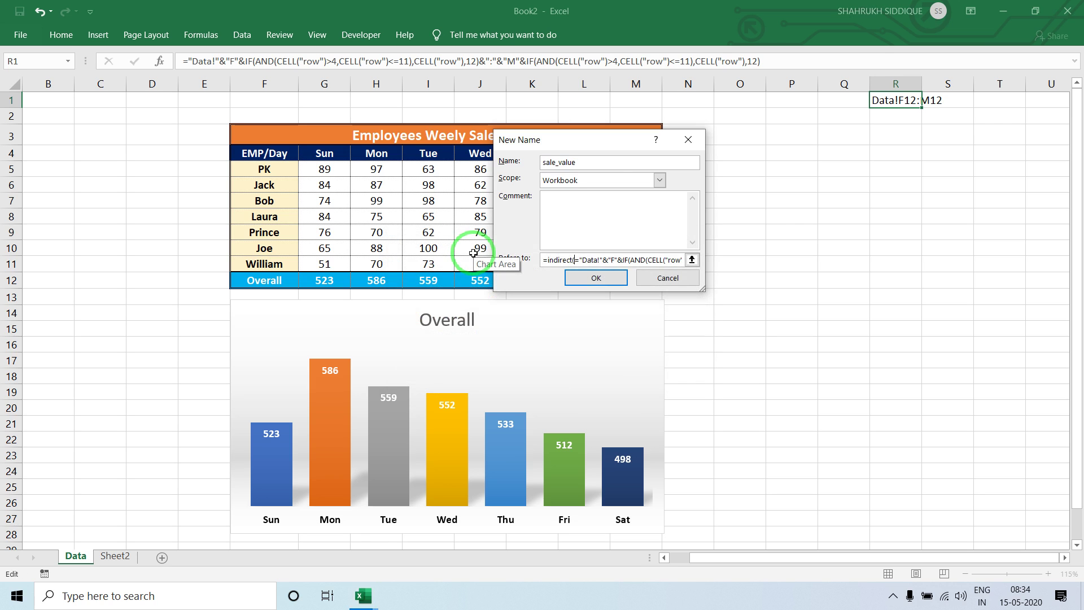
left_click(580, 262)
key("BackSpace")
Step: Save the sale_value name, close Name Manager, and empty cell R1
left_click(618, 279)
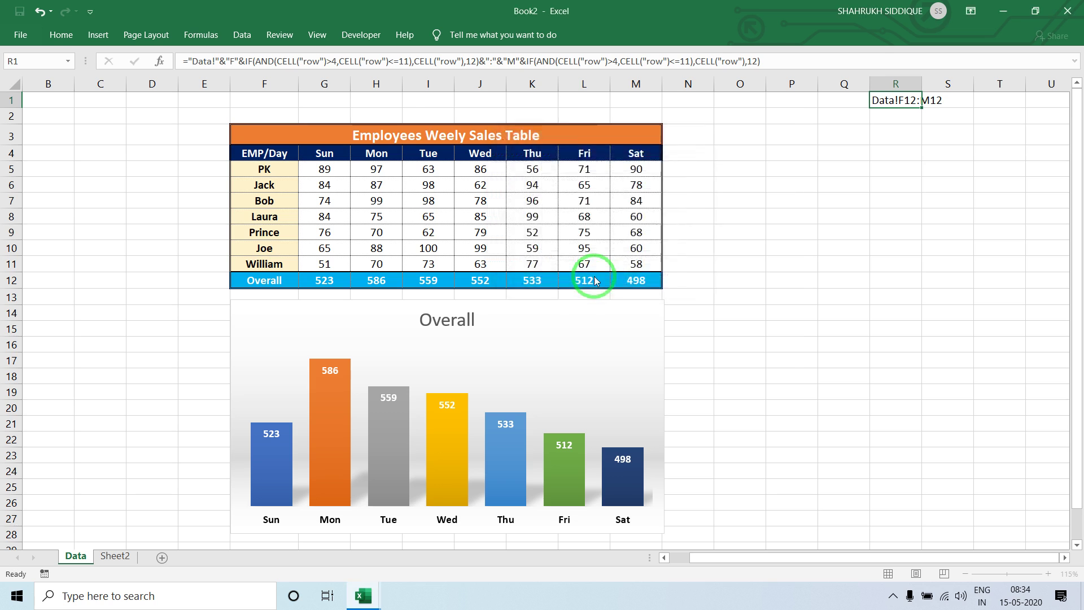
left_click(752, 350)
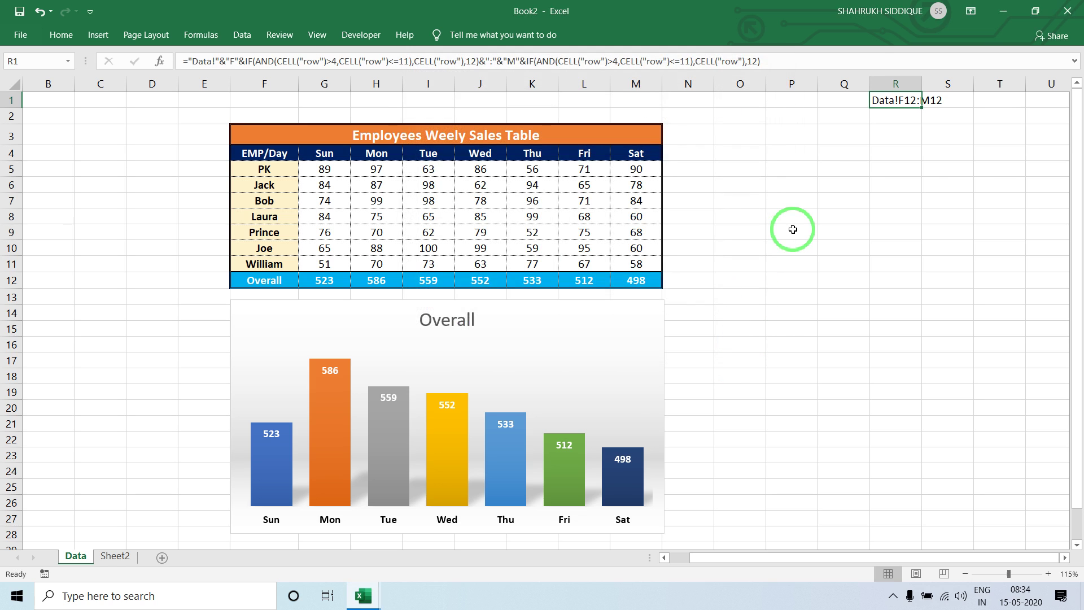
key("Delete")
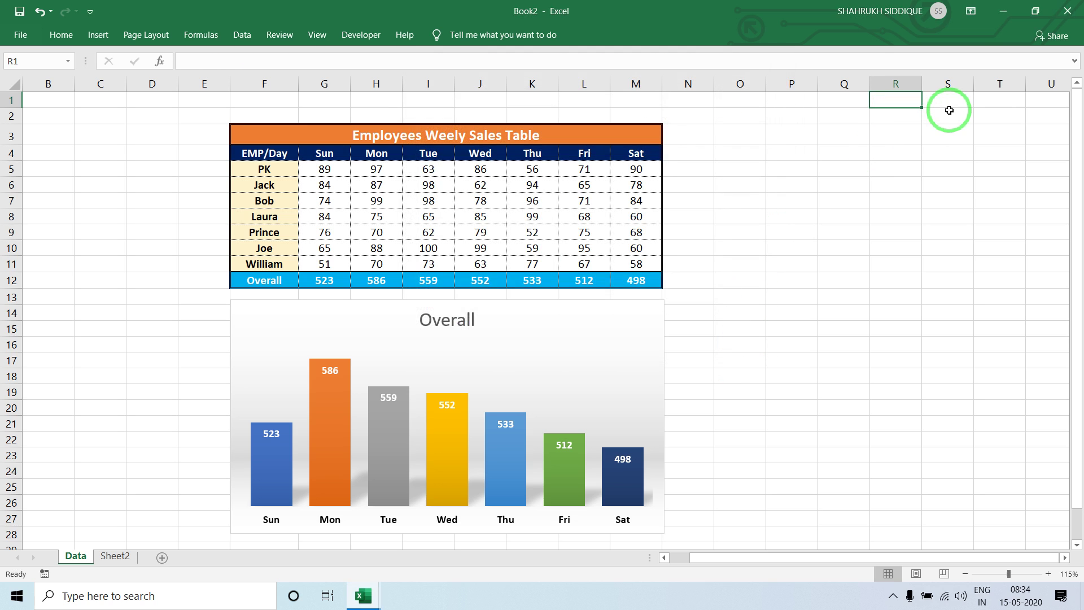
left_click(383, 353)
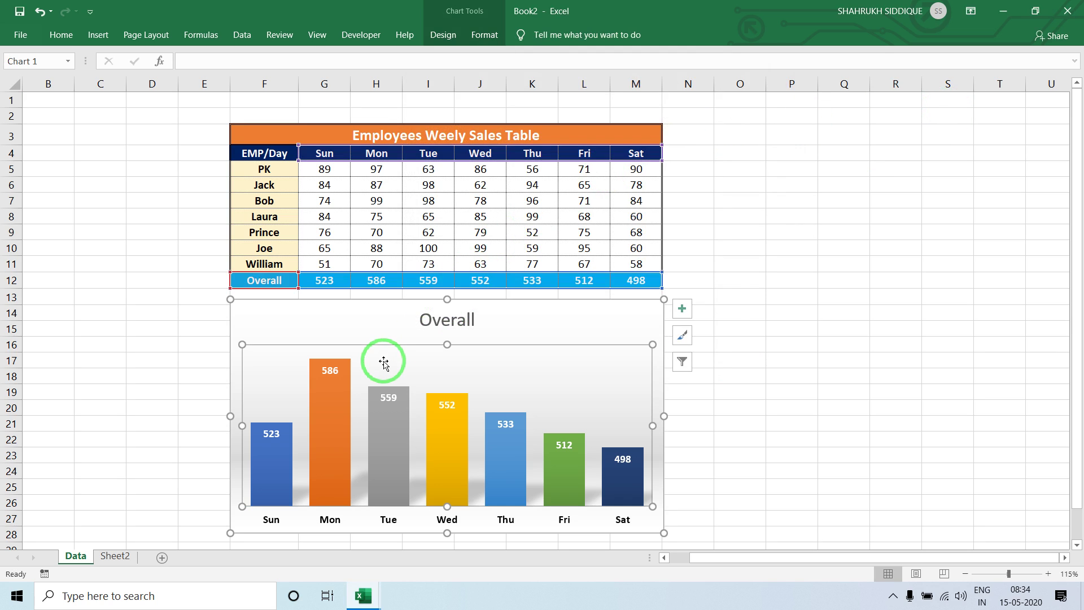
Step: Try setting the Overall series name to Series_Name, which Excel rejects with an error
right_click(381, 328)
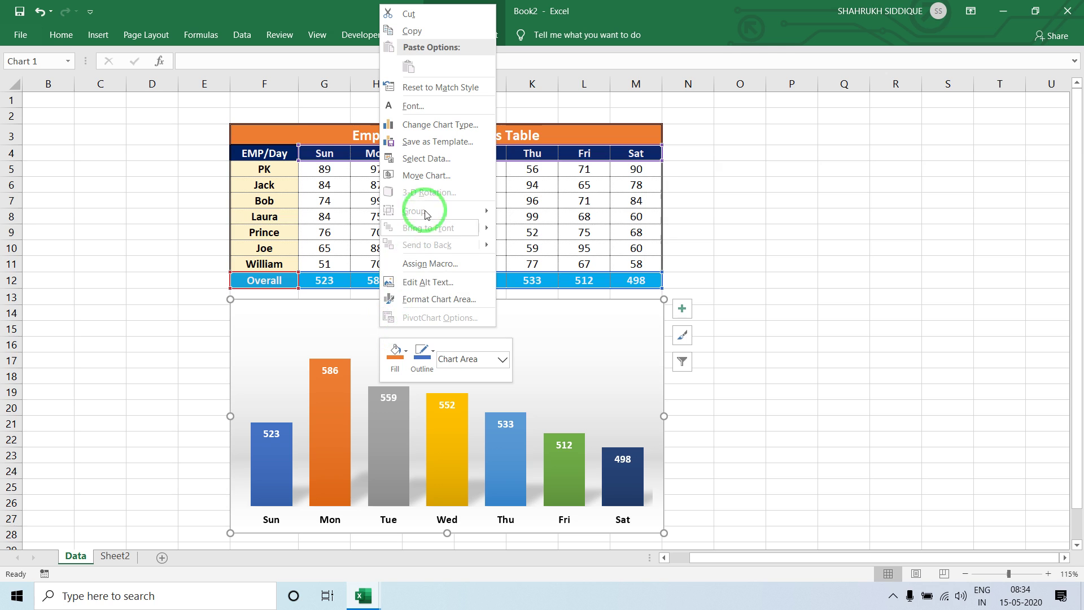
left_click(429, 160)
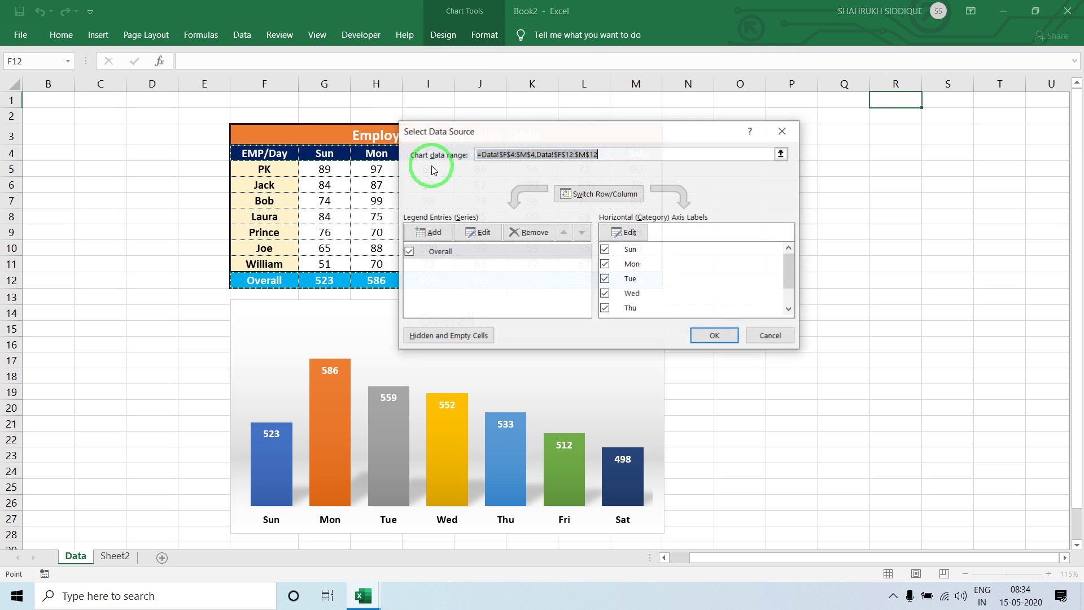
left_click(453, 252)
left_click(466, 239)
left_click(556, 225)
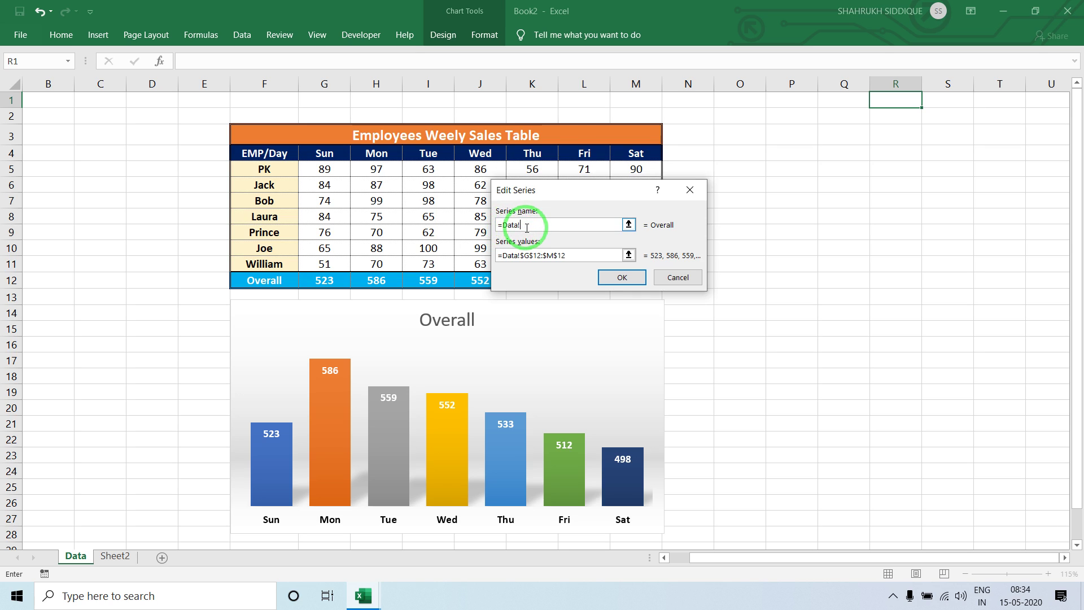
key("F3")
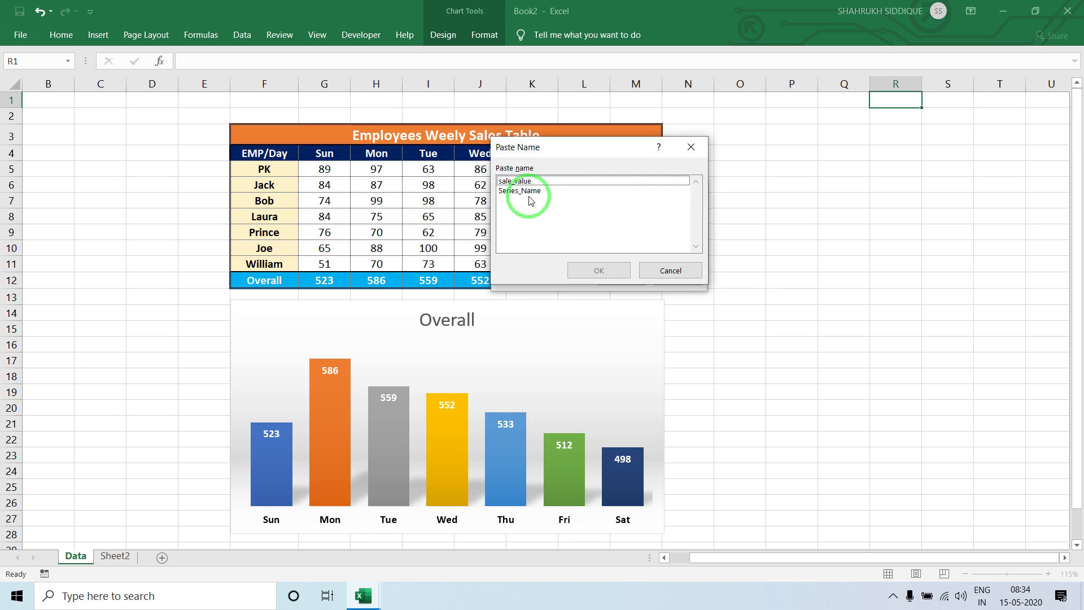
left_click(530, 193)
double_click(531, 195)
left_click(576, 257)
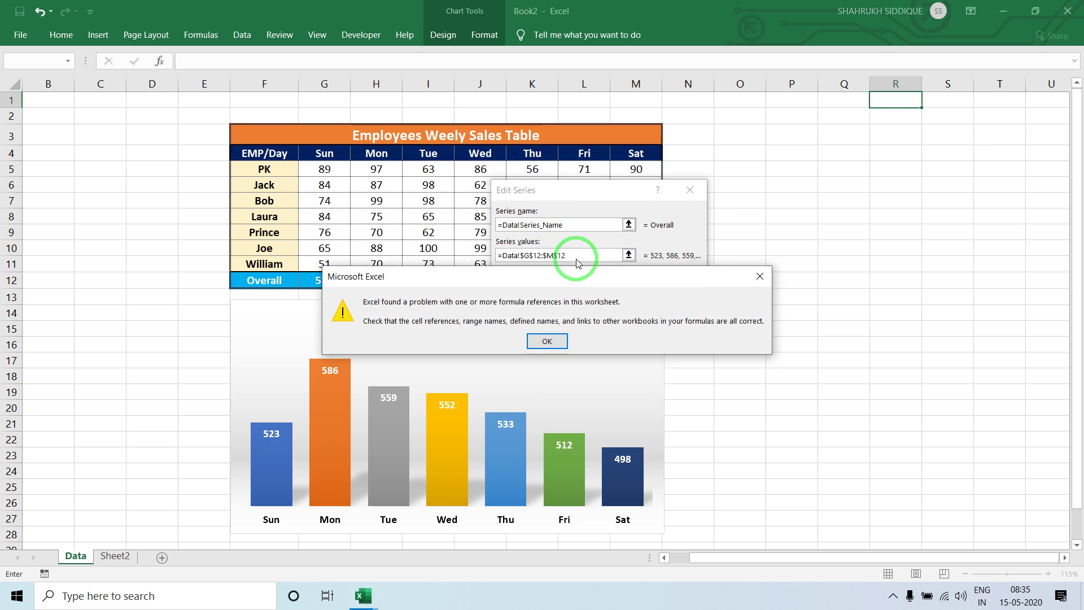
key("Return")
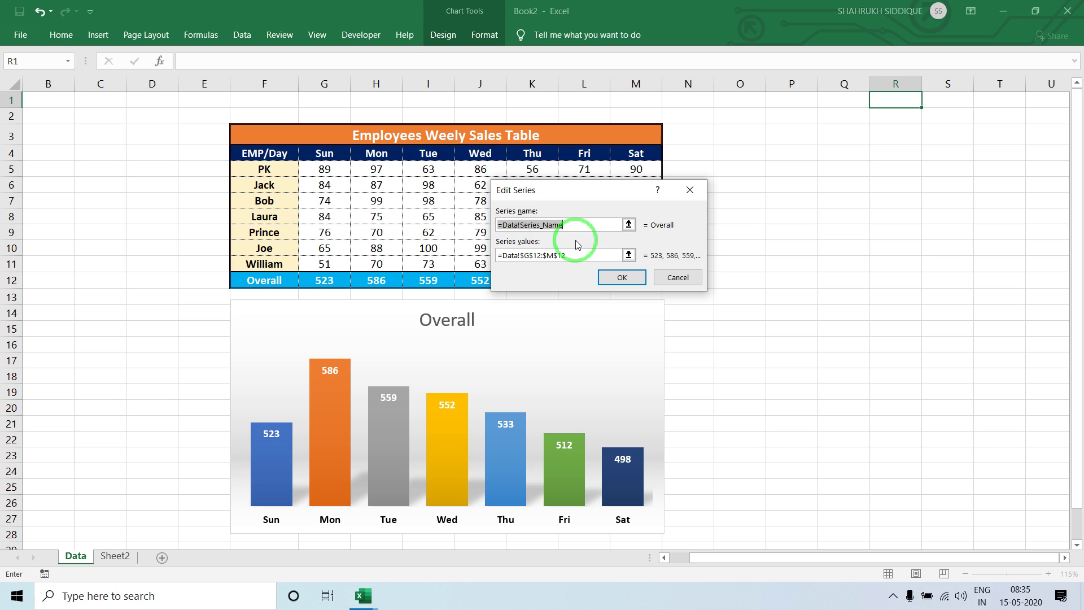
key("Escape")
Step: Retry Series_Name as the series name, cancel both dialogs after the error, and select PK's row
left_click(491, 233)
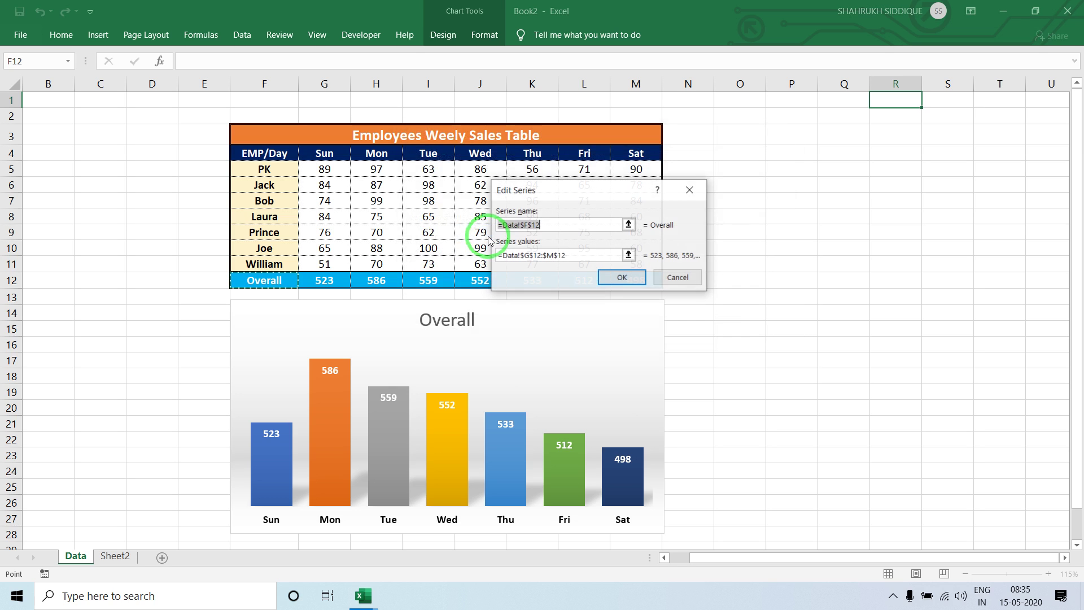
left_click(554, 225)
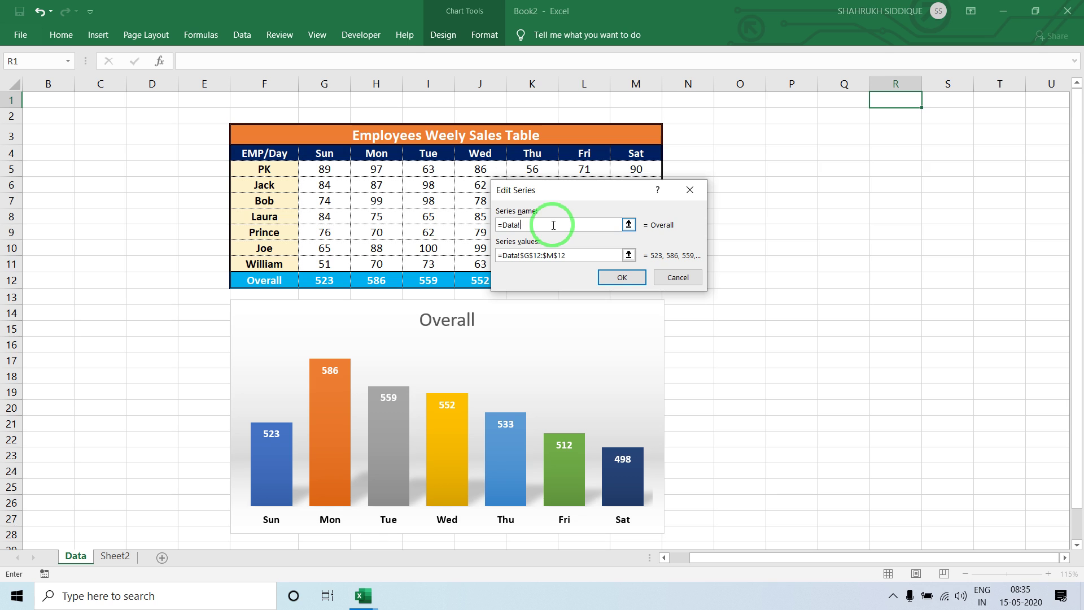
key("F3")
key("Down")
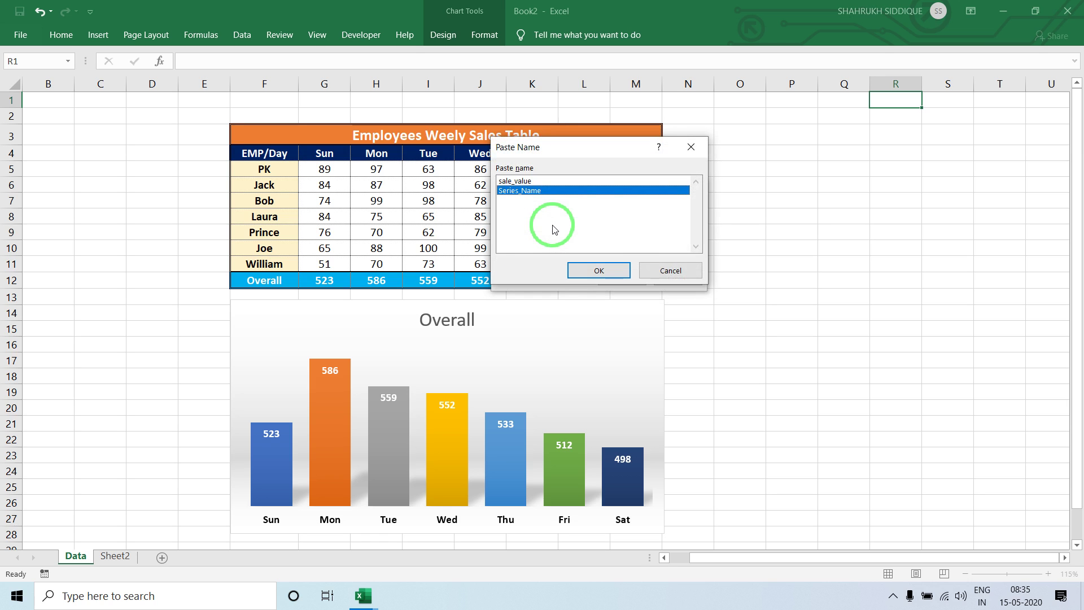
key("Return")
key("Return")
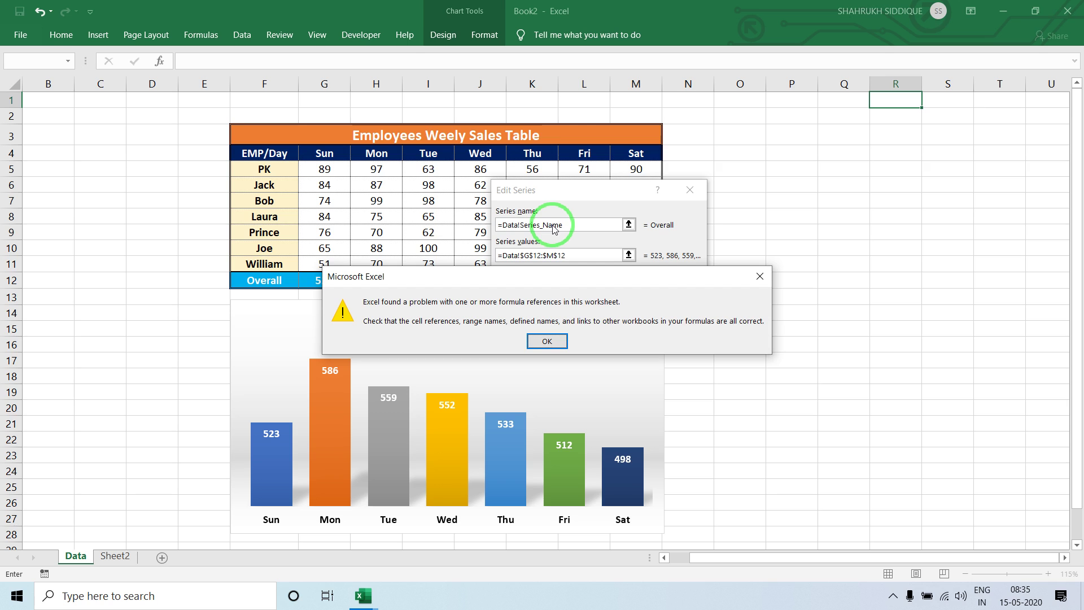
key("Return")
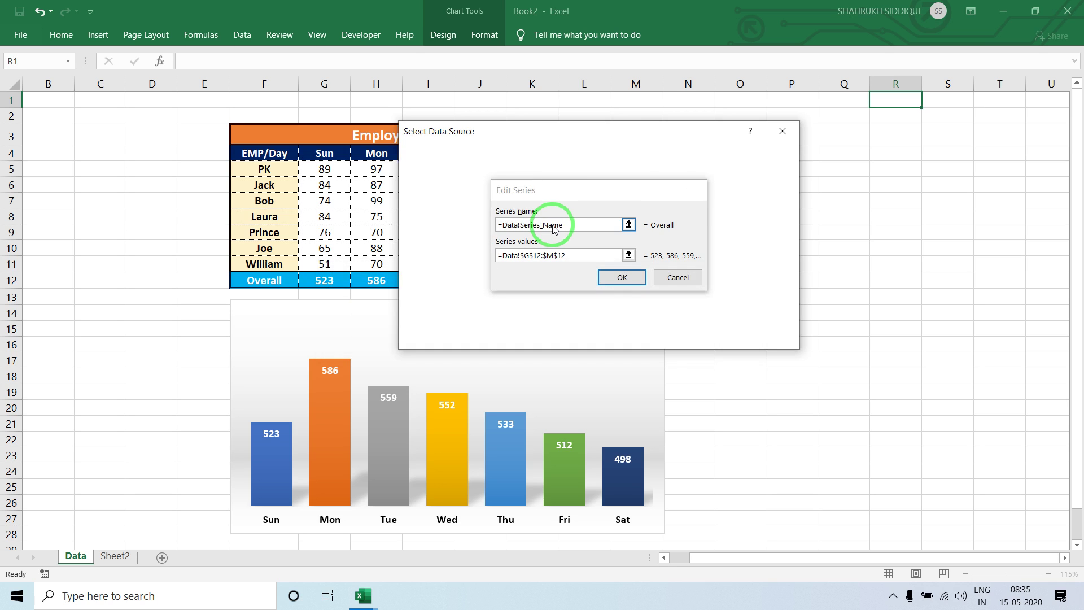
key("Return")
key("Return")
left_click(699, 167)
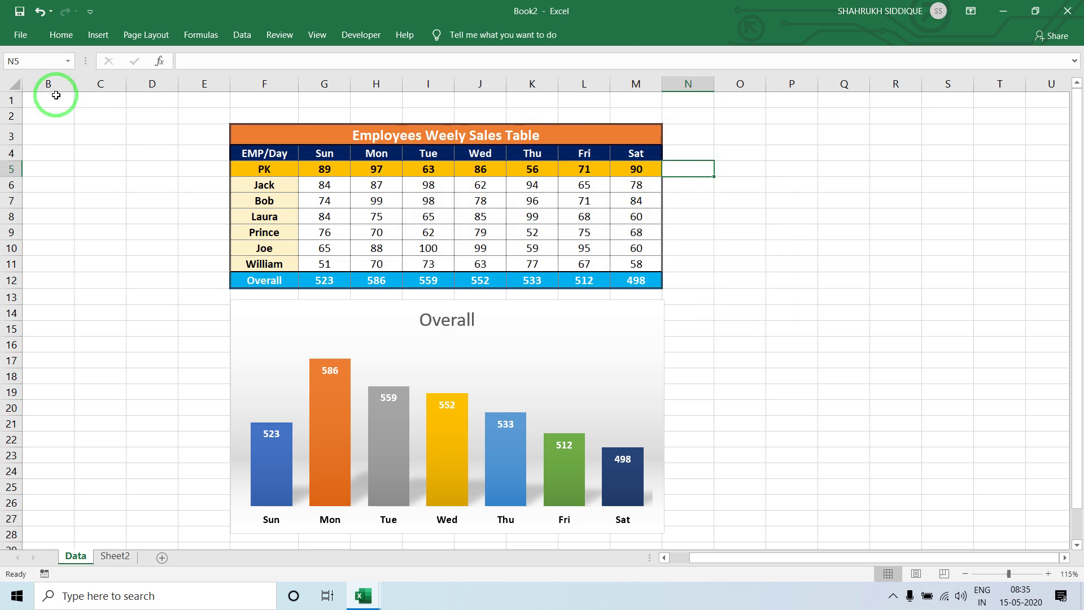
Step: Set the Overall series values to Data!sale_value and test it with Bob's row
left_click(243, 305)
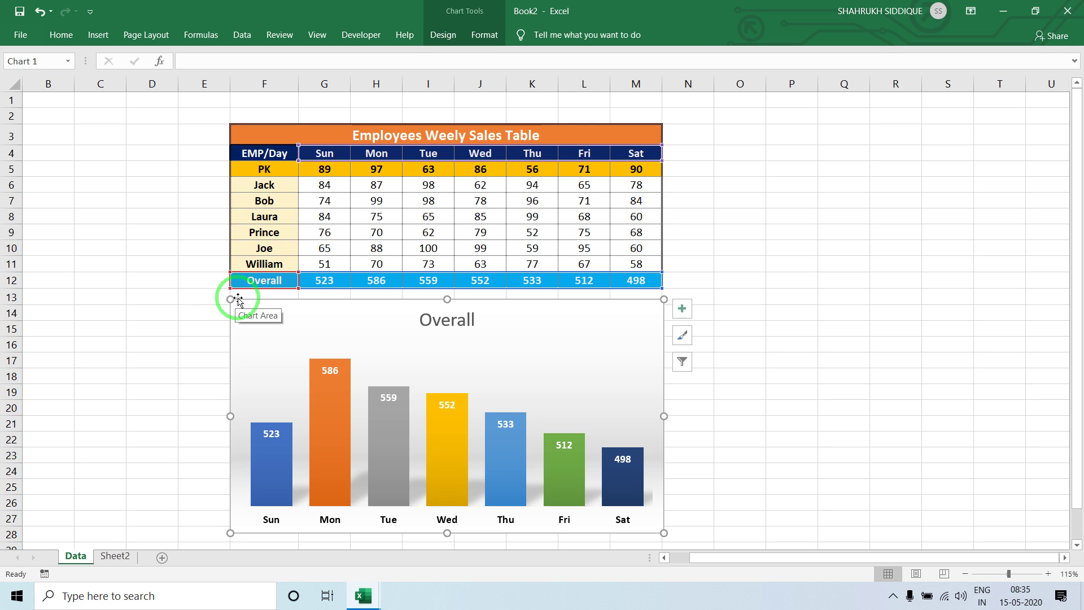
right_click(238, 301)
left_click(266, 346)
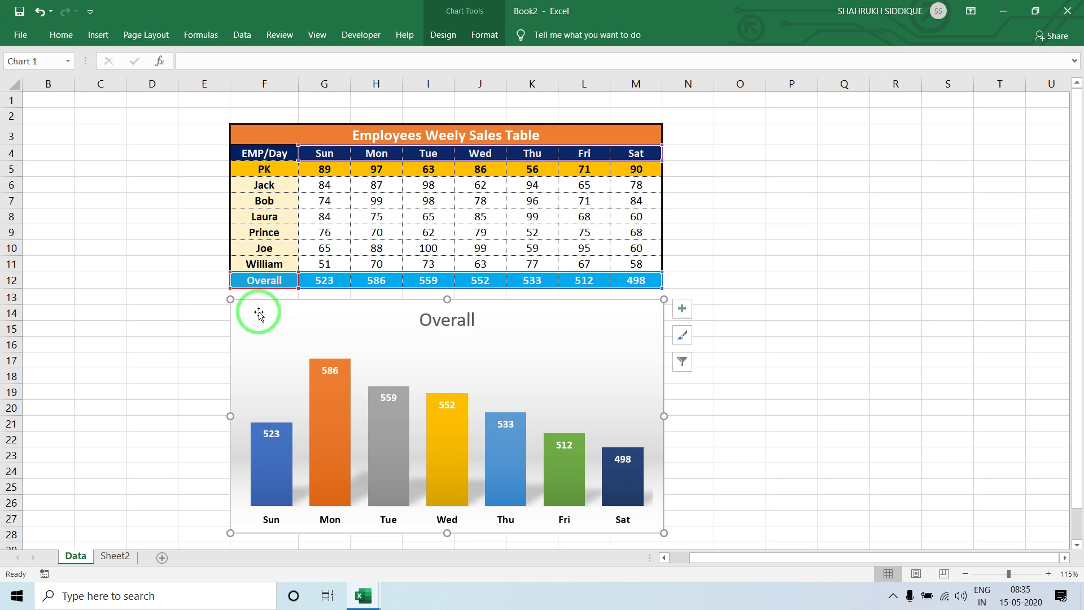
right_click(265, 302)
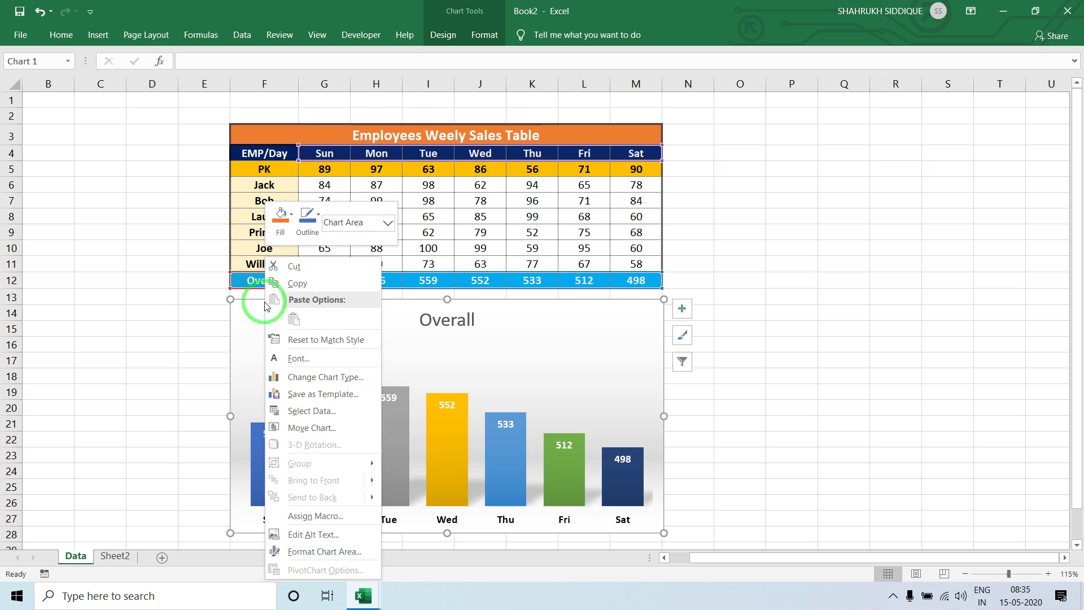
left_click(313, 411)
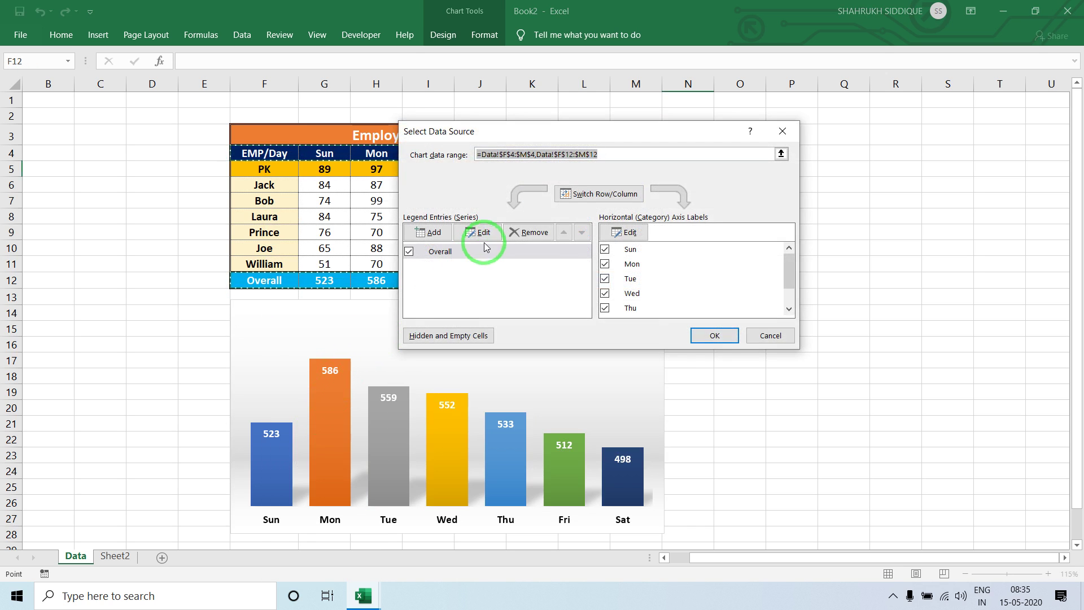
left_click(485, 247)
left_click(581, 254)
key("BackSpace")
key("BackSpace")
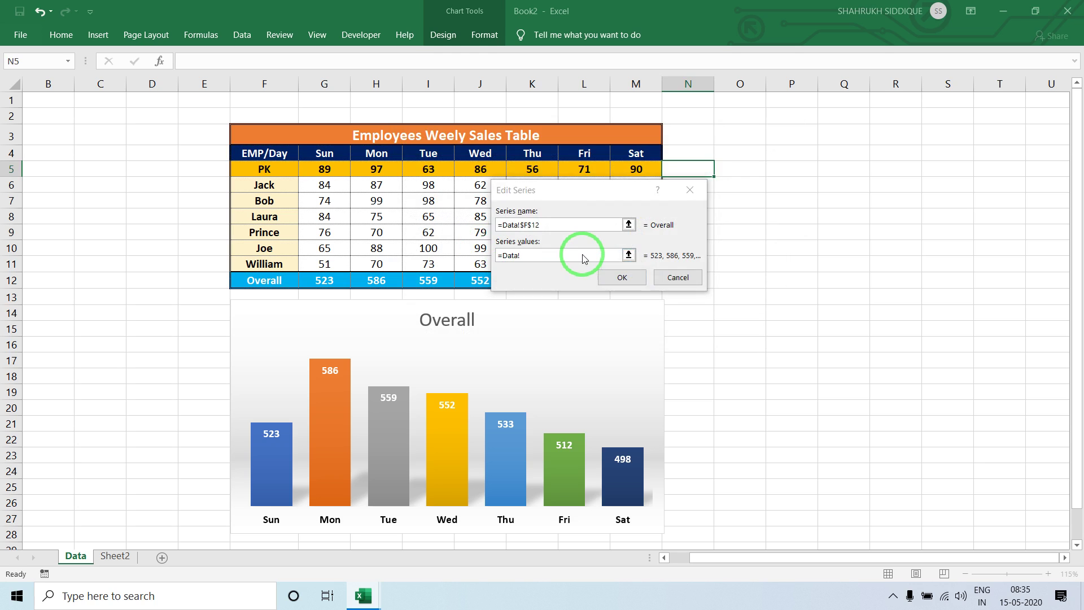
key("F3")
key("Return")
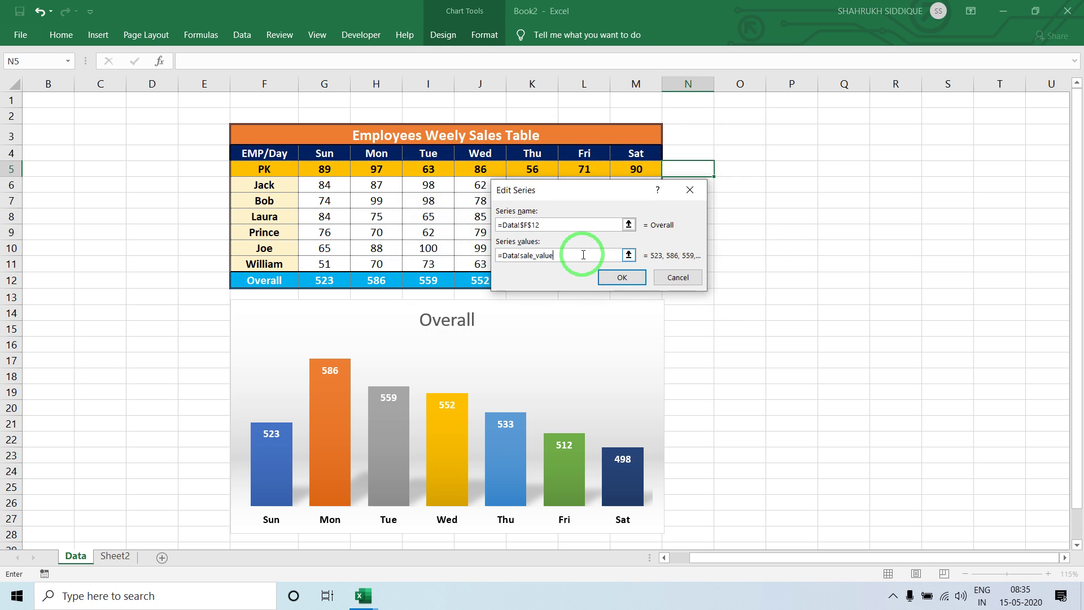
left_click(621, 277)
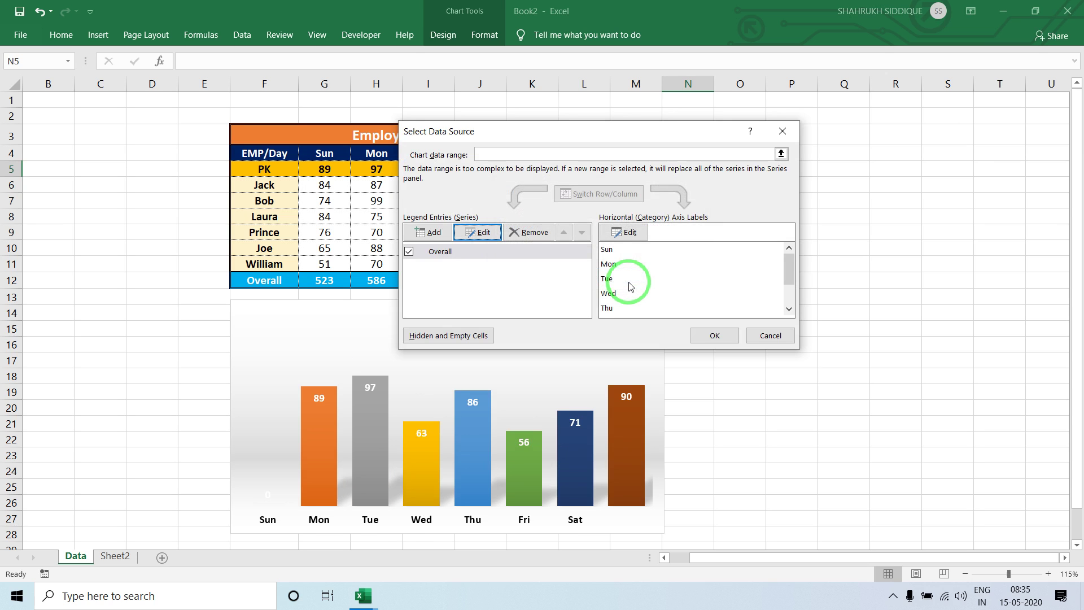
left_click(726, 334)
left_click(695, 200)
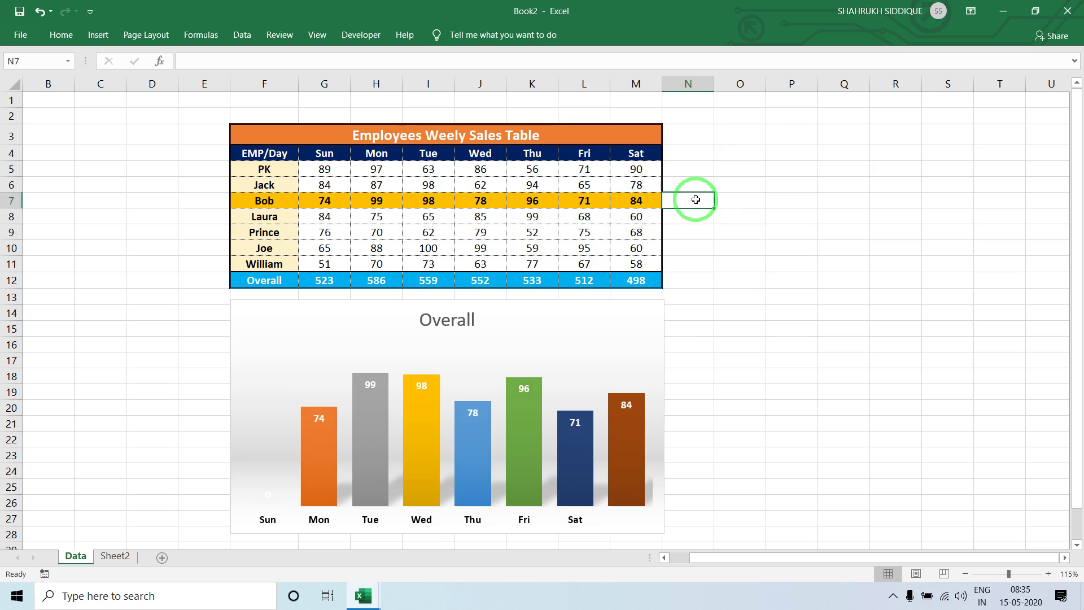
Step: Step through the Jack, PK, Bob, Laura and Prince rows, watching the bars update
left_click(704, 186)
left_click(713, 165)
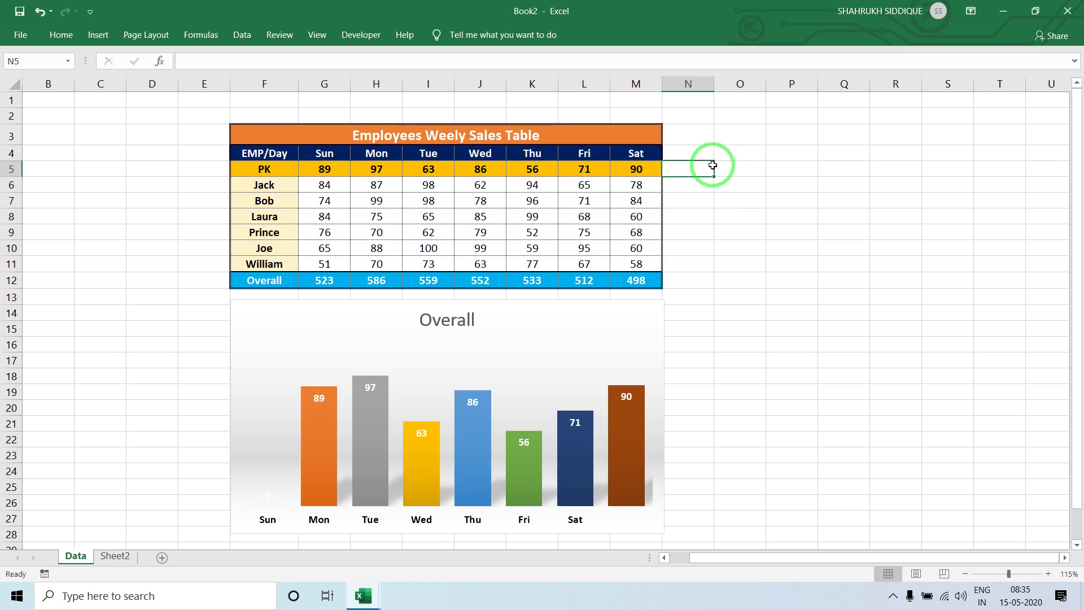
left_click(697, 200)
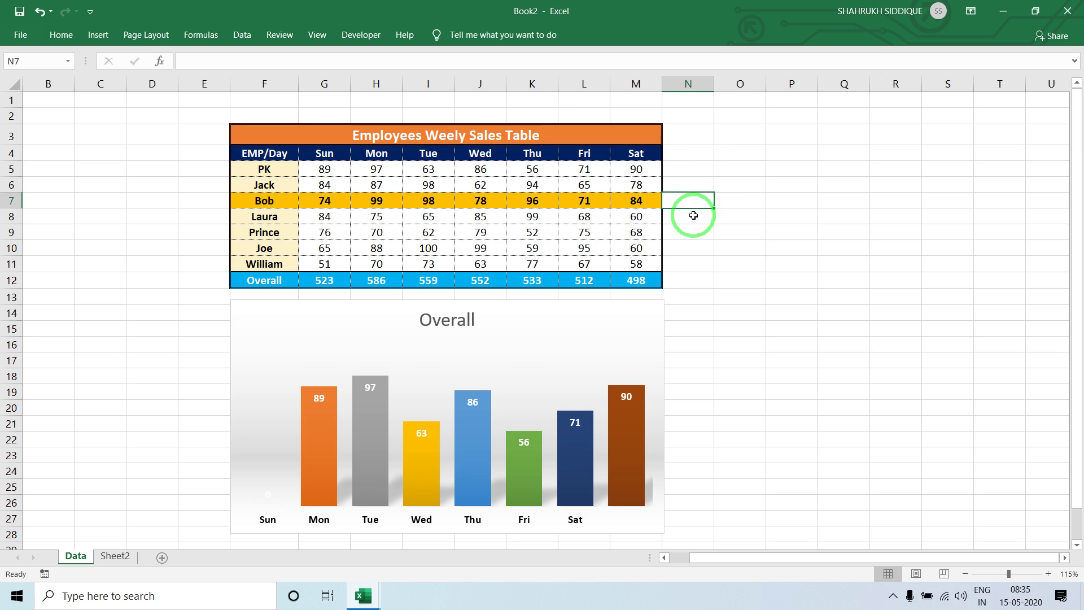
left_click(696, 216)
left_click(694, 233)
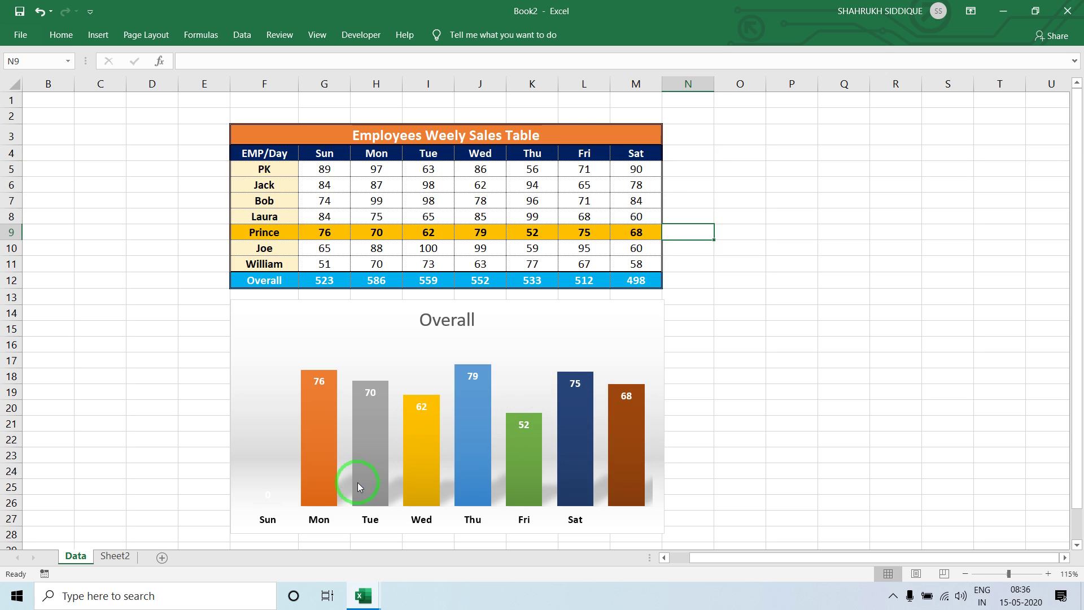
left_click(282, 356)
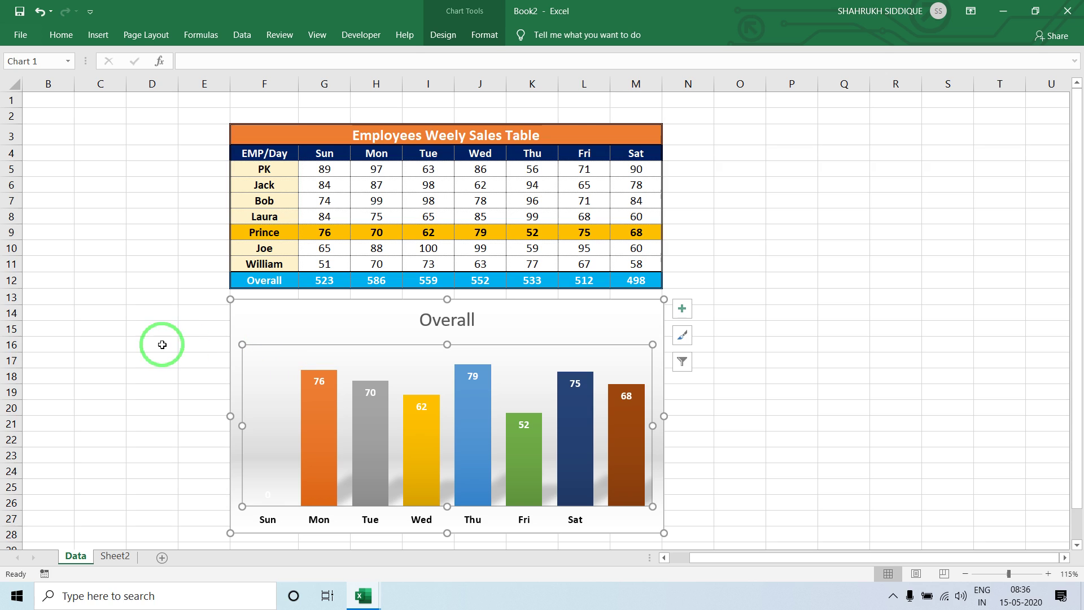
Step: Attempt =Data!Series_Name as the series name; after Excel's warning, close the dialogs
right_click(299, 318)
left_click(377, 411)
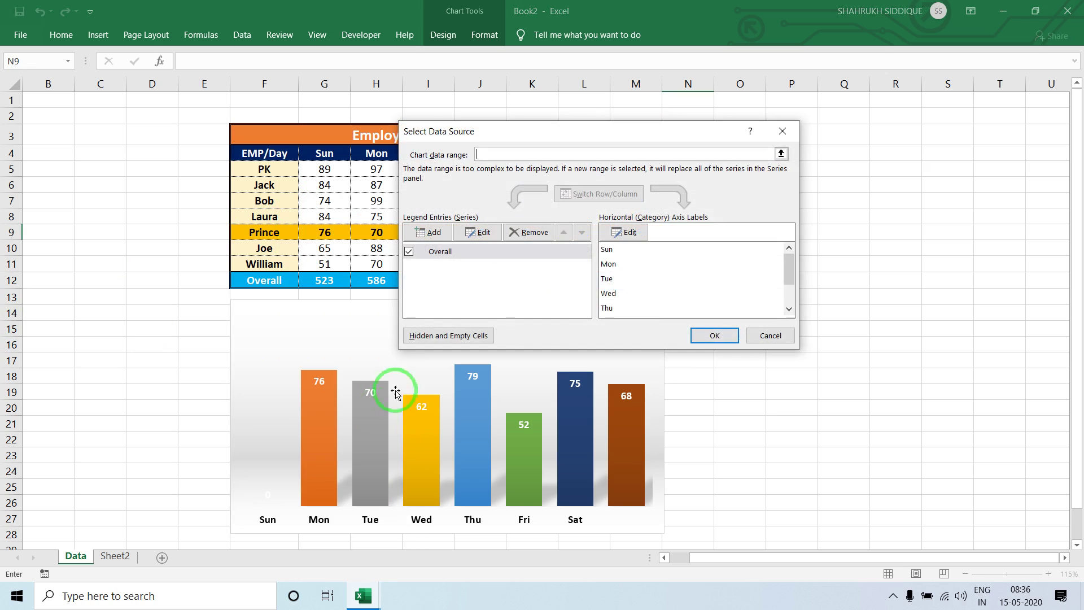
left_click(472, 238)
left_click(552, 224)
type("=")
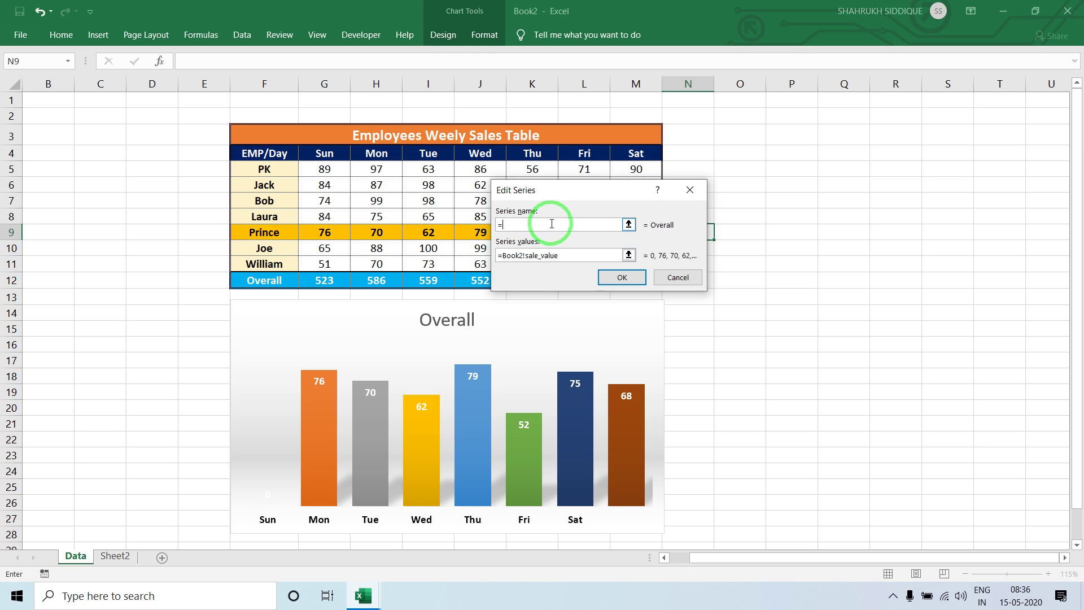
left_click(113, 195)
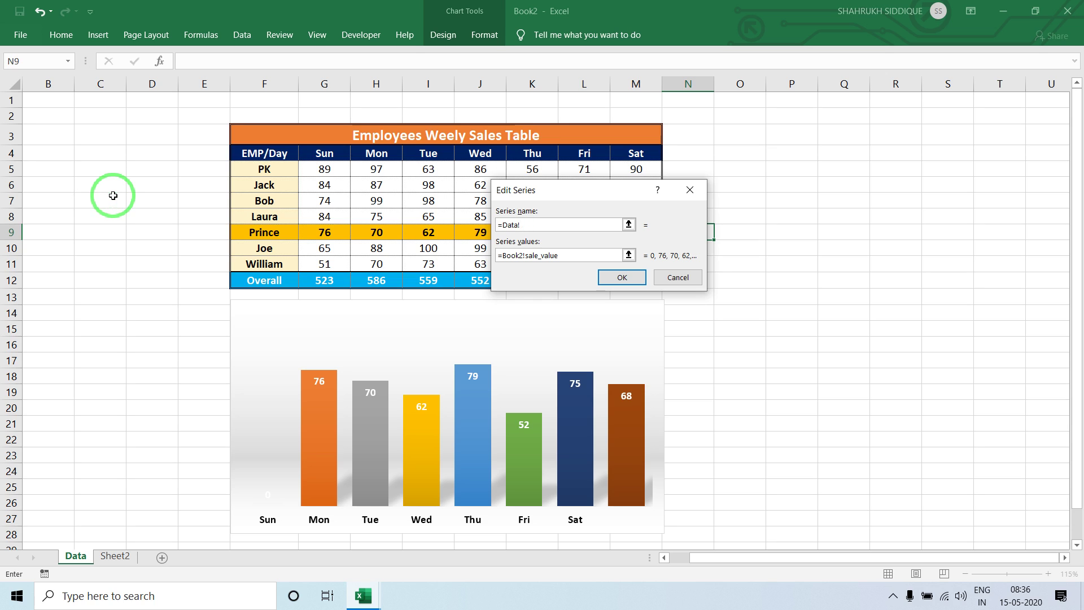
key("F3")
key("Down")
key("Return")
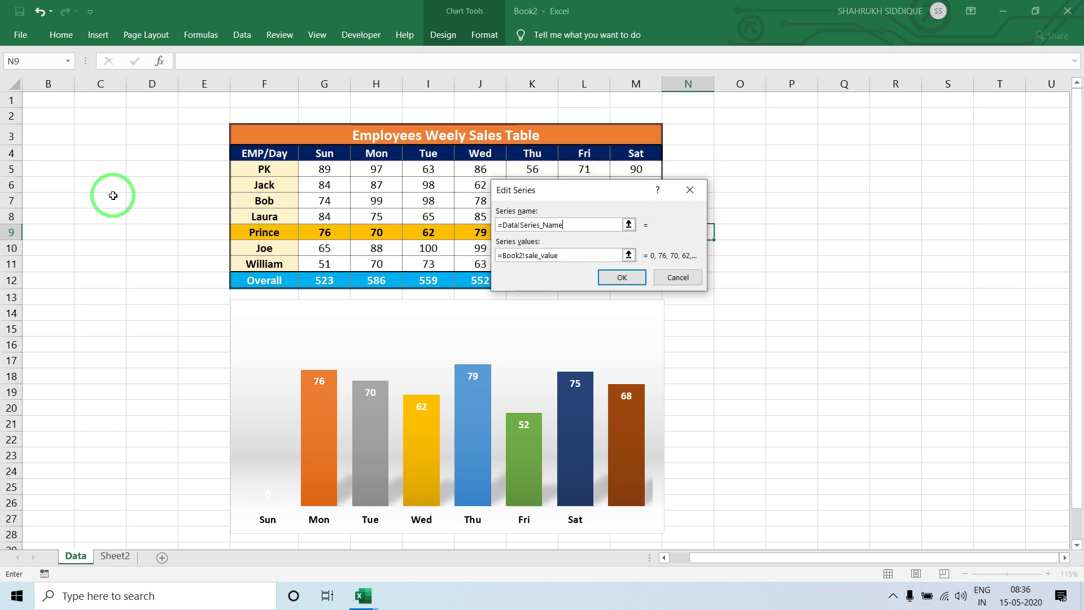
left_click(622, 277)
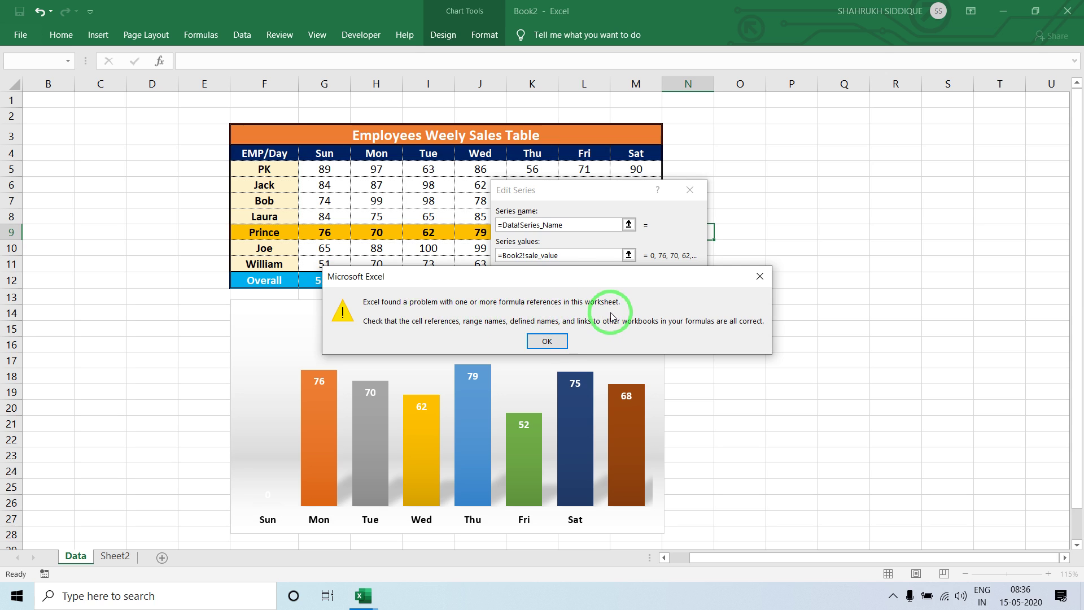
left_click(547, 343)
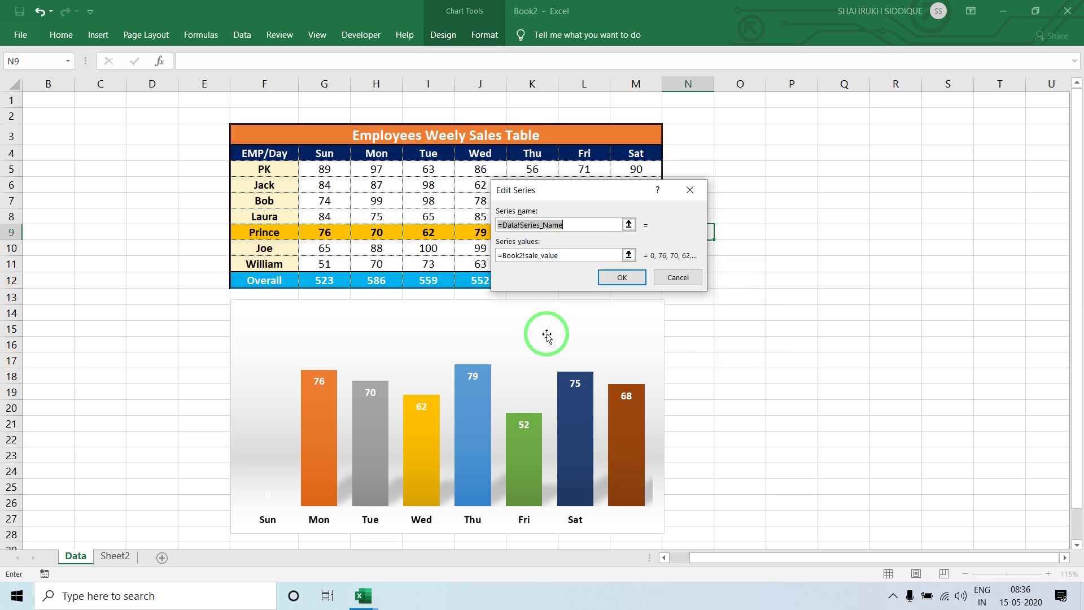
key("Return")
key("Return")
left_click(862, 159)
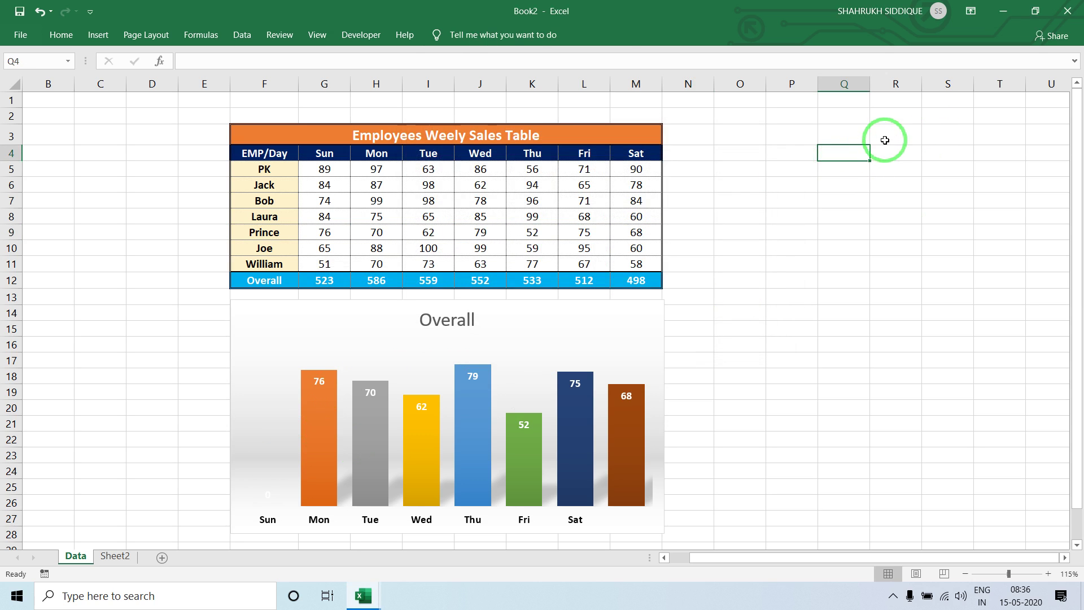
Step: Test the chart with a row outside the table, PK's row, then the Overall totals
left_click(885, 138)
left_click(941, 167)
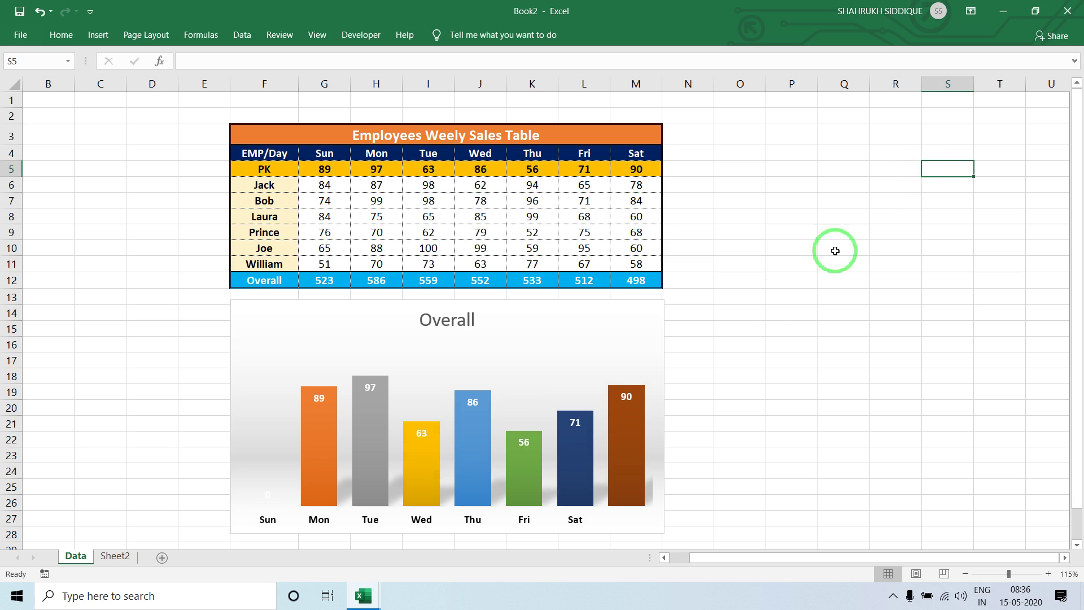
left_click(668, 280)
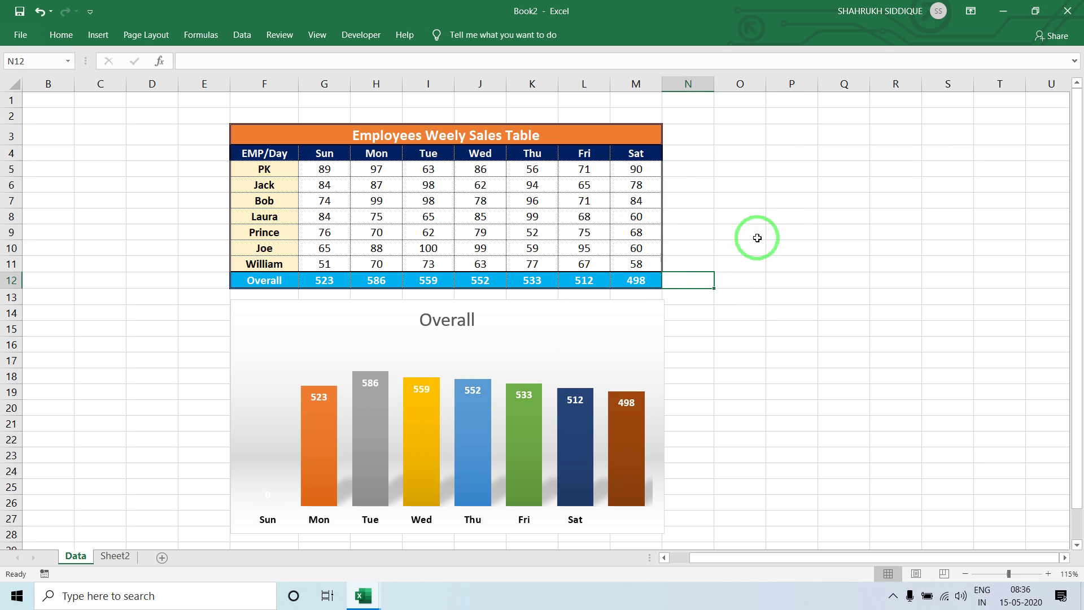
Step: Enter =Series_Name in cell Q2 so it displays Overall
left_click(820, 115)
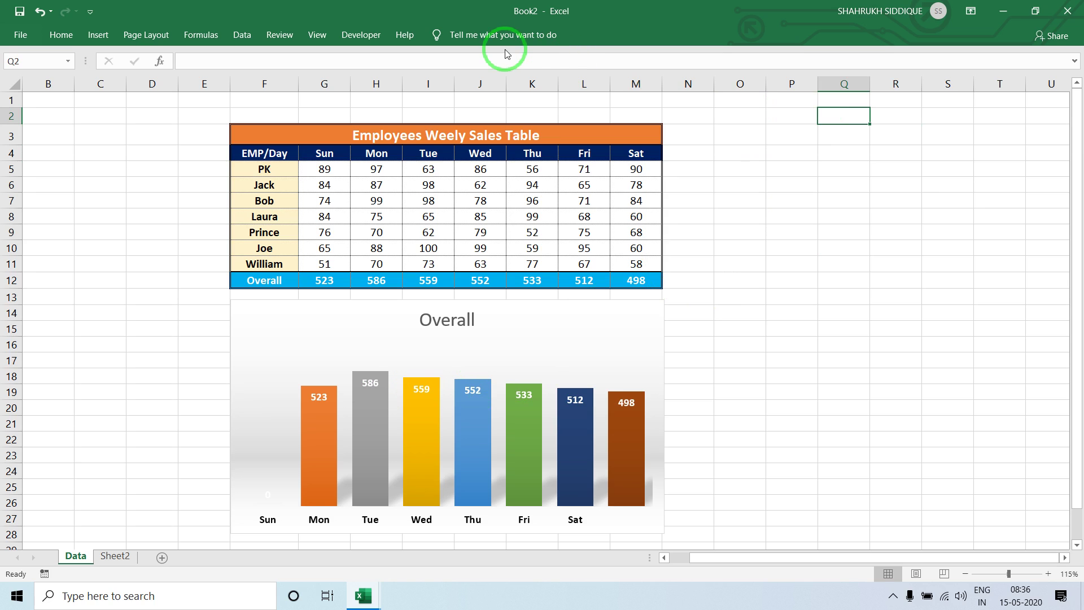
key("F3")
key("Down")
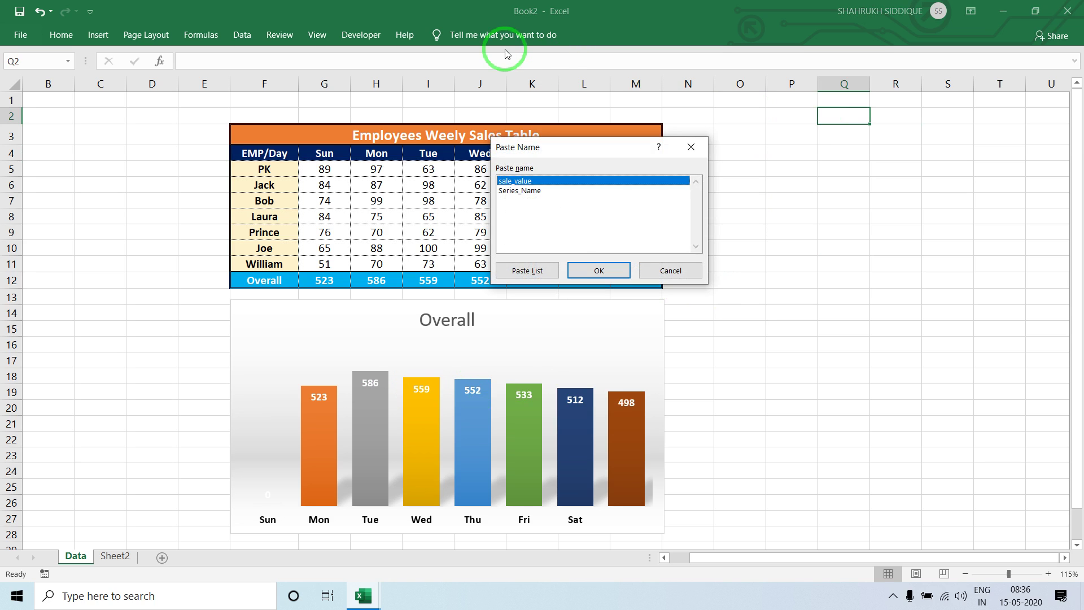
key("Return")
key("Return")
key("Up")
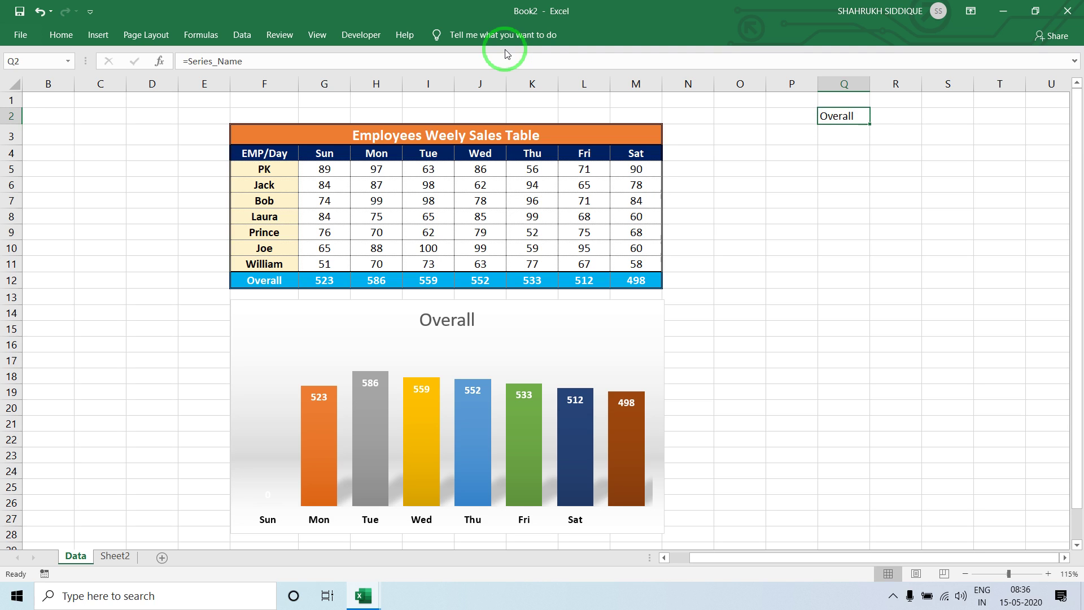
key("ctrl+Return")
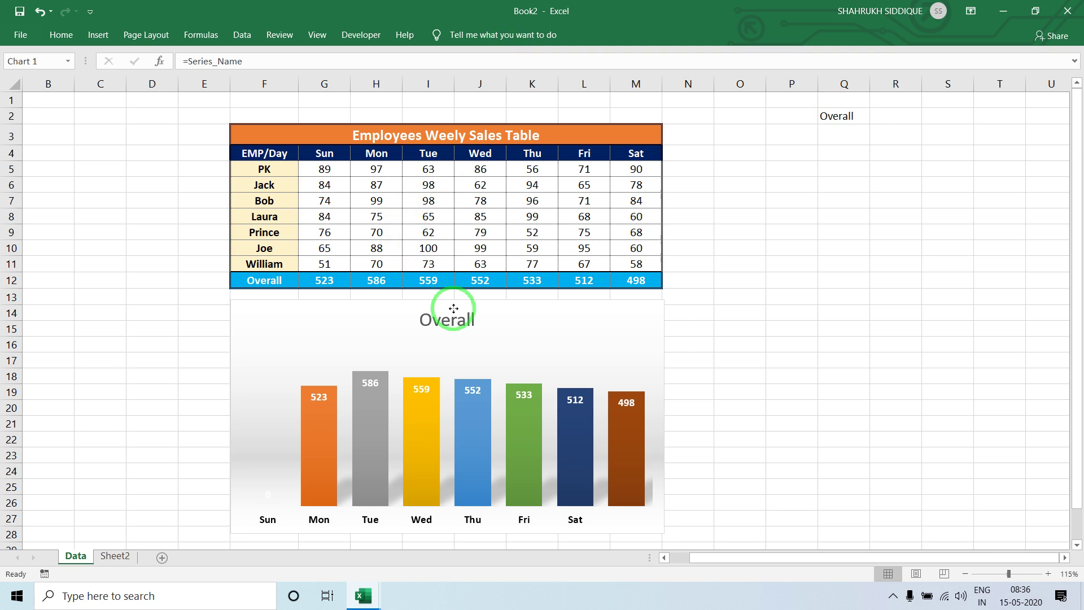
left_click(452, 307)
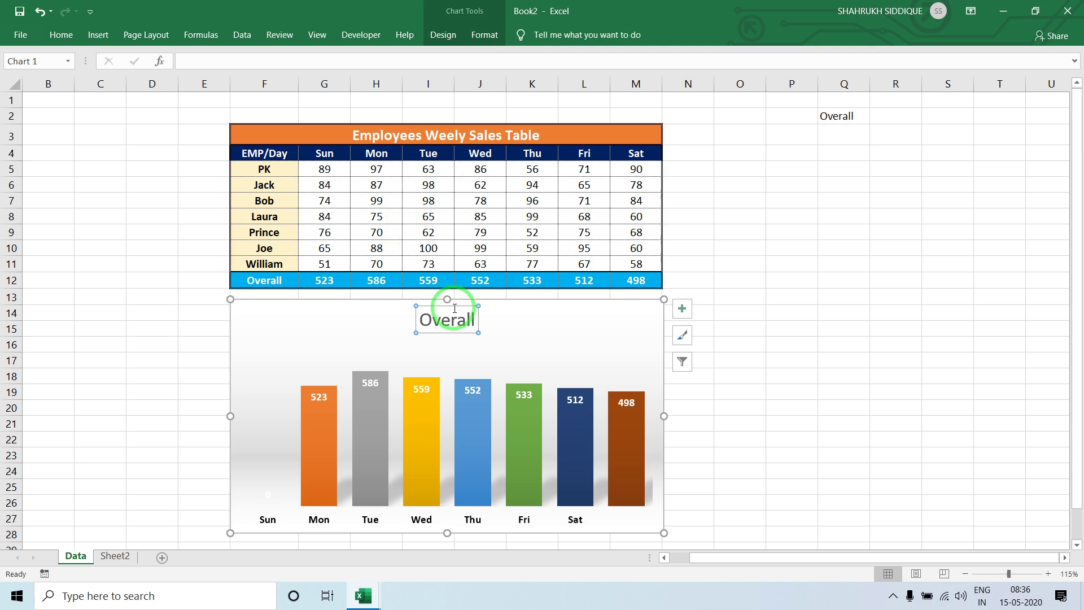
Step: Point the chart's series name at cell Q2 (=Data!$Q$2)
double_click(455, 308)
right_click(455, 308)
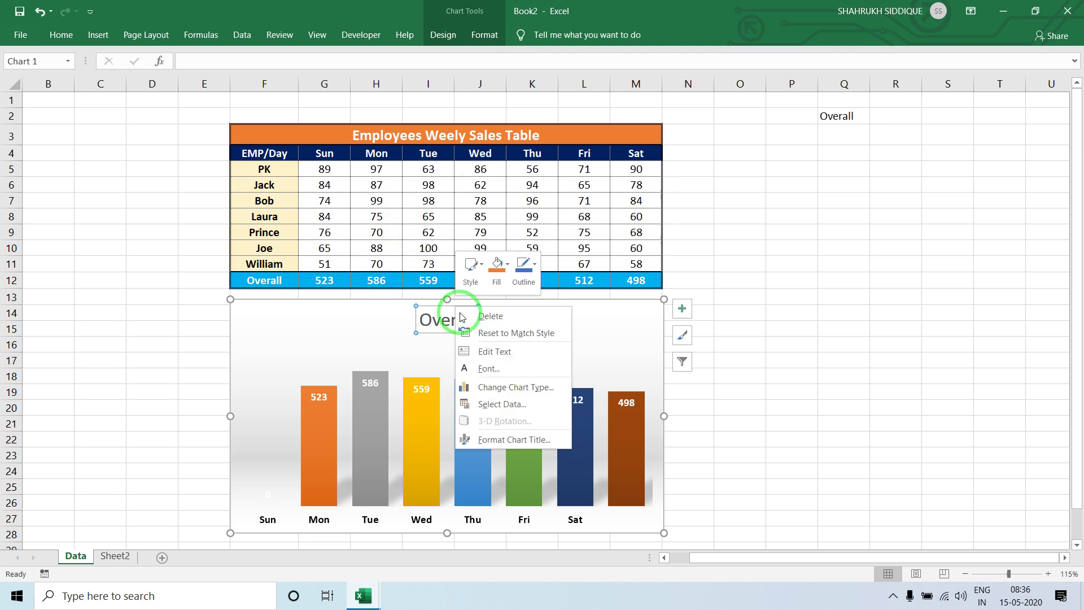
left_click(507, 404)
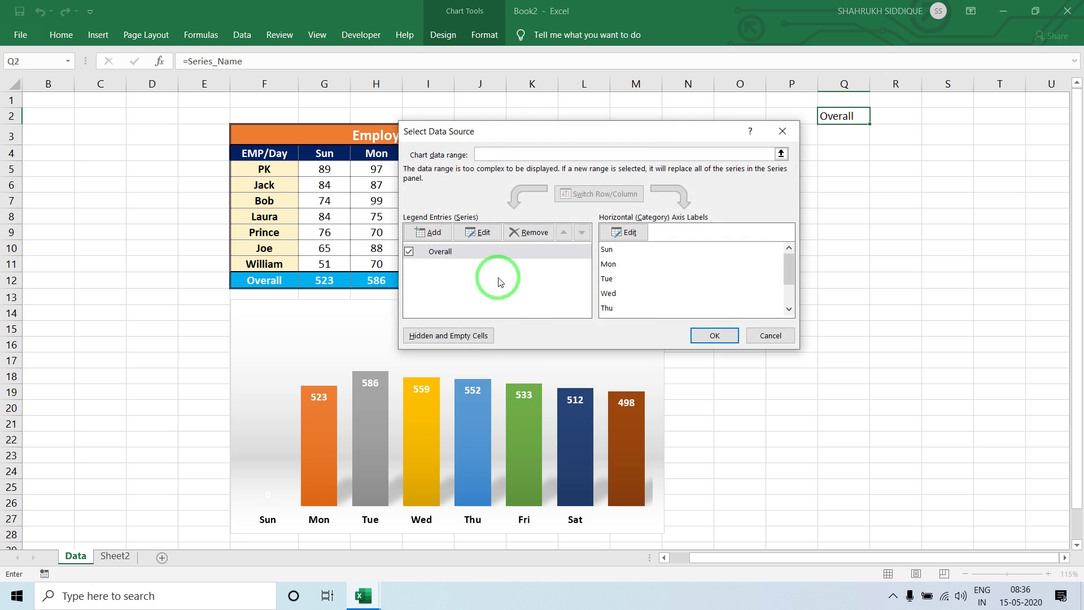
left_click(498, 231)
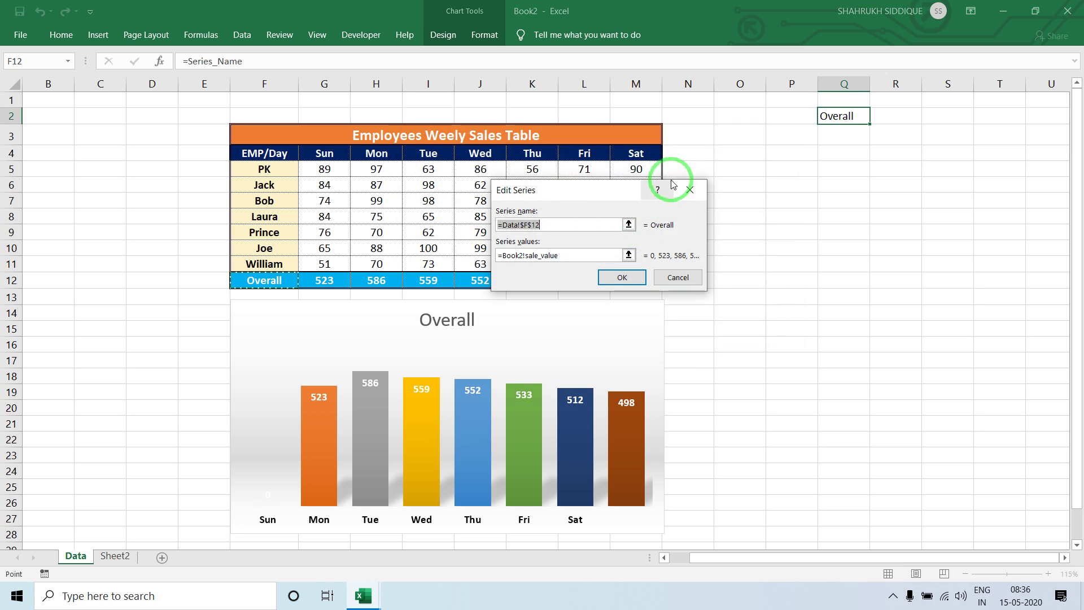
left_click(837, 114)
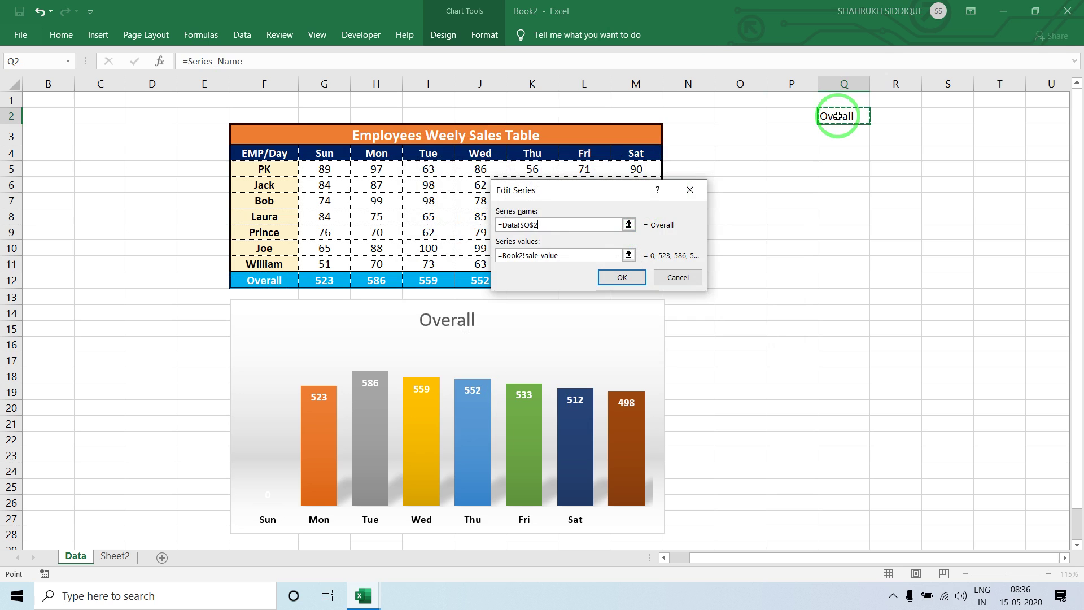
key("Return")
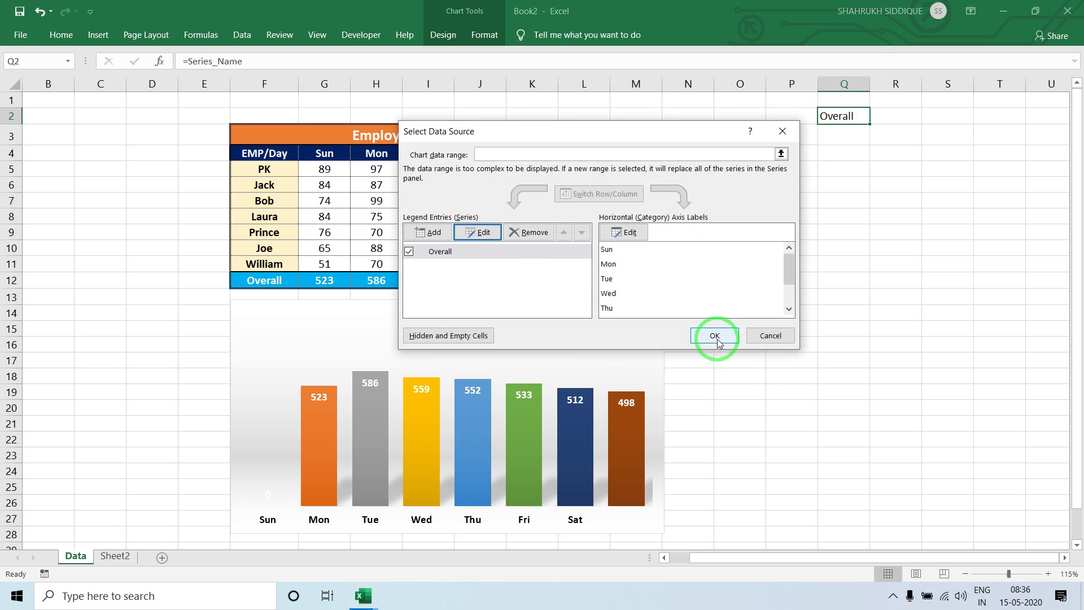
left_click(714, 335)
Step: Test the chart title and bars with Bob's row, then PK's
left_click(692, 201)
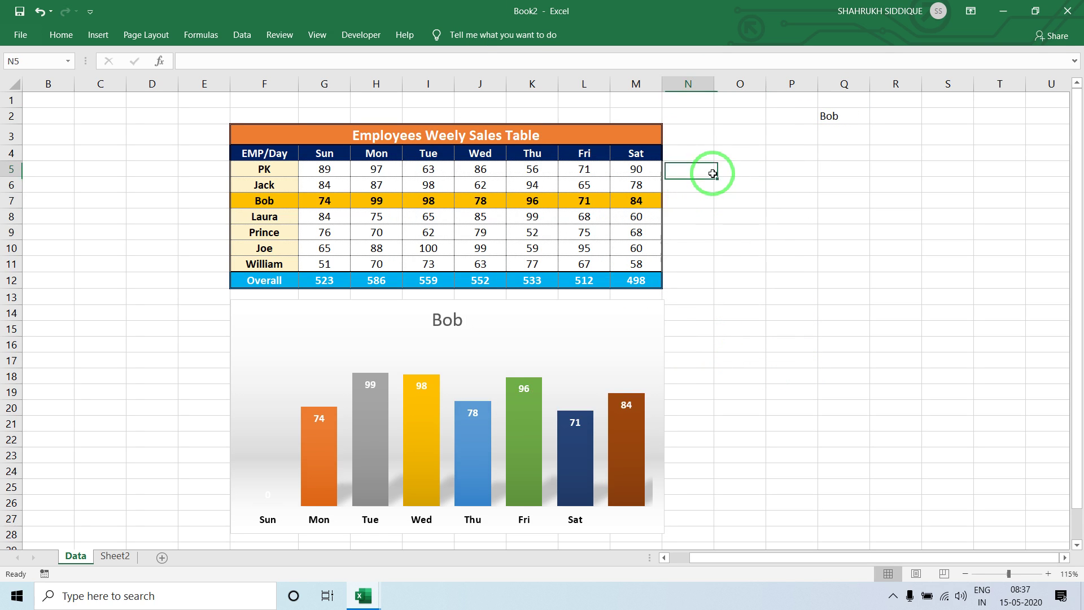
left_click(688, 164)
key("alt+Tab")
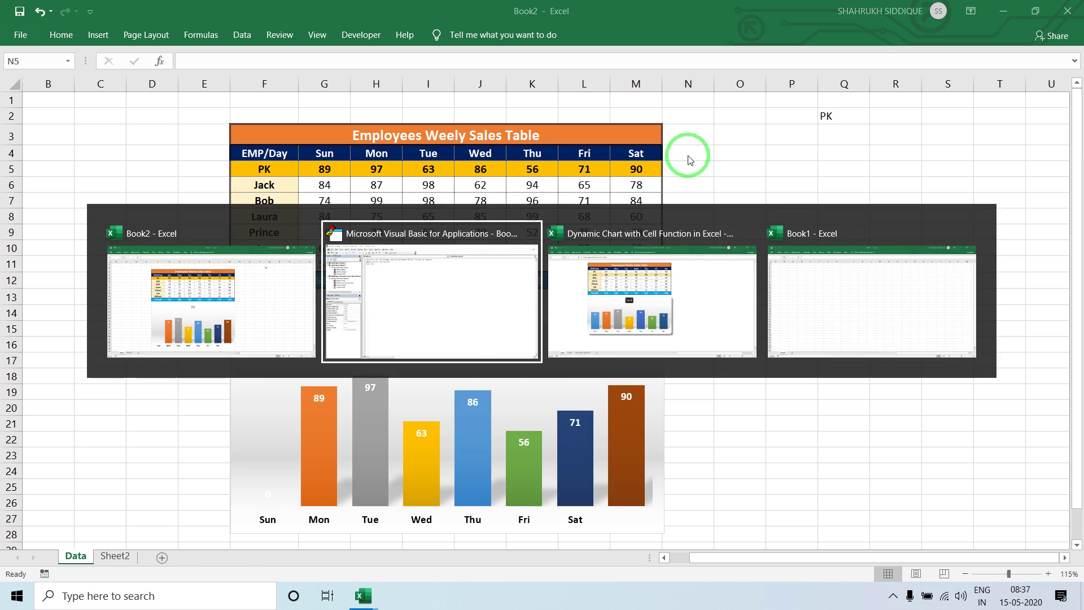
Step: Nudge the chart up-left and enlarge its plot area to fill the chart
key("alt+Tab")
key("alt+Tab")
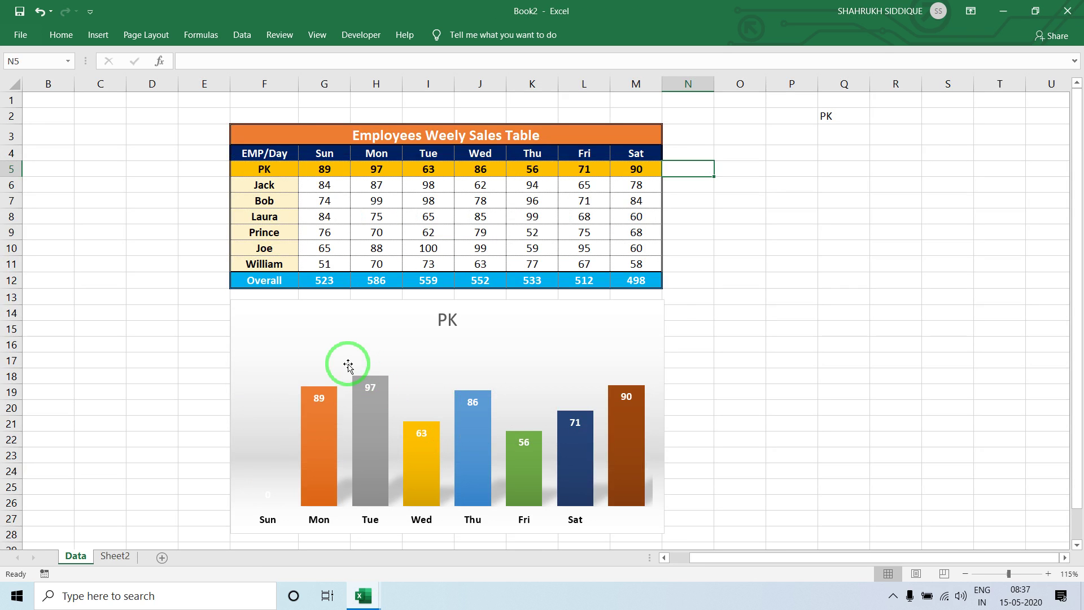
left_click(347, 365)
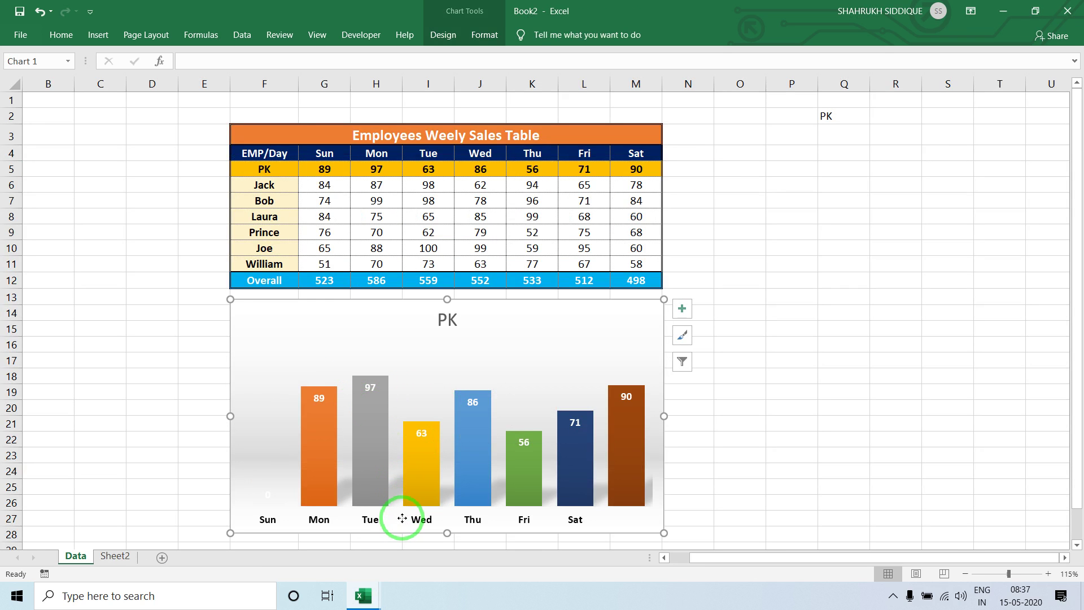
left_click_drag(370, 523, 355, 509)
left_click(266, 370)
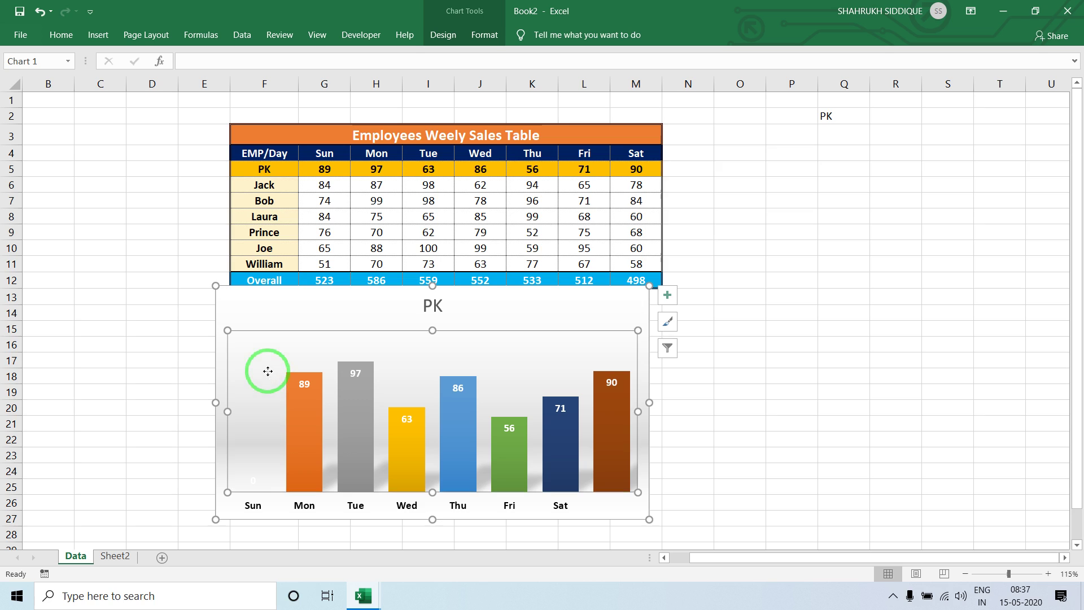
left_click_drag(227, 330, 194, 321)
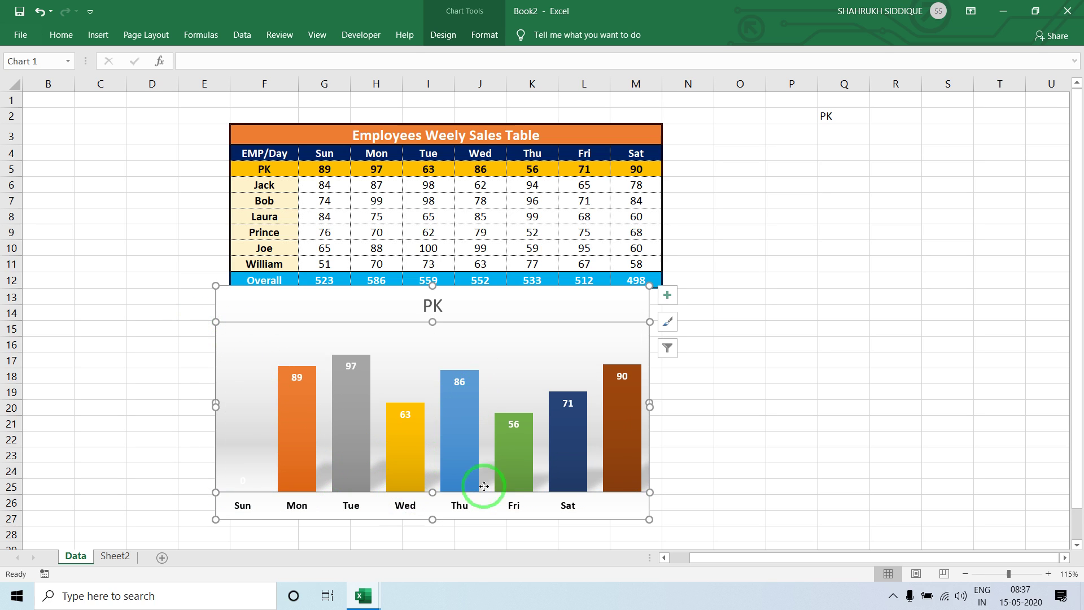
Step: Move the chart just below the table and test it with Prince's row and the Overall totals
left_click(804, 336)
left_click(582, 293)
left_click_drag(586, 295, 592, 310)
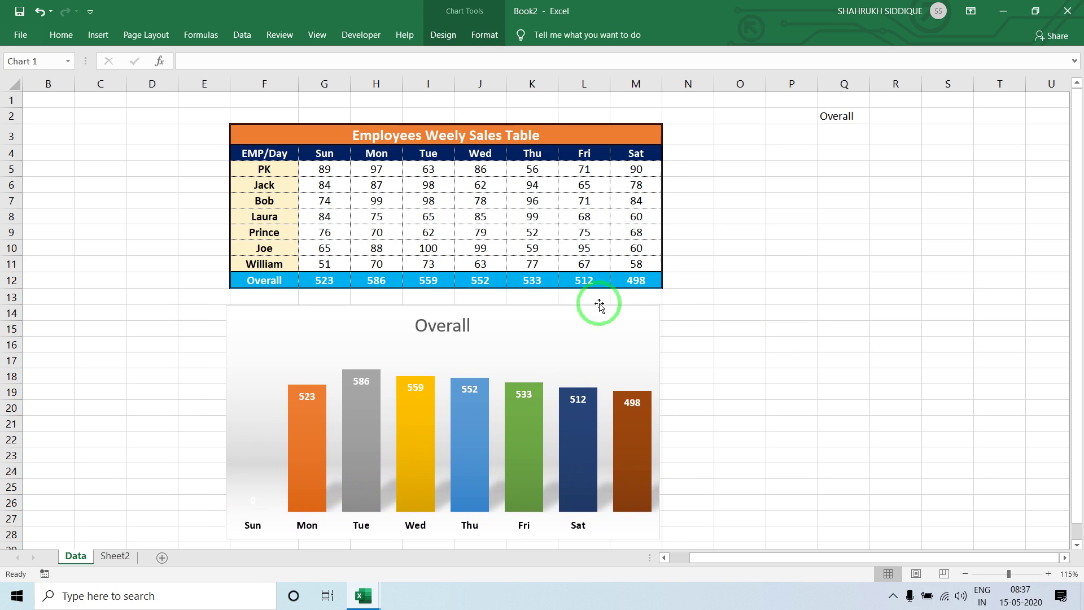
left_click(708, 228)
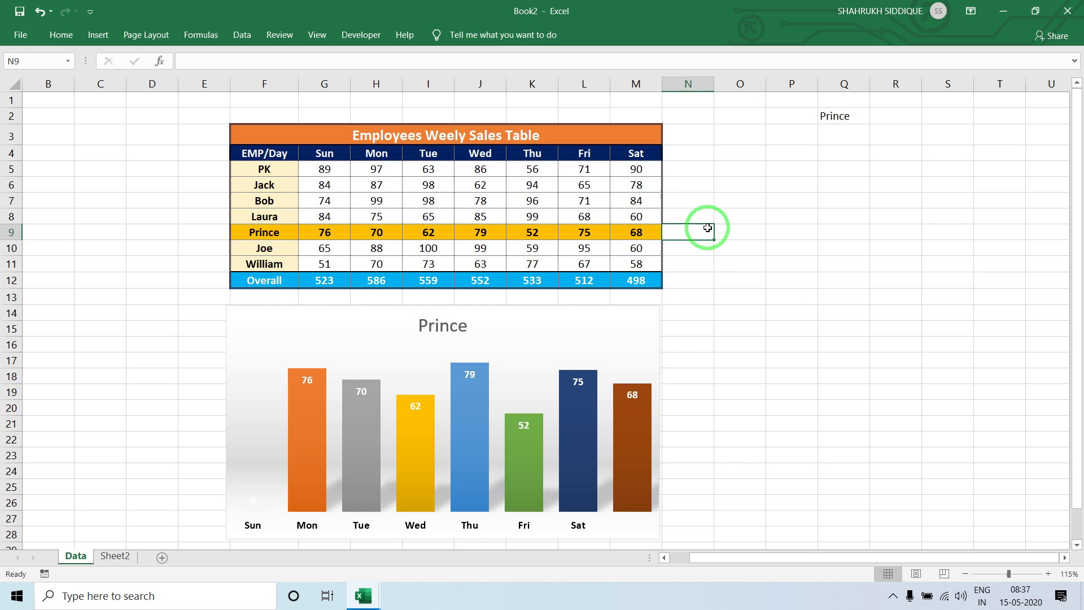
left_click(717, 161)
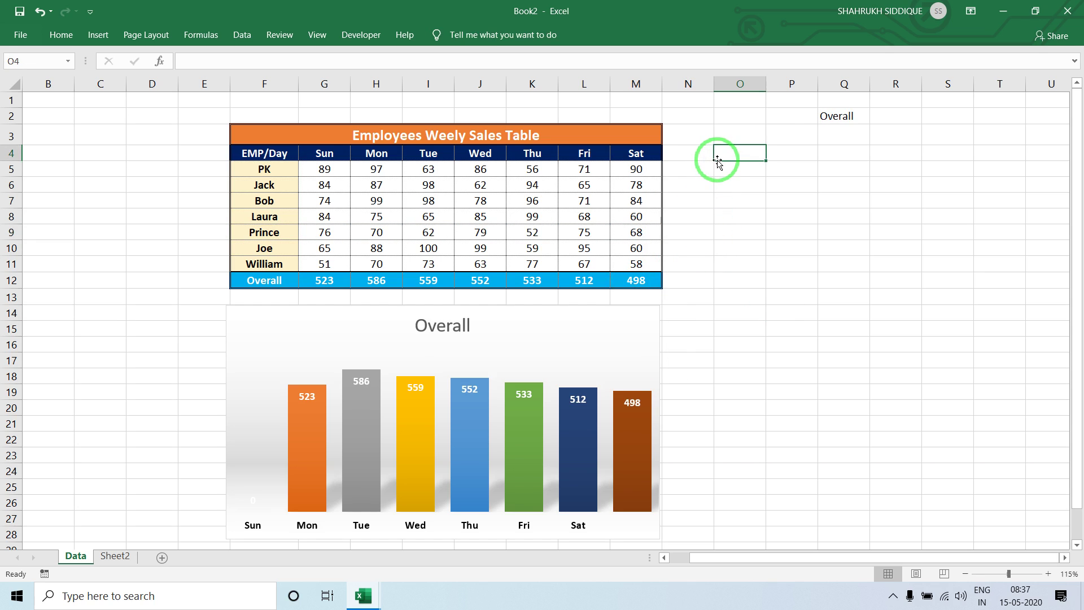
left_click(613, 310)
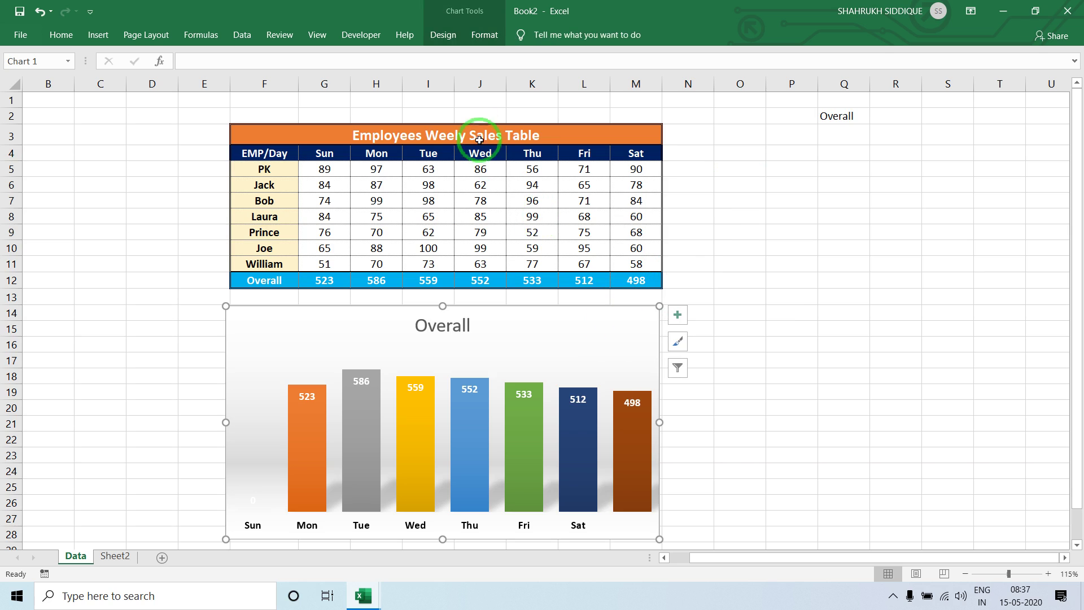
left_click(484, 35)
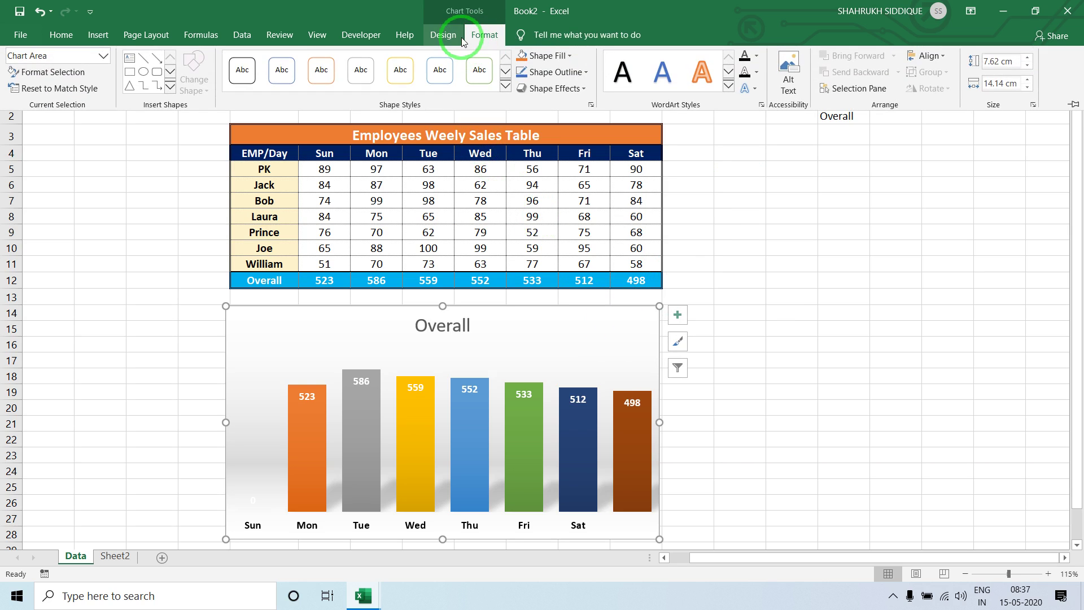
Step: Try chart styles 7 and 8, then settle on the chart style with a bold title
scroll(475, 35, "up", 1)
left_click(525, 85)
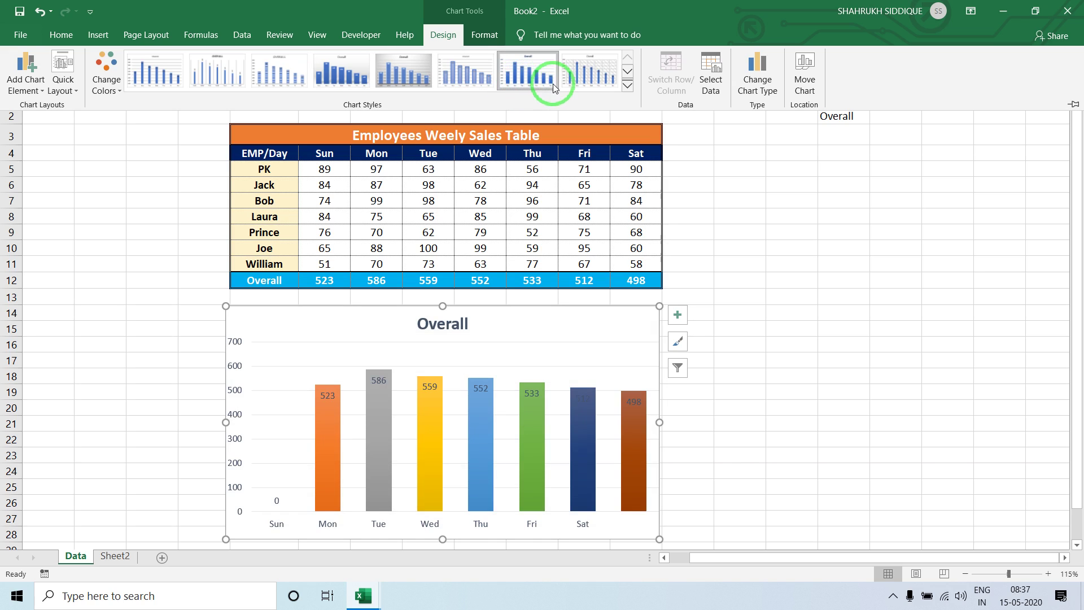
left_click(605, 84)
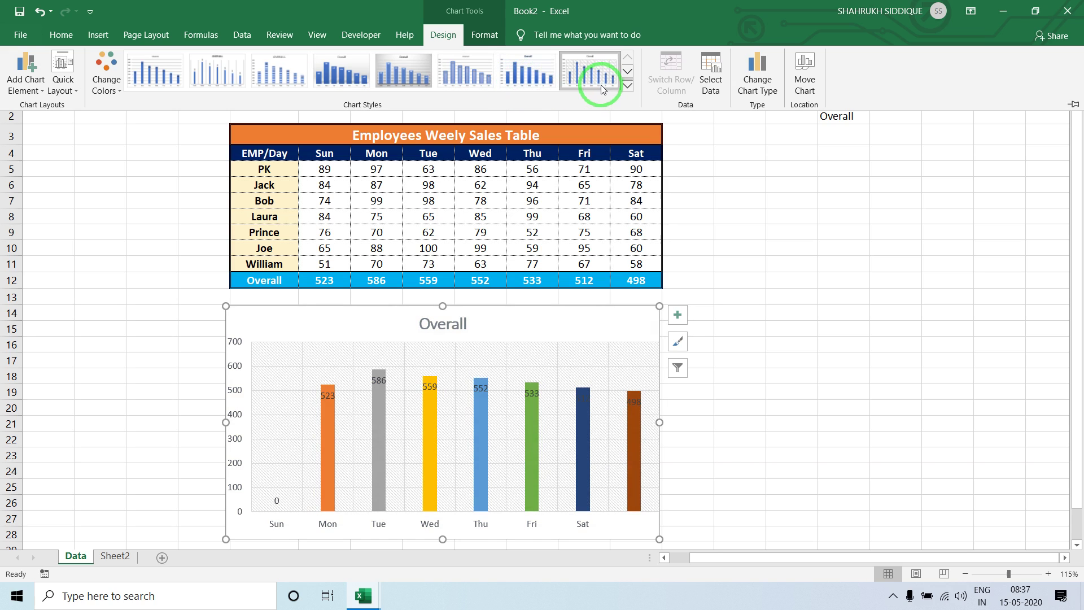
left_click(279, 73)
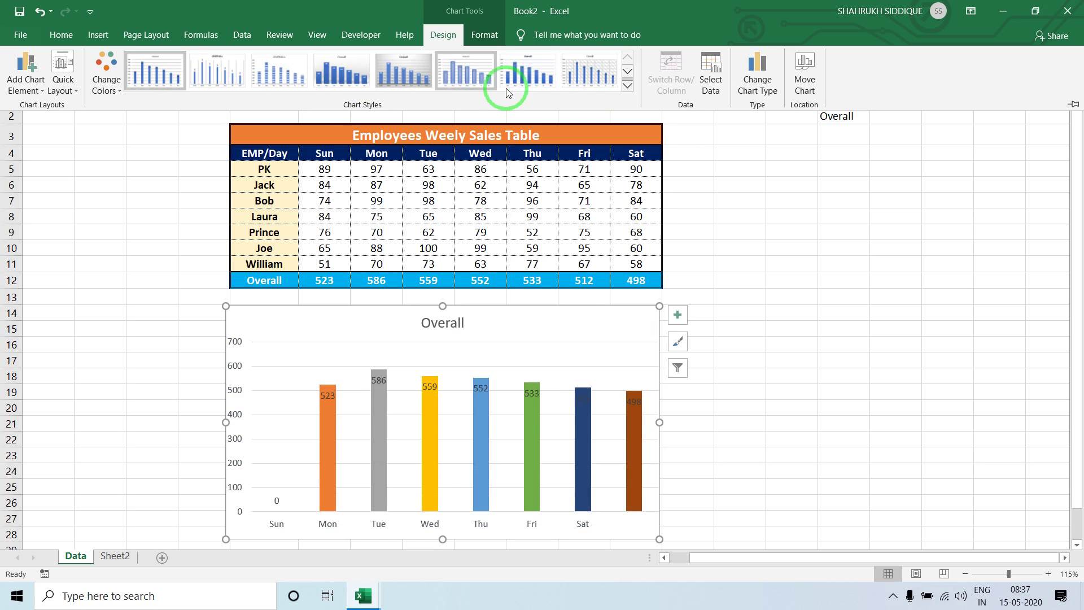
left_click(688, 132)
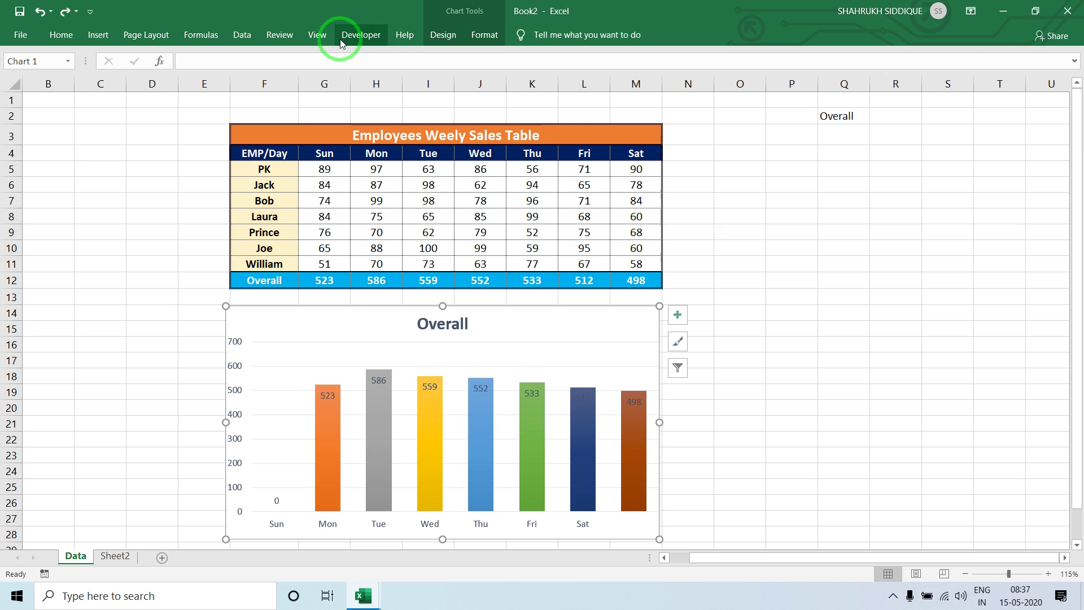
Step: Deselect the chart and open the sale_value definition in Name Manager
left_click(201, 35)
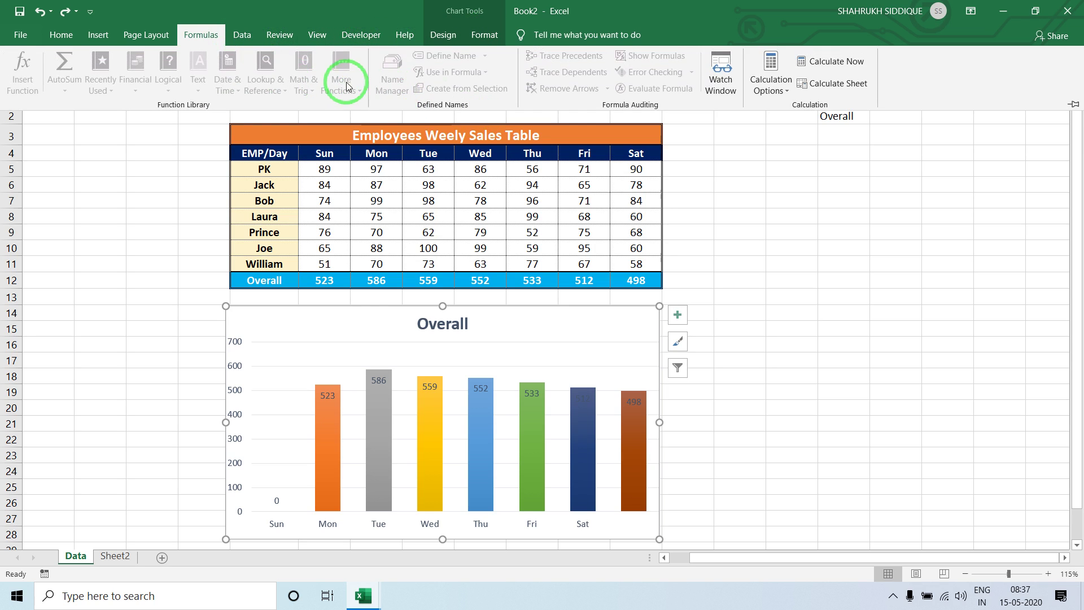
left_click(170, 128)
left_click(201, 35)
left_click(387, 84)
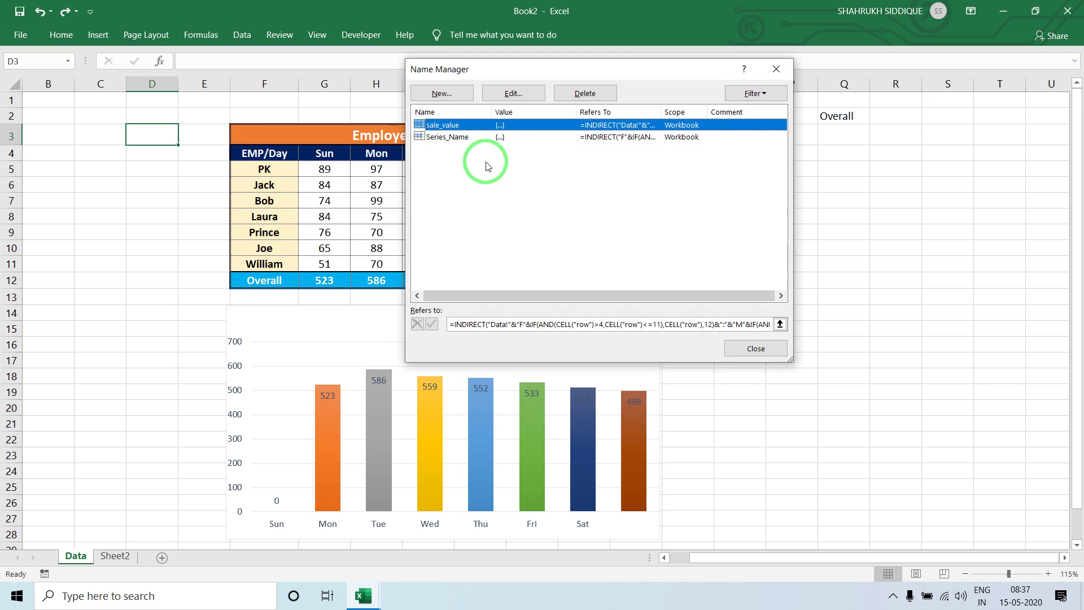
left_click(452, 137)
left_click(505, 125)
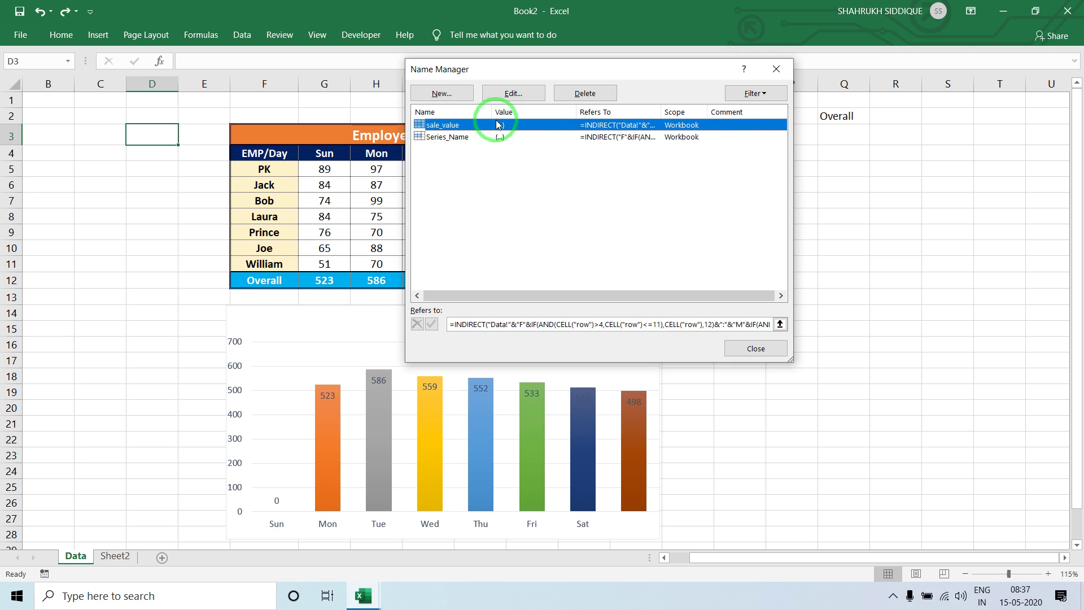
left_click(511, 93)
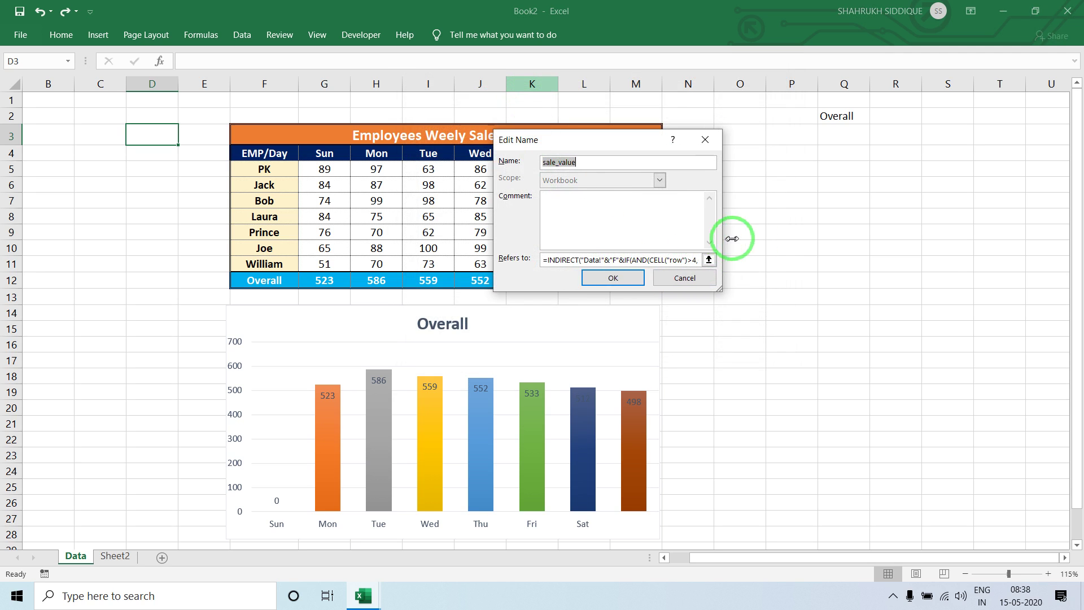
Step: Change the sale_value range's starting column from F to G and confirm
left_click_drag(709, 234, 947, 234)
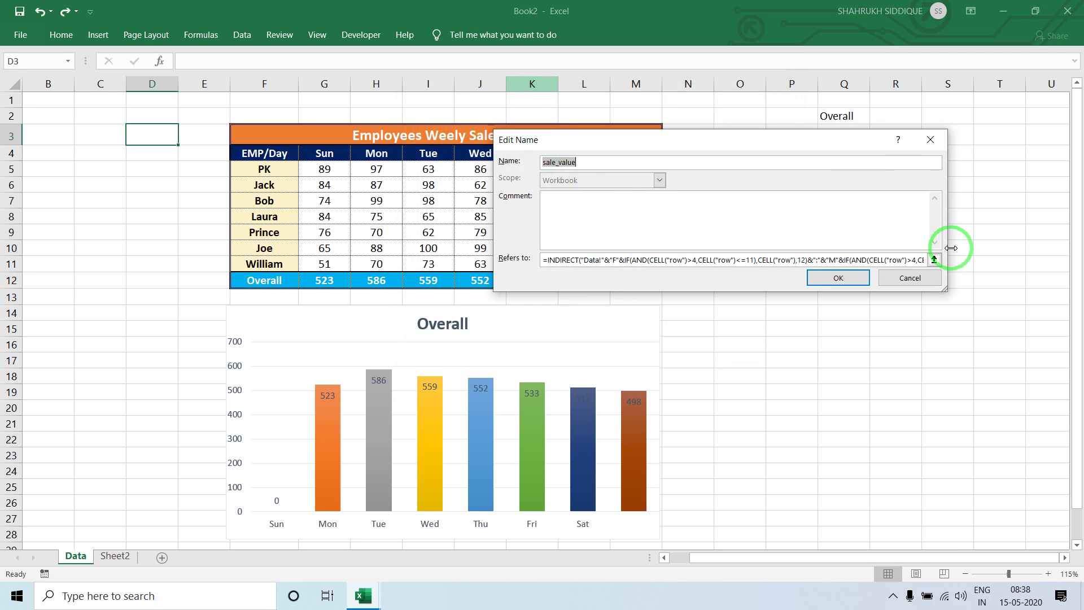
left_click(620, 257)
left_click(627, 259)
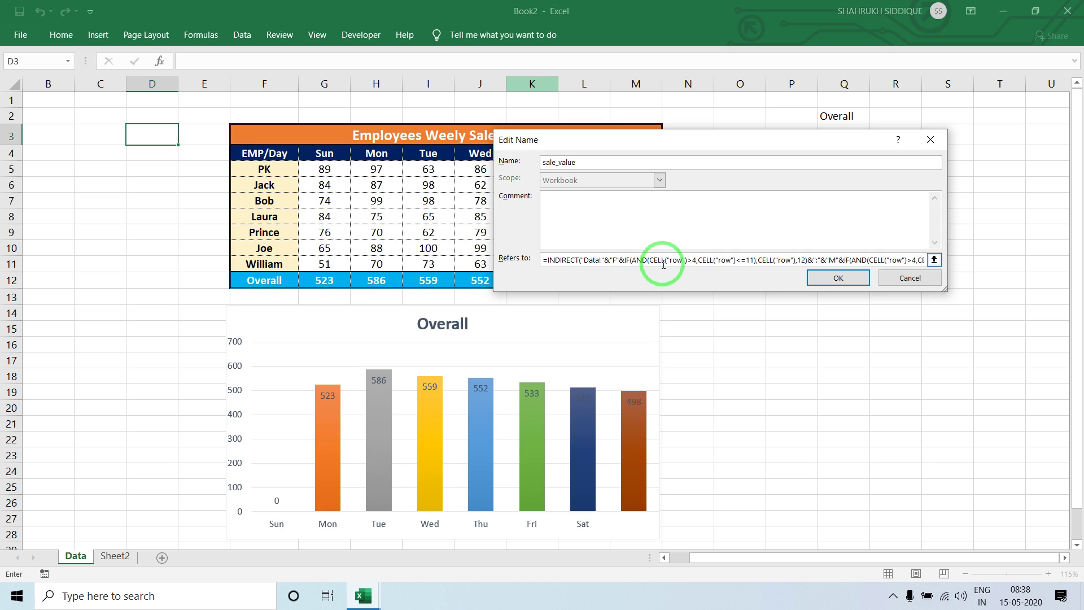
key("BackSpace")
type("g")
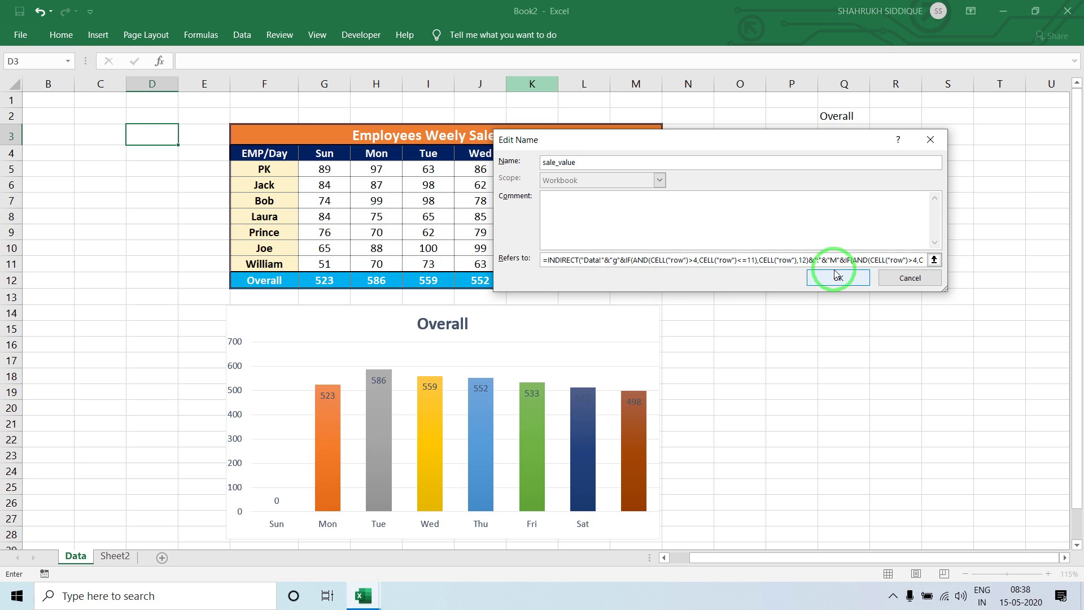
left_click(836, 272)
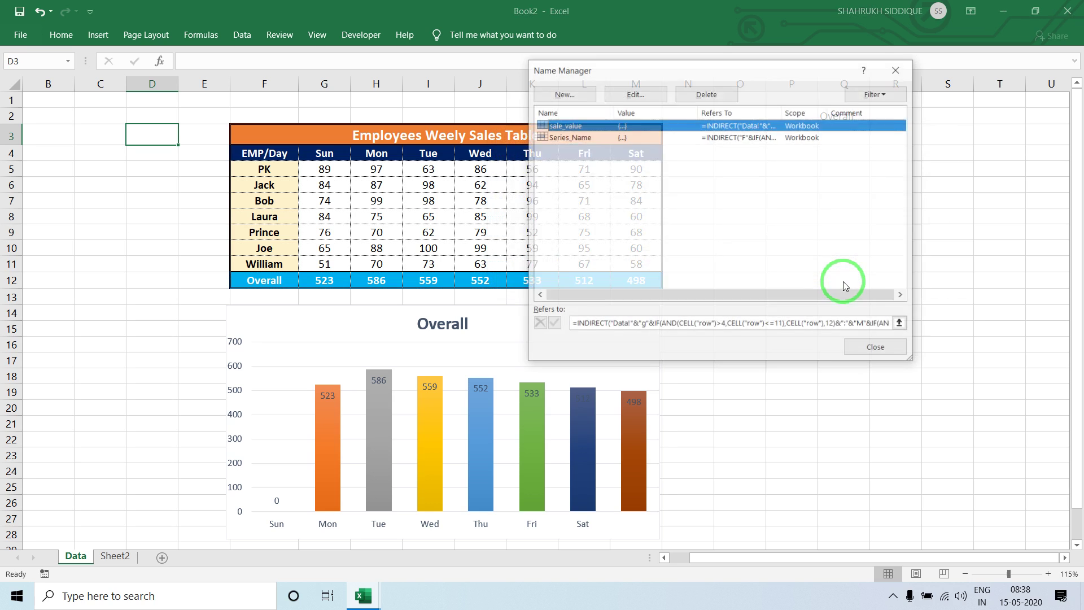
left_click(883, 350)
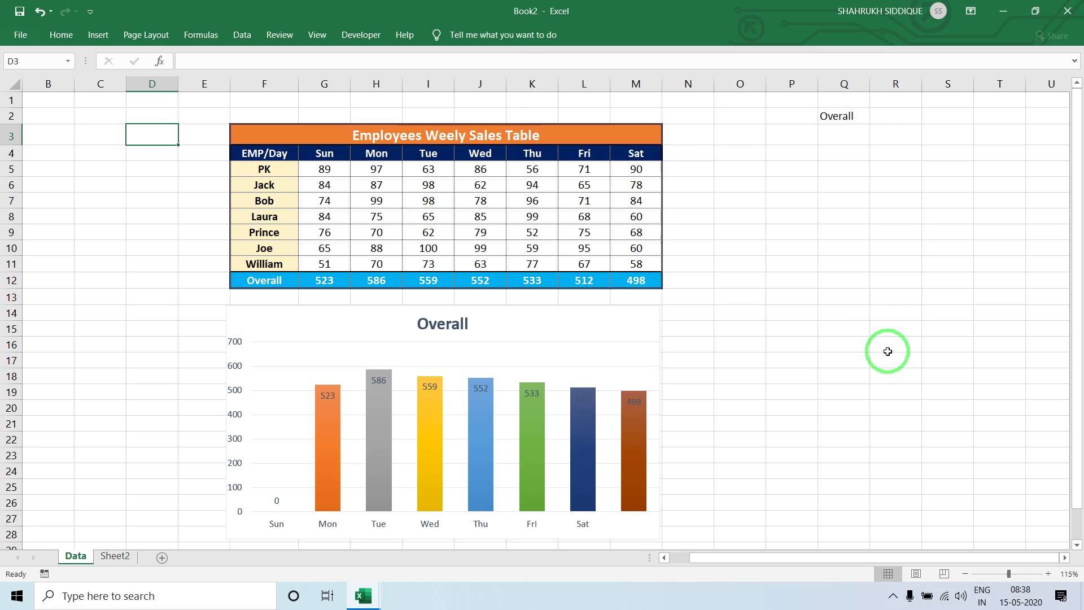
Step: Test the chart with Joe's row, then return it to the Overall totals
left_click(821, 345)
left_click(789, 246)
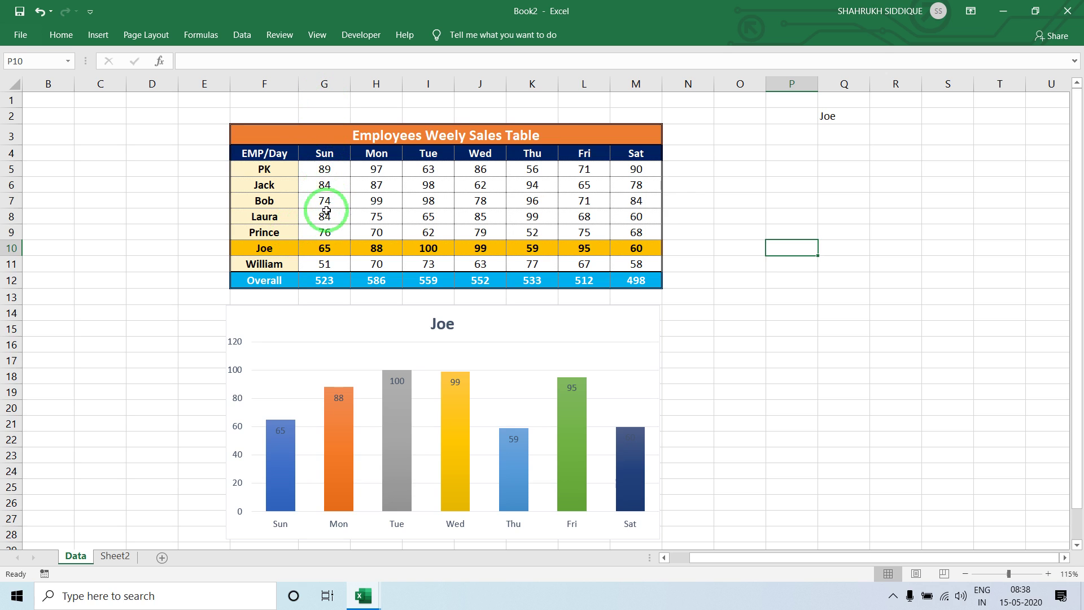
left_click(720, 183)
left_click(721, 154)
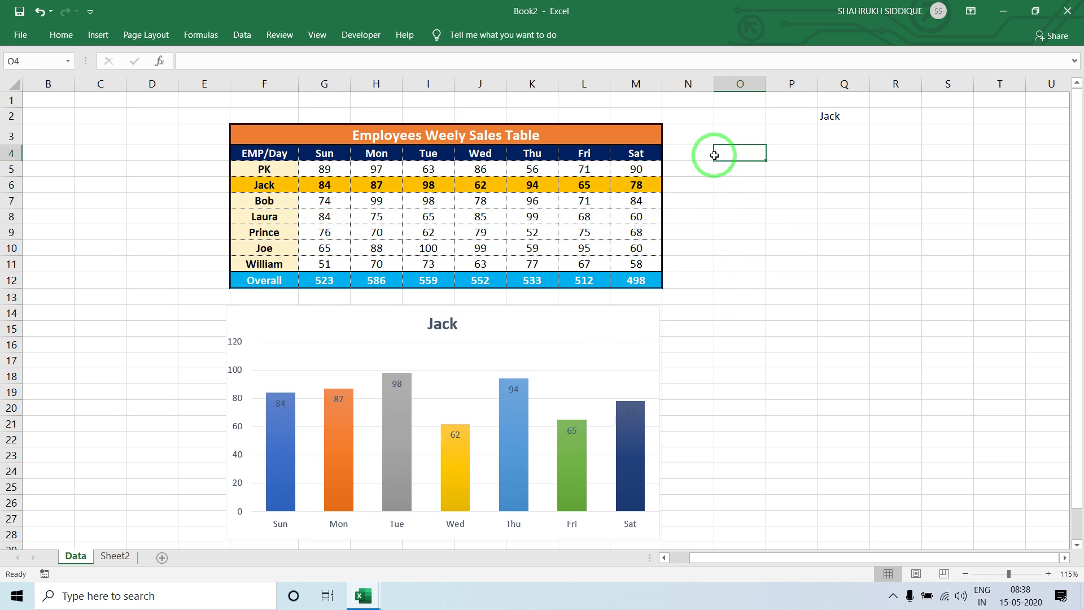
Step: Fill the chart background with black and remove its gridlines
left_click(544, 327)
left_click(484, 35)
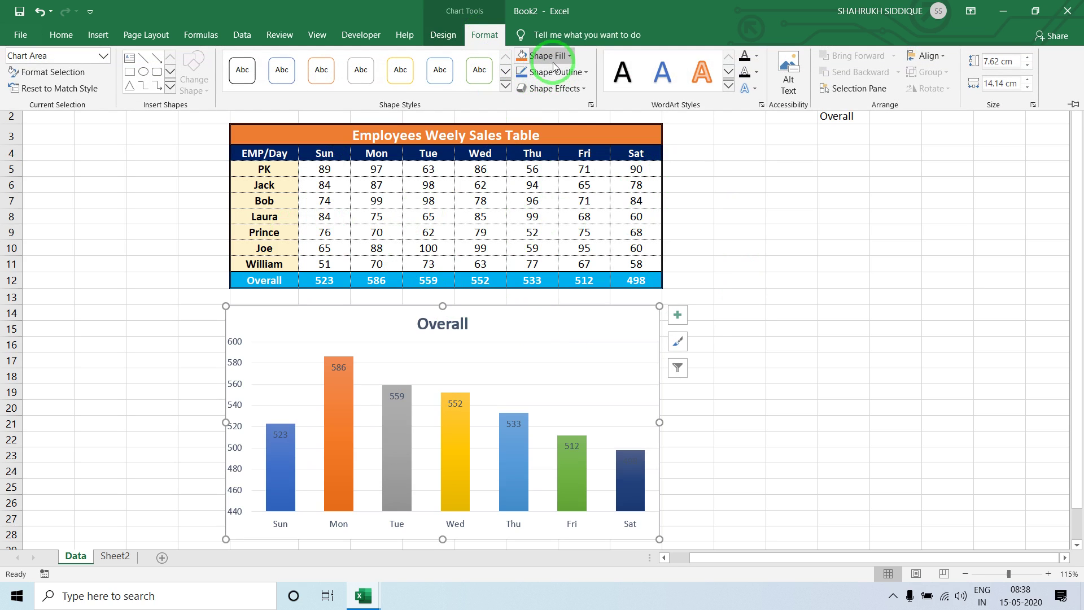
left_click(545, 56)
left_click(532, 103)
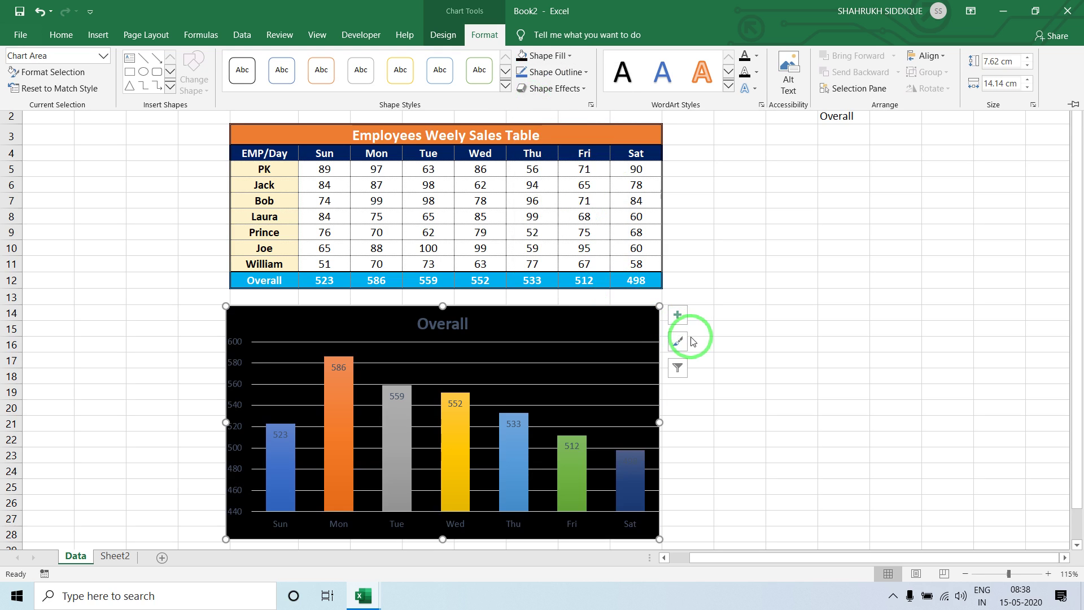
left_click(678, 315)
left_click(726, 415)
Step: Make the value-axis labels white, bold Agency FB, then test with Laura's row
left_click(232, 352)
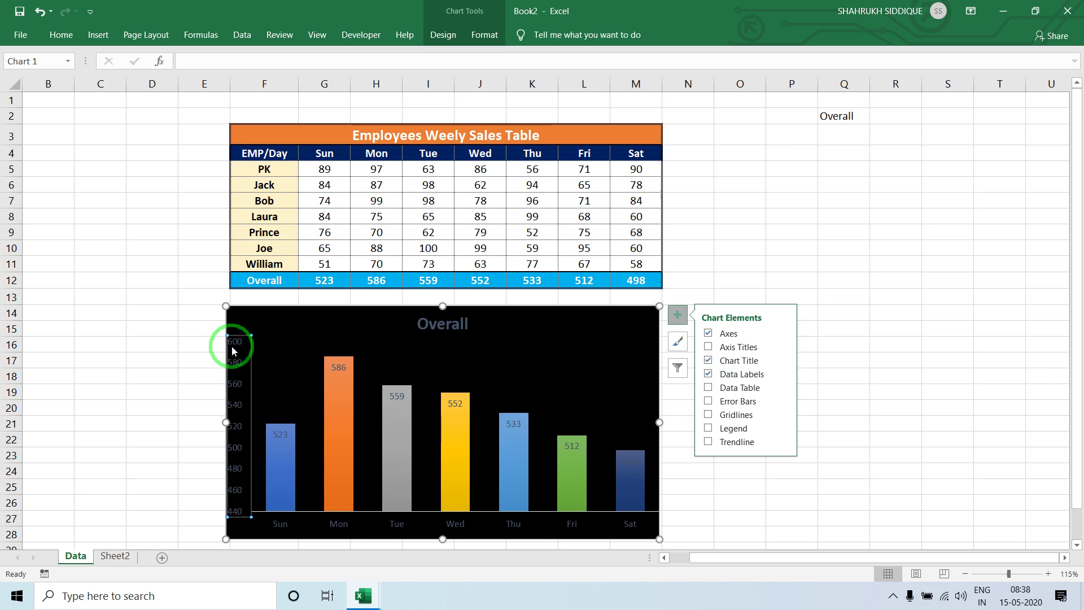
left_click(500, 37)
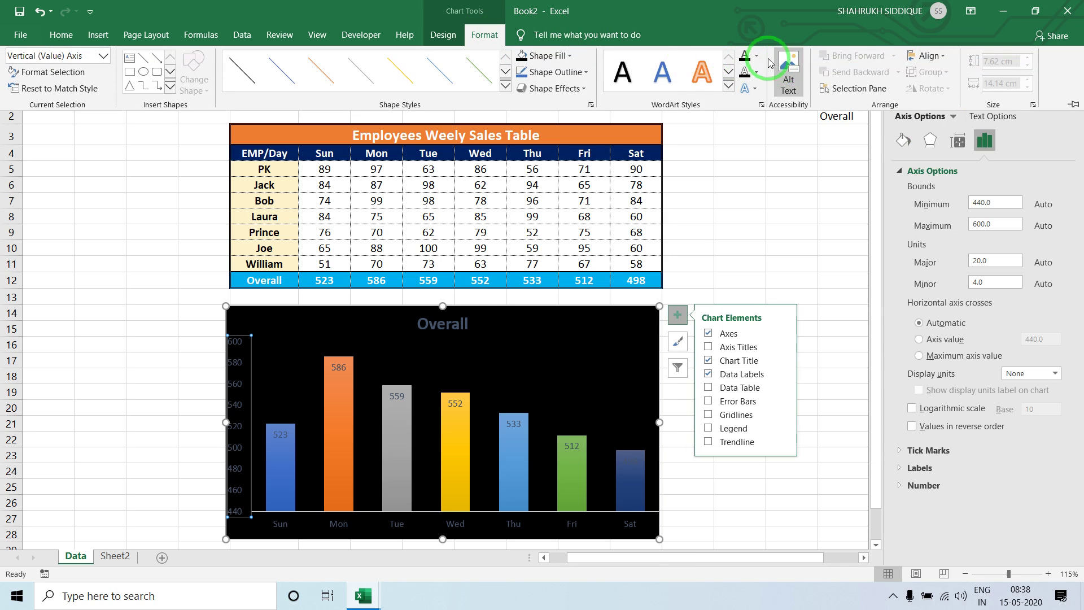
left_click(758, 56)
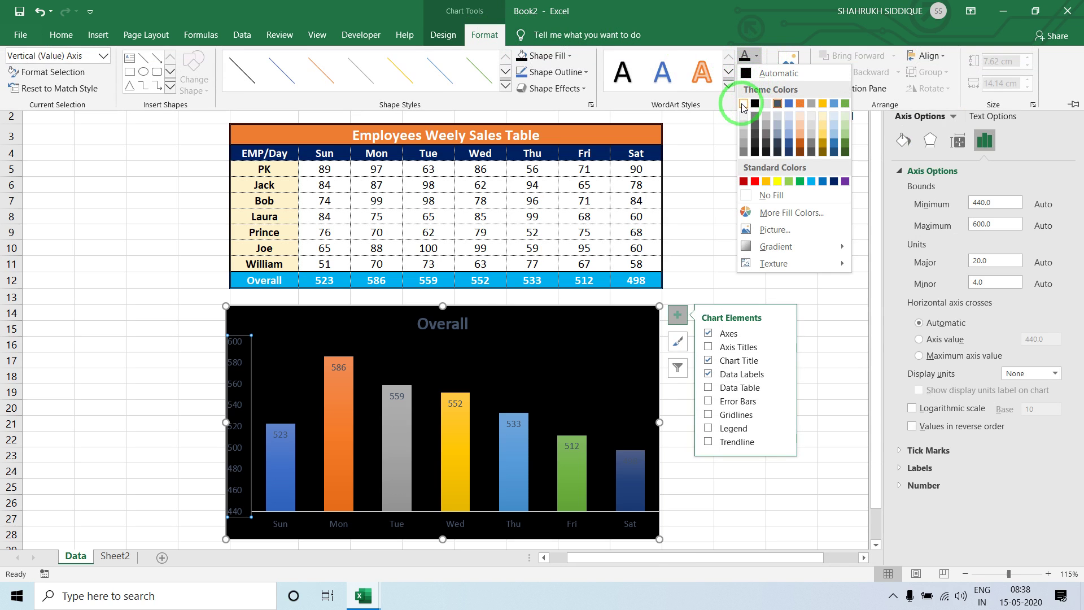
left_click(744, 105)
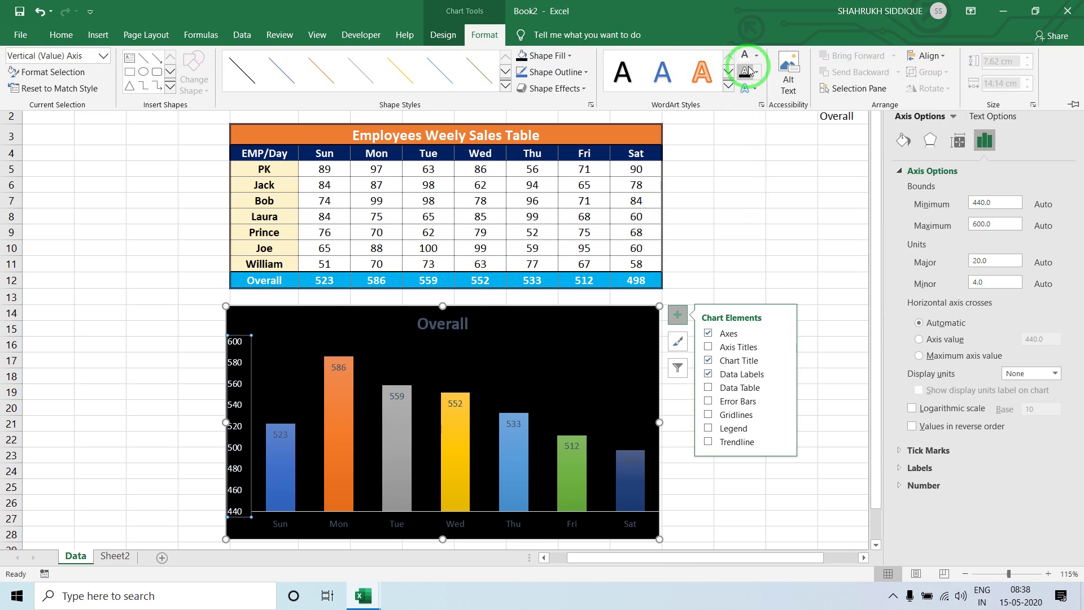
left_click(61, 35)
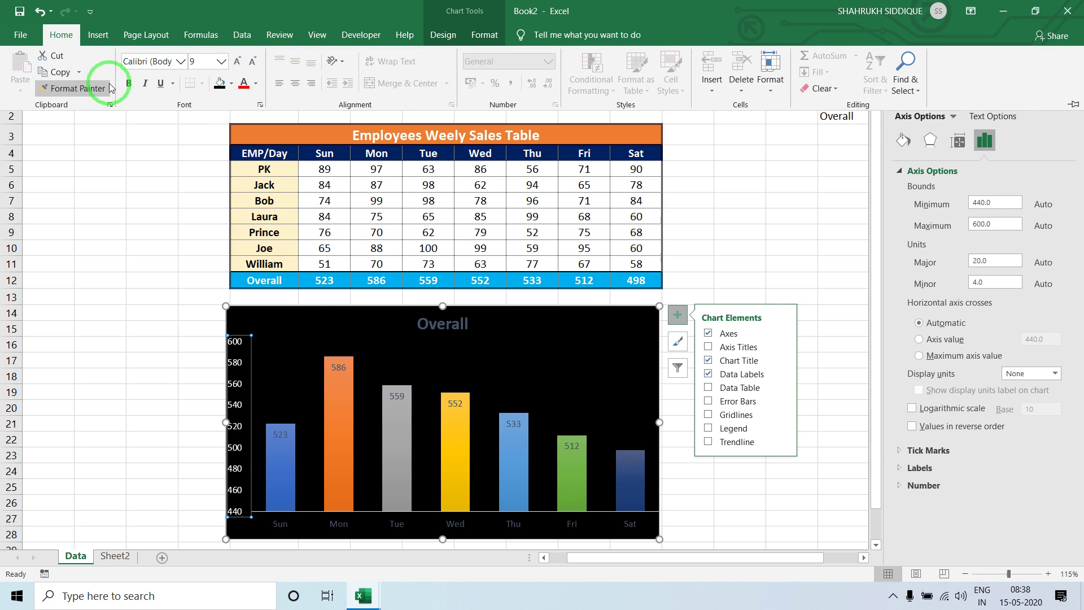
left_click(79, 88)
left_click(127, 85)
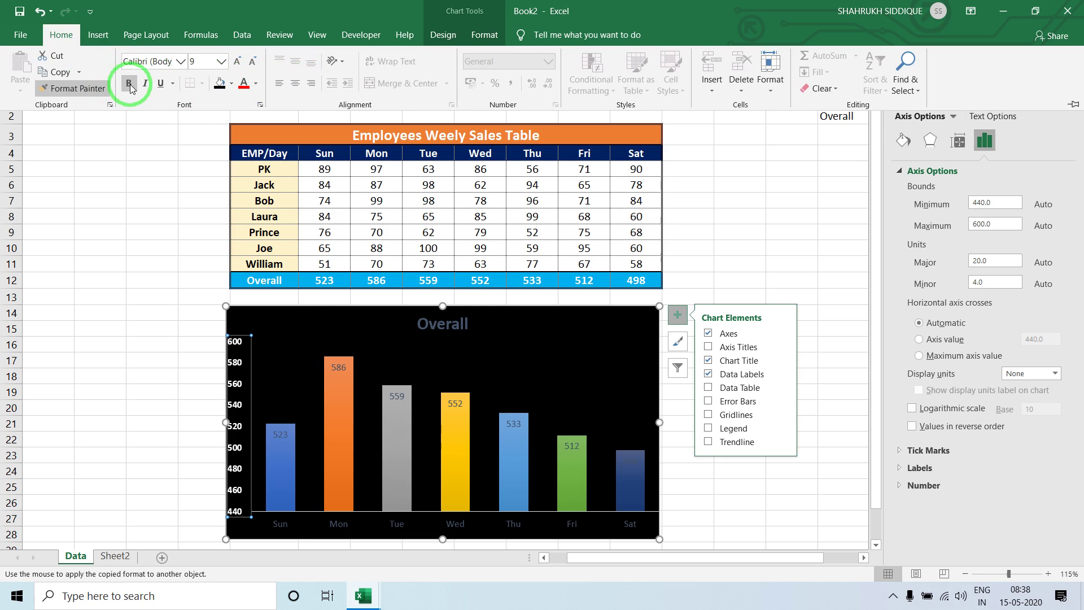
left_click(156, 63)
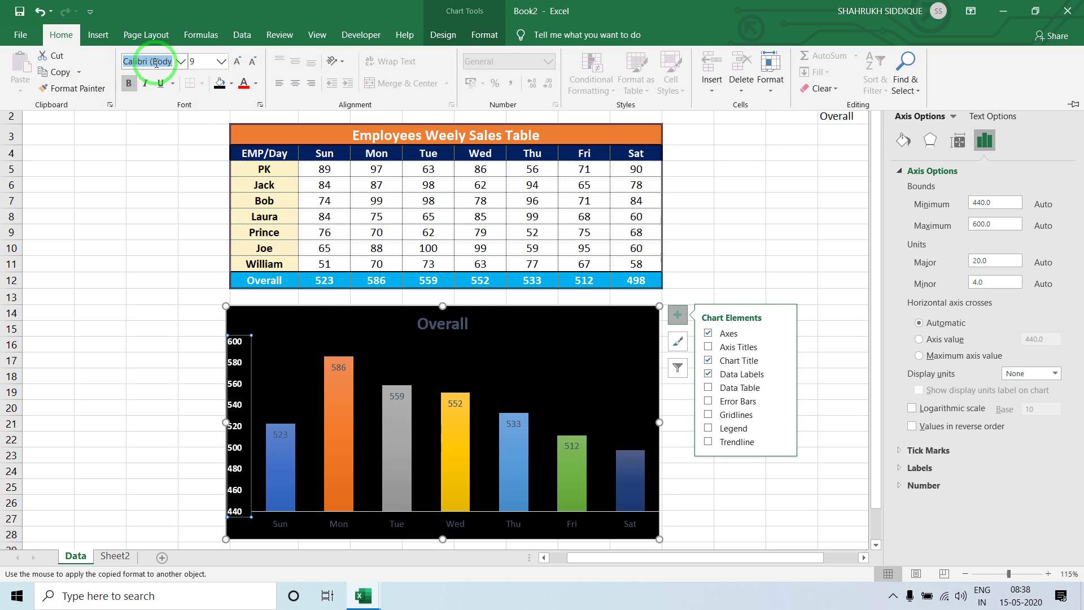
left_click(215, 421)
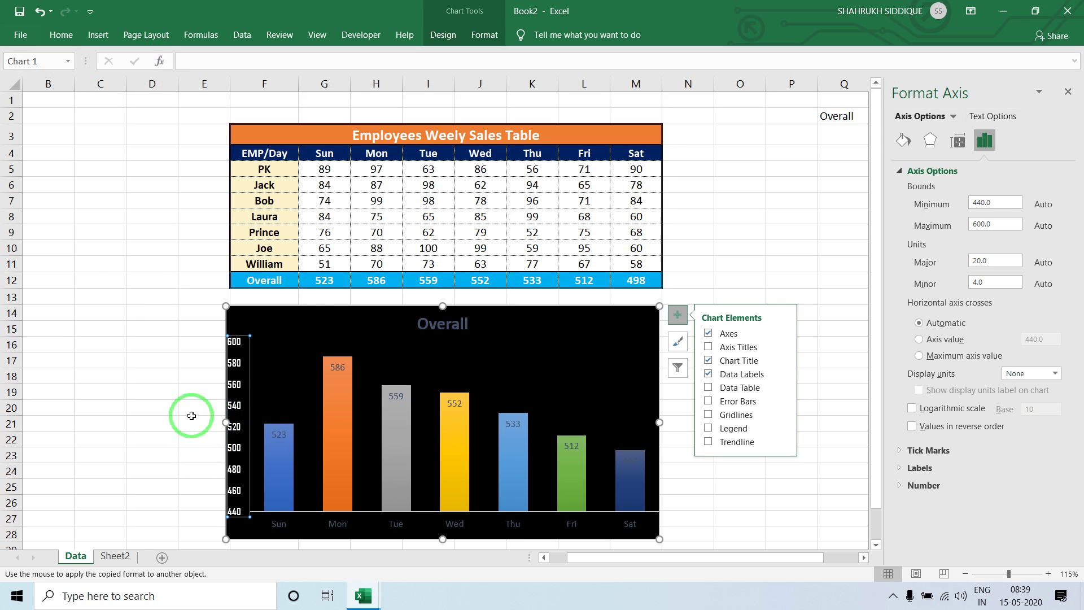
left_click(151, 218)
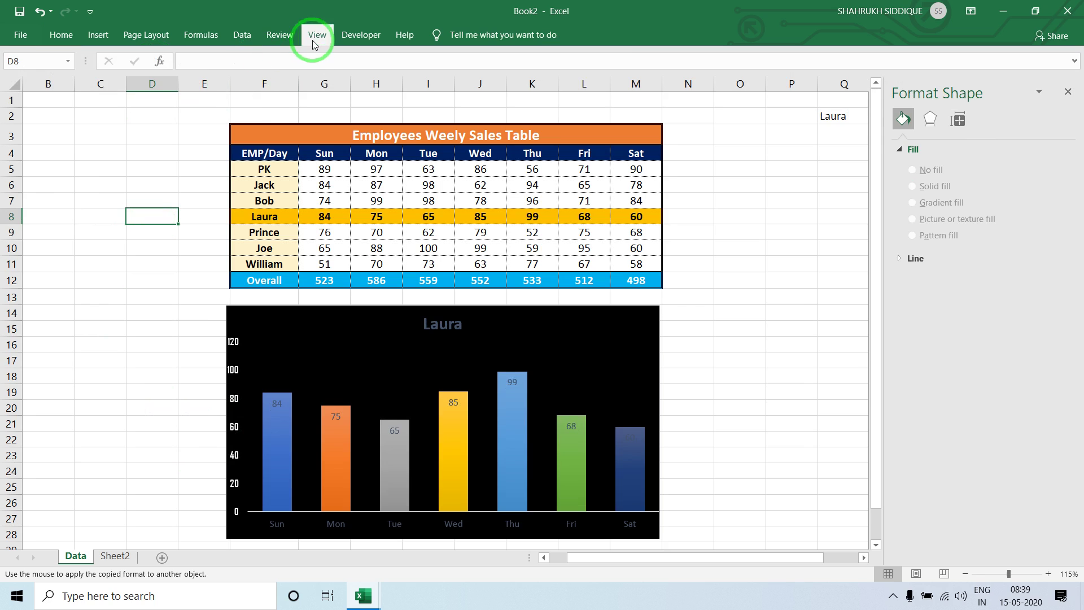
Step: Hide the sheet's gridlines and headings, reset the chart to Overall, and close the side pane
left_click(315, 39)
left_click(228, 84)
left_click(236, 85)
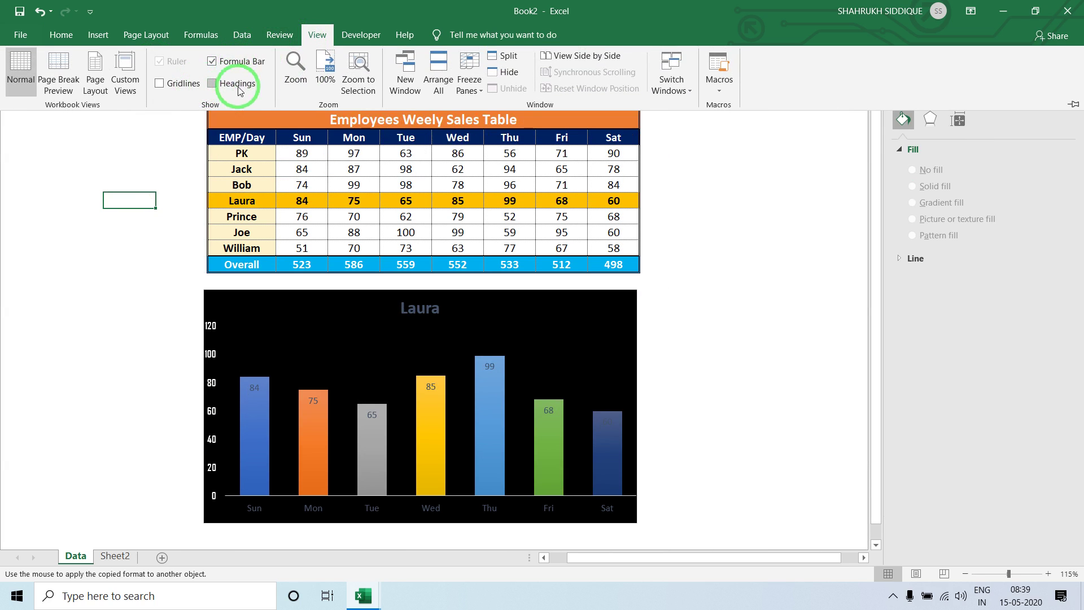
left_click(704, 168)
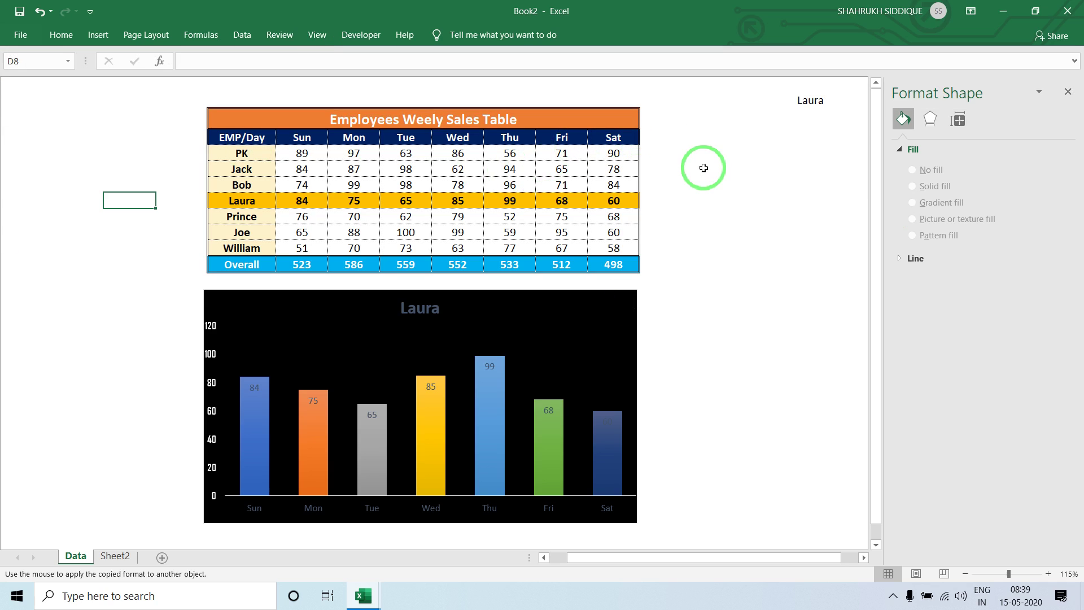
left_click(704, 168)
left_click(700, 136)
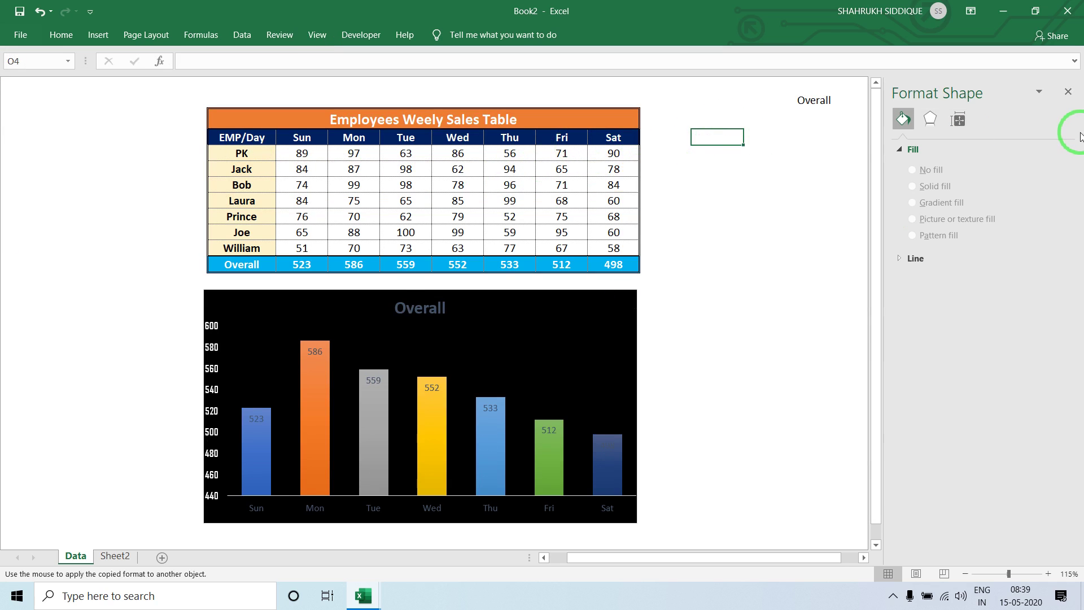
left_click(1068, 92)
Step: Check the chart against Laura, Prince, William, and Bob's rows, finishing on PK
left_click(651, 196)
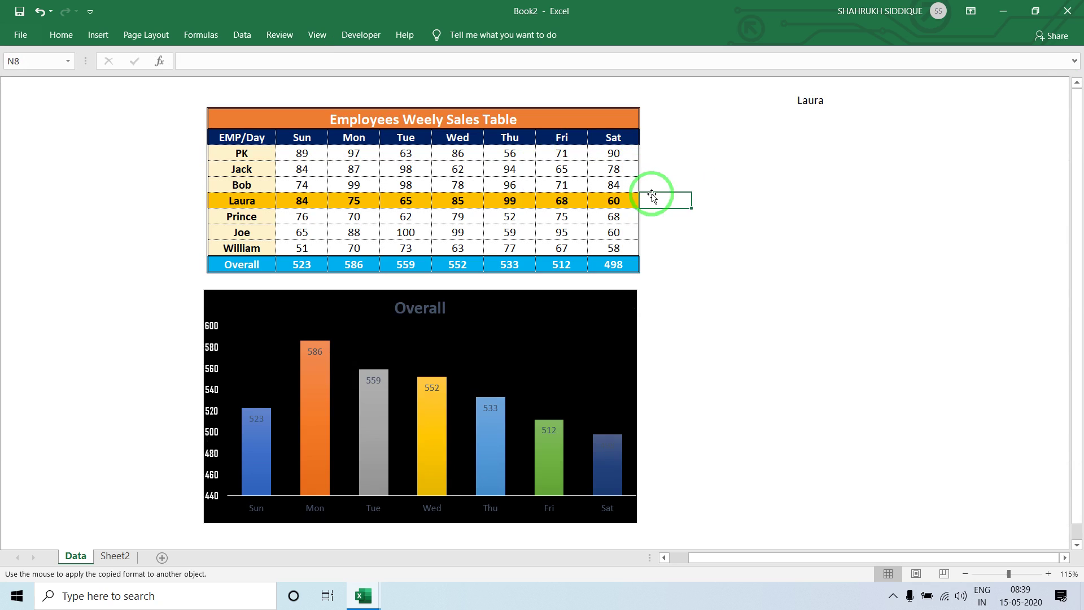
left_click(649, 214)
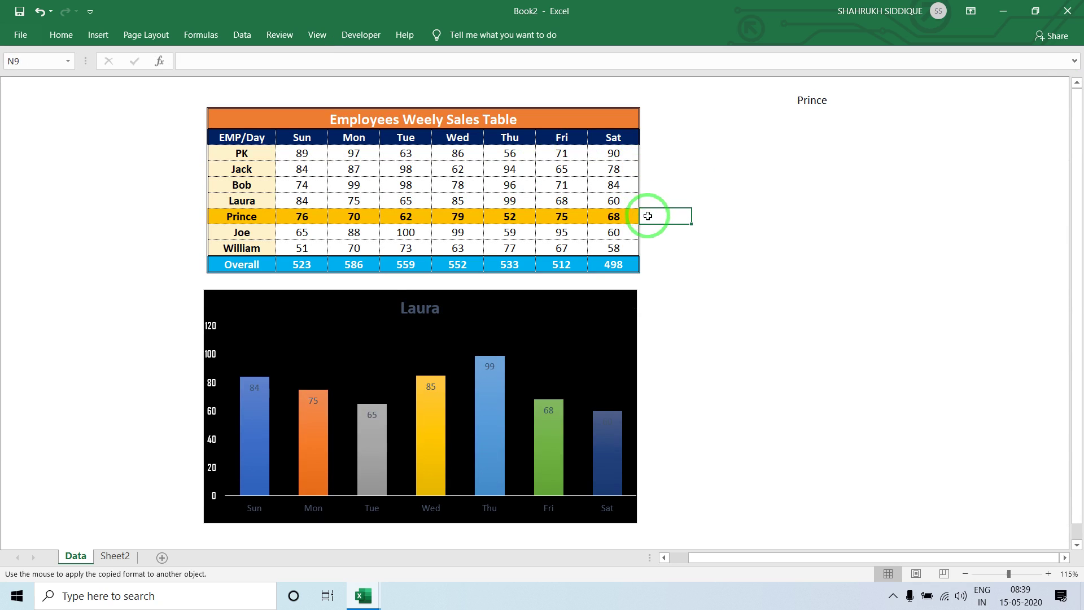
left_click(649, 244)
left_click(653, 216)
left_click(655, 185)
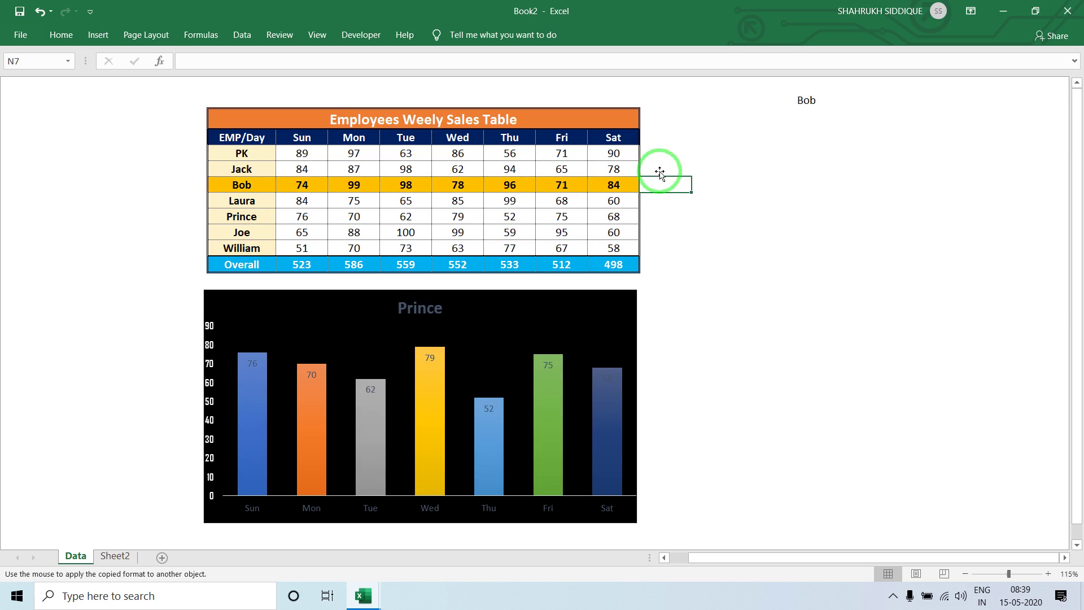
left_click(658, 157)
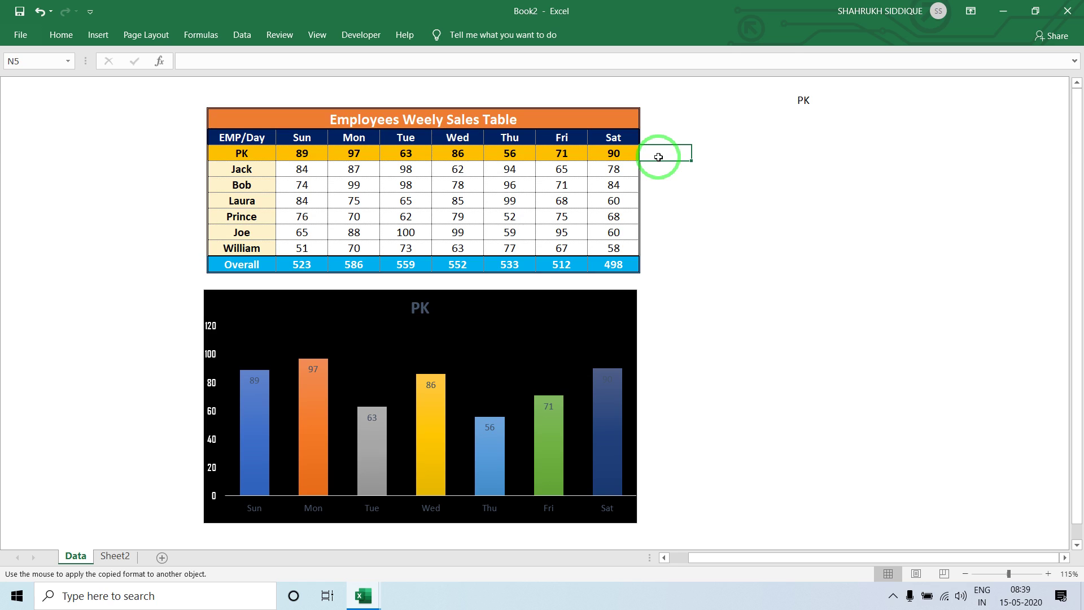
left_click(893, 596)
left_click(893, 567)
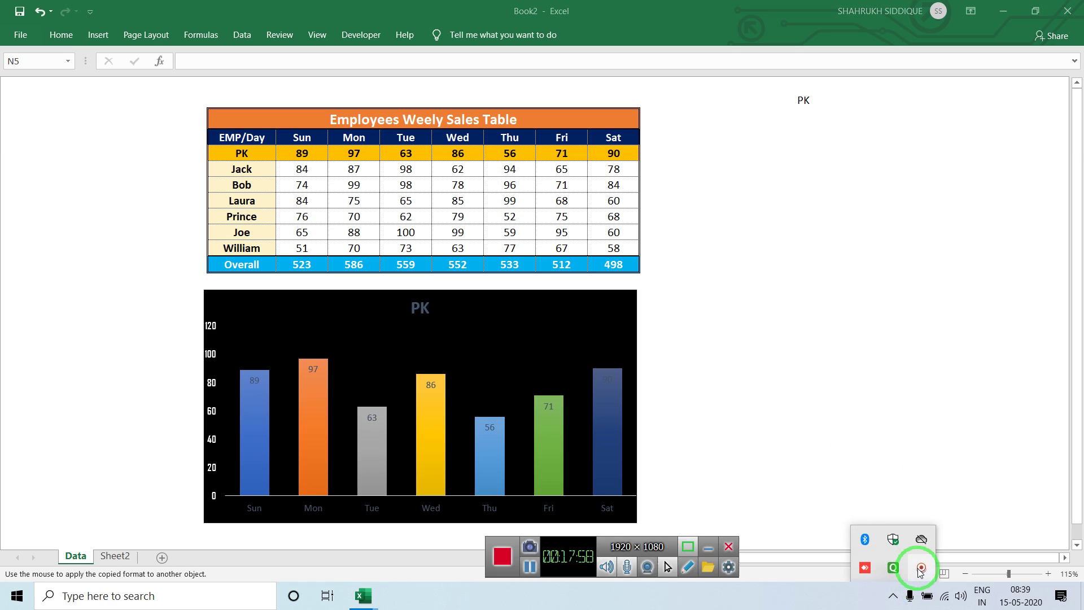